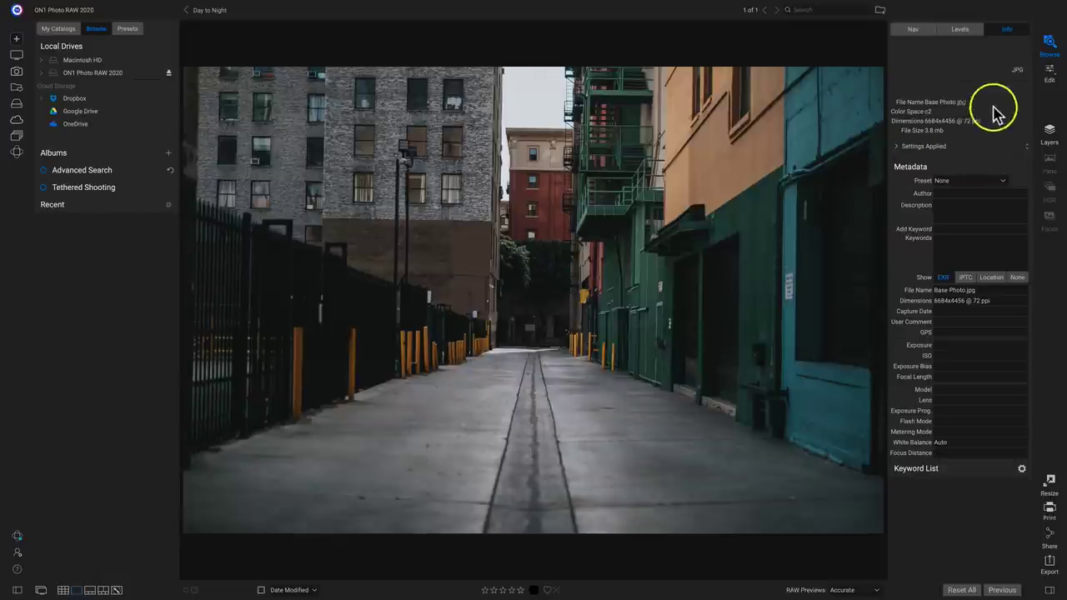
Open Base Photo.jpg, the alley street scene, in the Edit module
click(1047, 71)
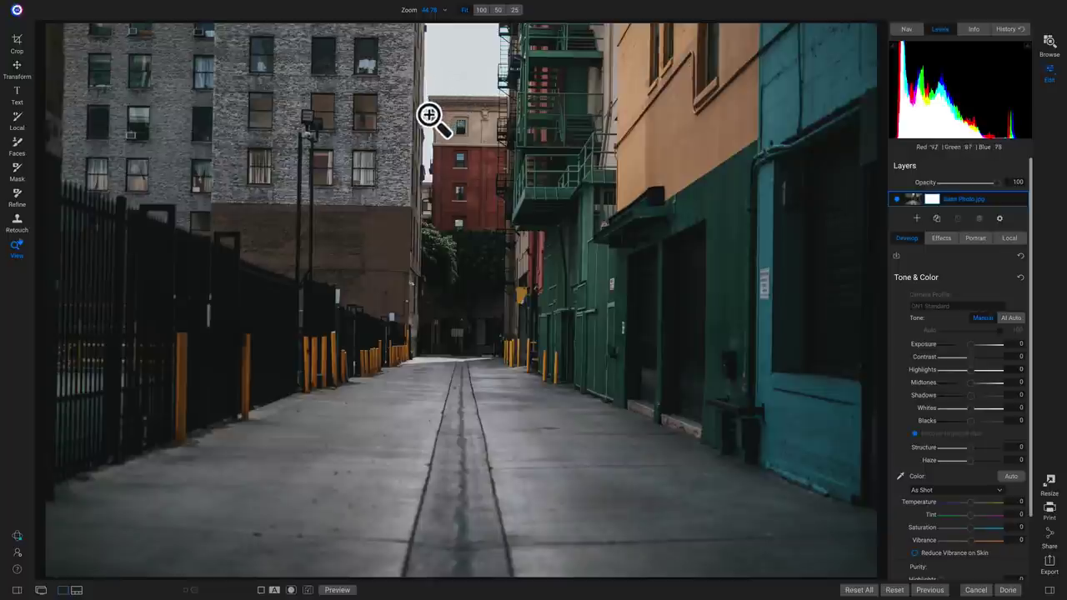
Choose the Mask tool and switch to the AI Quick Mask keep/drop brush
click(18, 173)
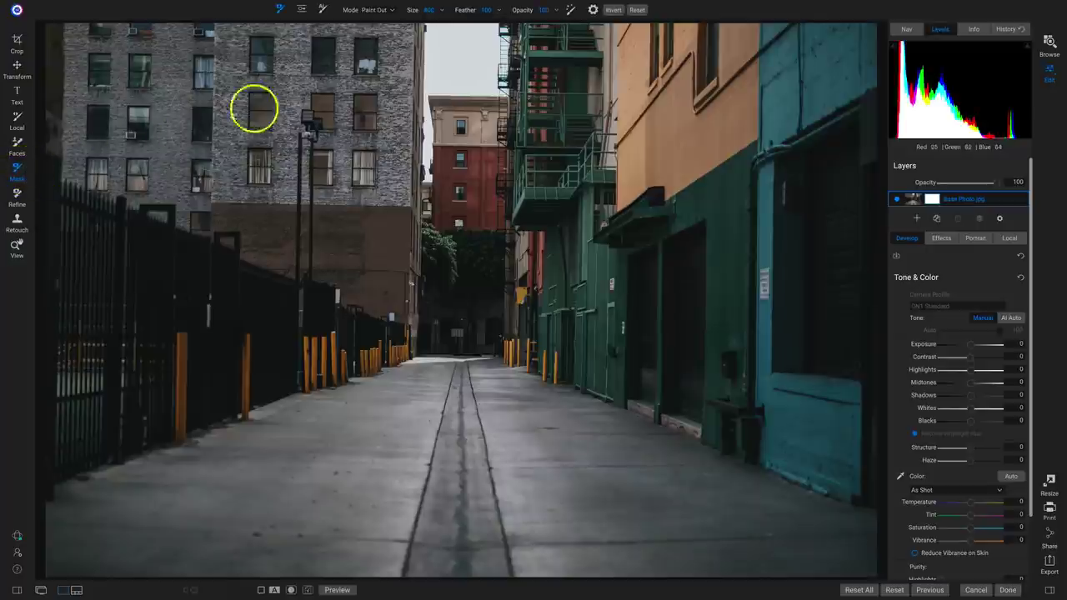
click(322, 14)
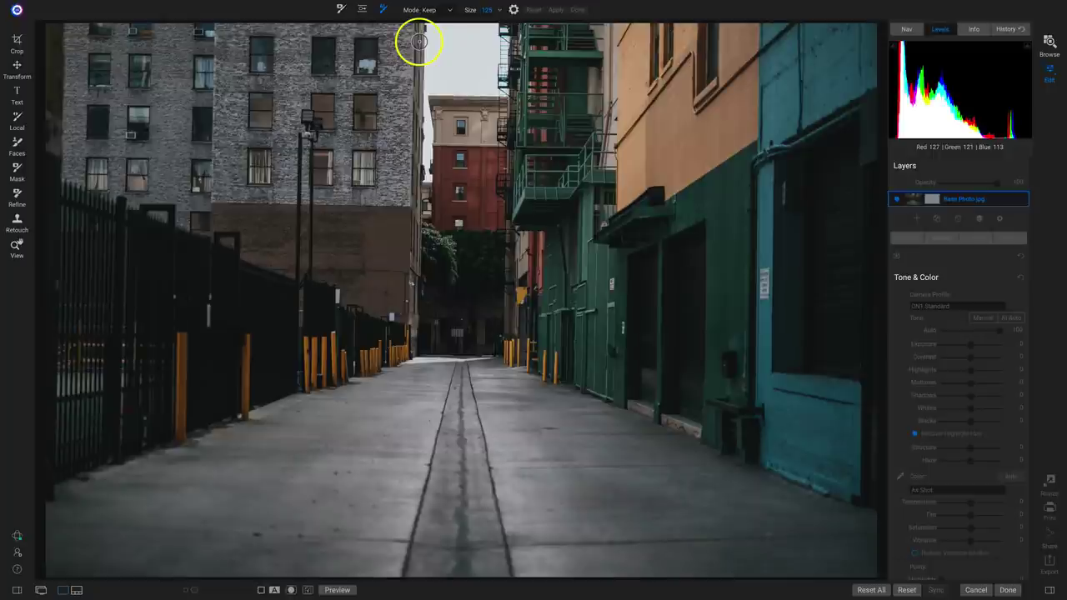
Set the brush to Drop mode and paint over the sky between the buildings
click(447, 11)
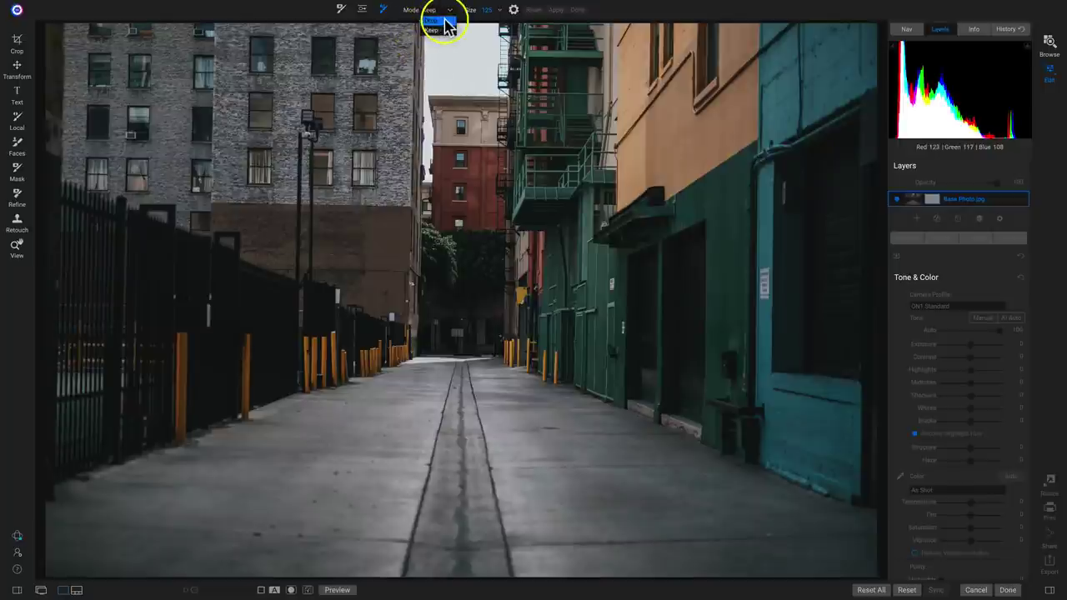
click(441, 20)
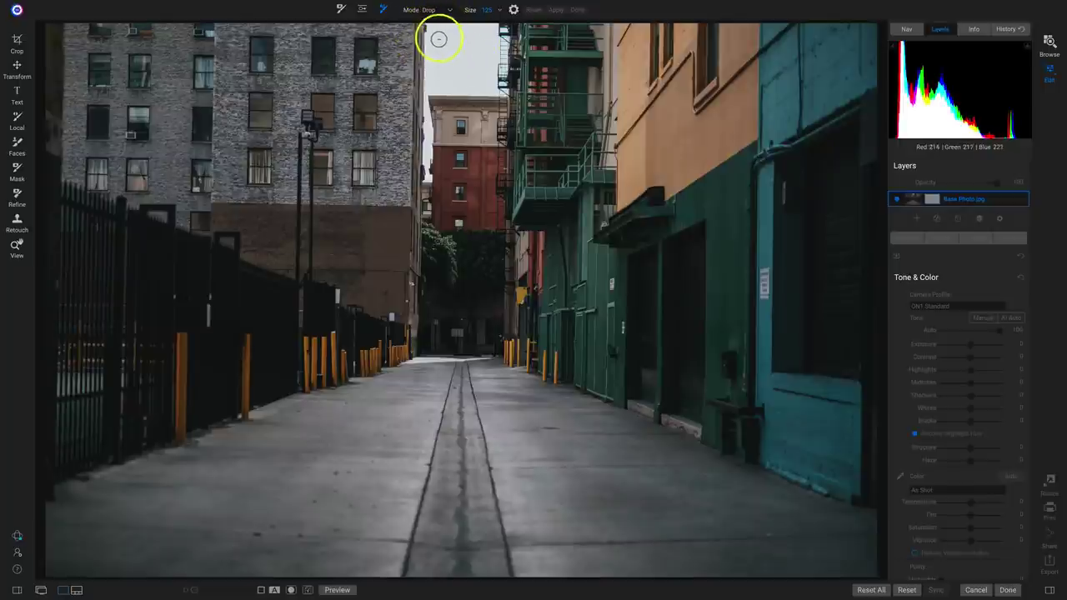
click(439, 33)
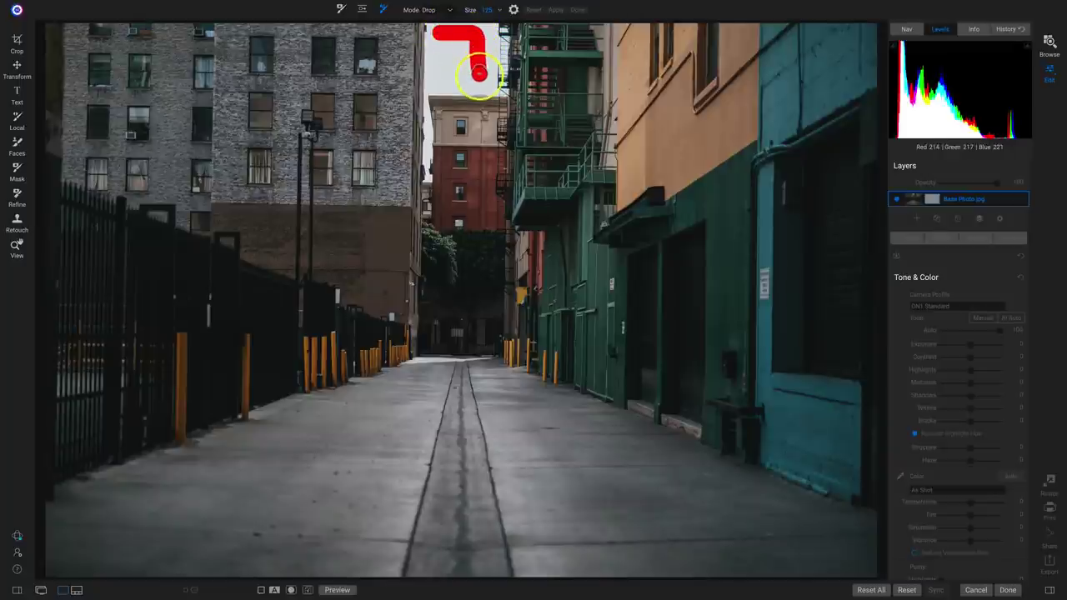
mouse_move(479, 80)
mouse_down()
mouse_move(443, 81)
mouse_move(441, 46)
mouse_move(456, 40)
mouse_move(477, 46)
mouse_move(441, 50)
mouse_move(437, 71)
mouse_move(455, 53)
mouse_move(463, 70)
mouse_move(459, 52)
mouse_move(472, 53)
mouse_up()
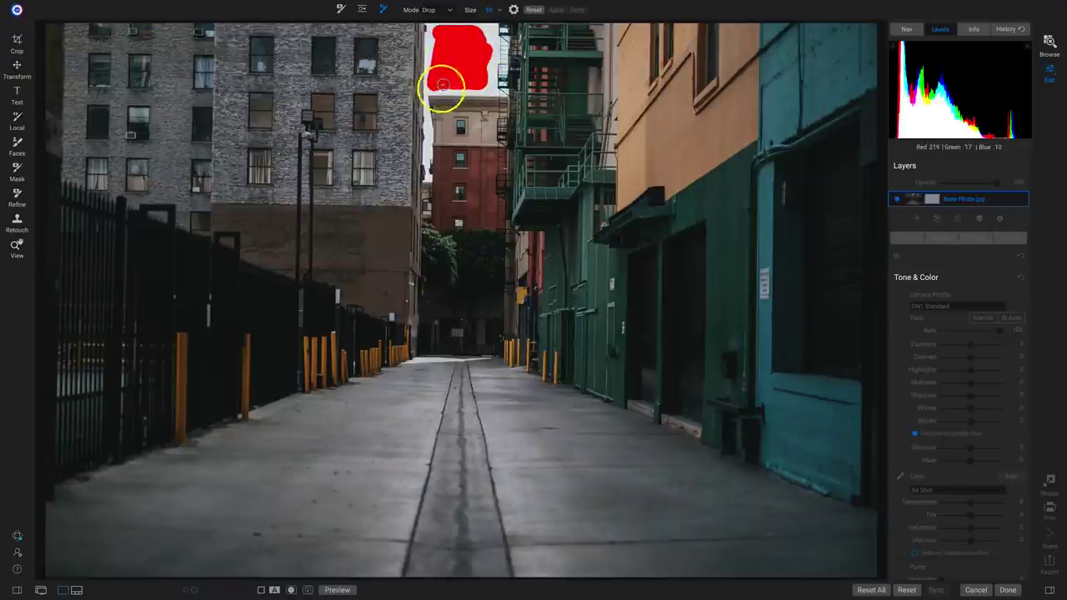
mouse_move(427, 125)
mouse_down()
mouse_move(426, 111)
mouse_move(424, 157)
mouse_up()
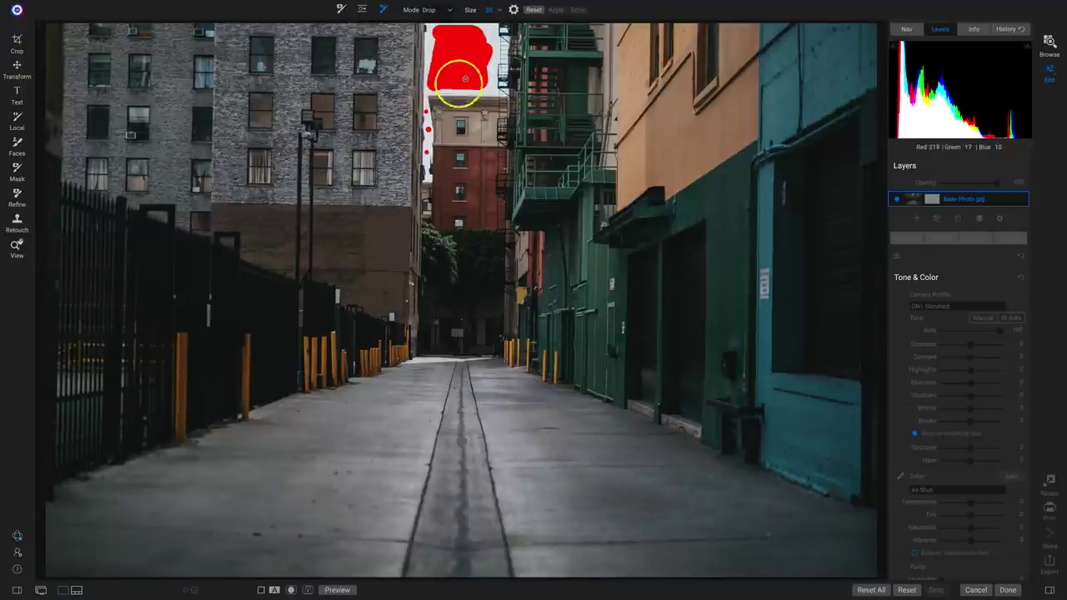
Switch to Keep mode and paint over the buildings, alley and fire escape area
click(429, 31)
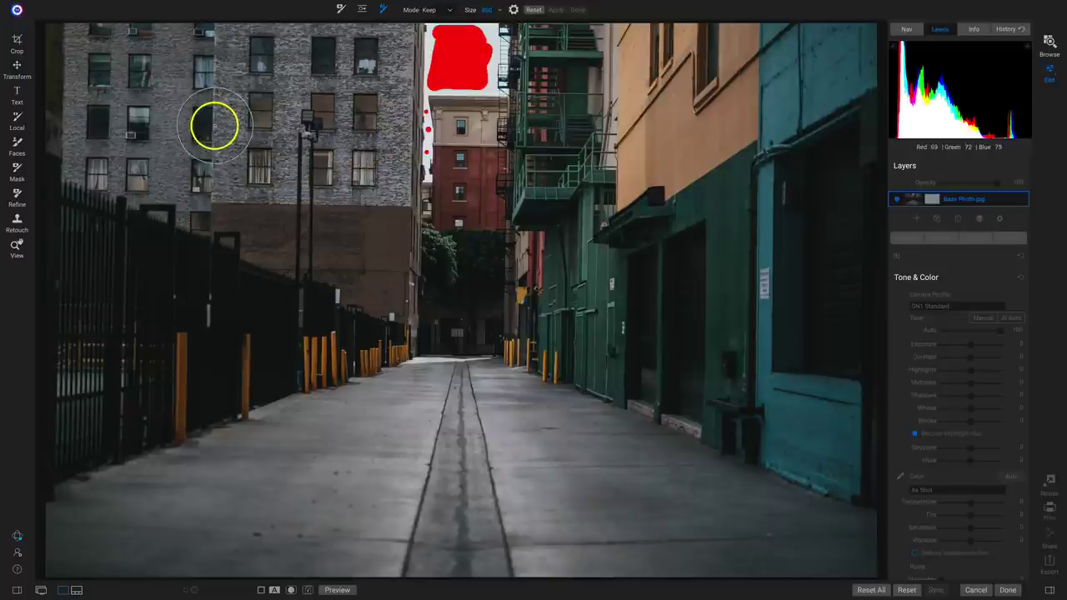
key(bracketright)
key(bracketright)
key(bracketright)
key(bracketright)
key(bracketright)
key(bracketright)
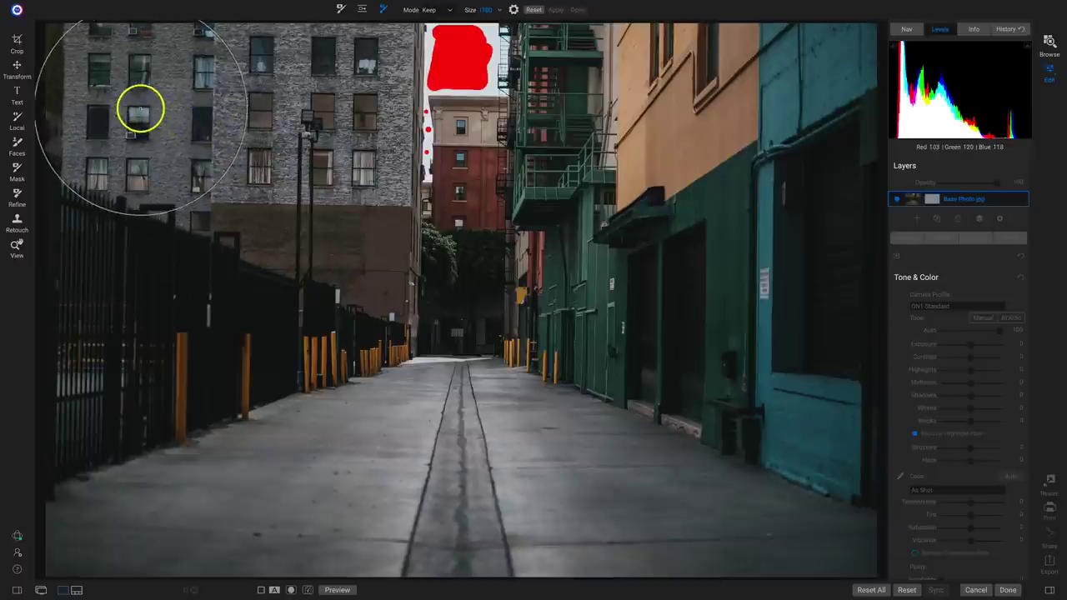
mouse_move(140, 108)
mouse_down()
mouse_move(256, 88)
mouse_move(221, 206)
mouse_move(146, 303)
mouse_move(158, 506)
mouse_move(544, 499)
mouse_move(660, 479)
mouse_move(664, 419)
mouse_move(638, 263)
mouse_move(646, 214)
mouse_move(689, 168)
mouse_move(681, 112)
mouse_move(647, 74)
mouse_move(689, 67)
mouse_move(757, 86)
mouse_move(792, 180)
mouse_move(797, 391)
mouse_move(610, 458)
mouse_move(559, 452)
mouse_up()
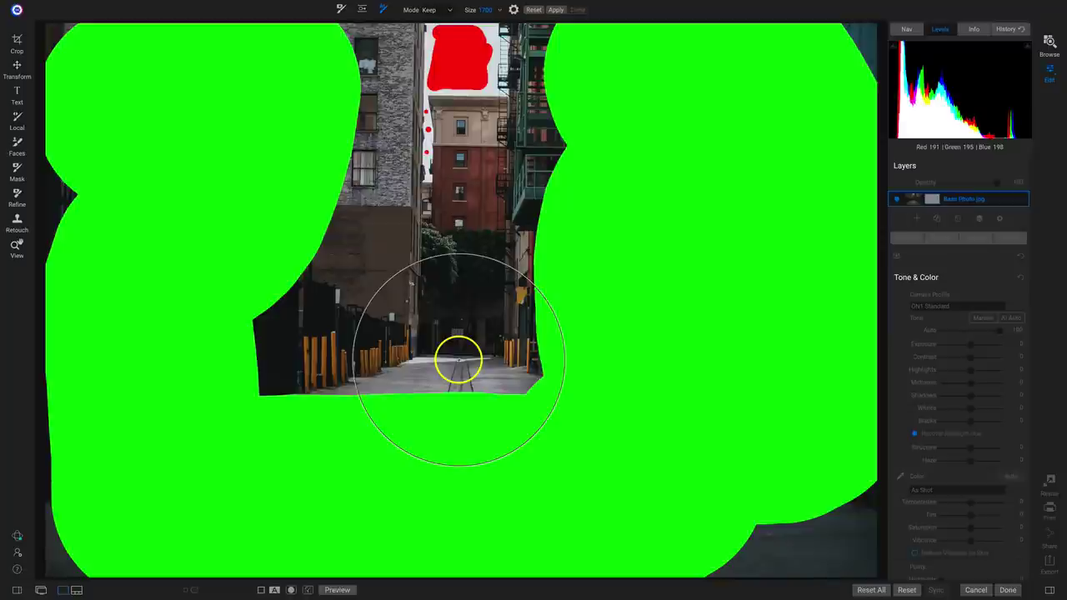
mouse_move(478, 376)
mouse_down()
mouse_move(336, 363)
mouse_move(265, 335)
mouse_move(504, 371)
mouse_move(534, 336)
mouse_move(543, 219)
mouse_move(557, 242)
mouse_up()
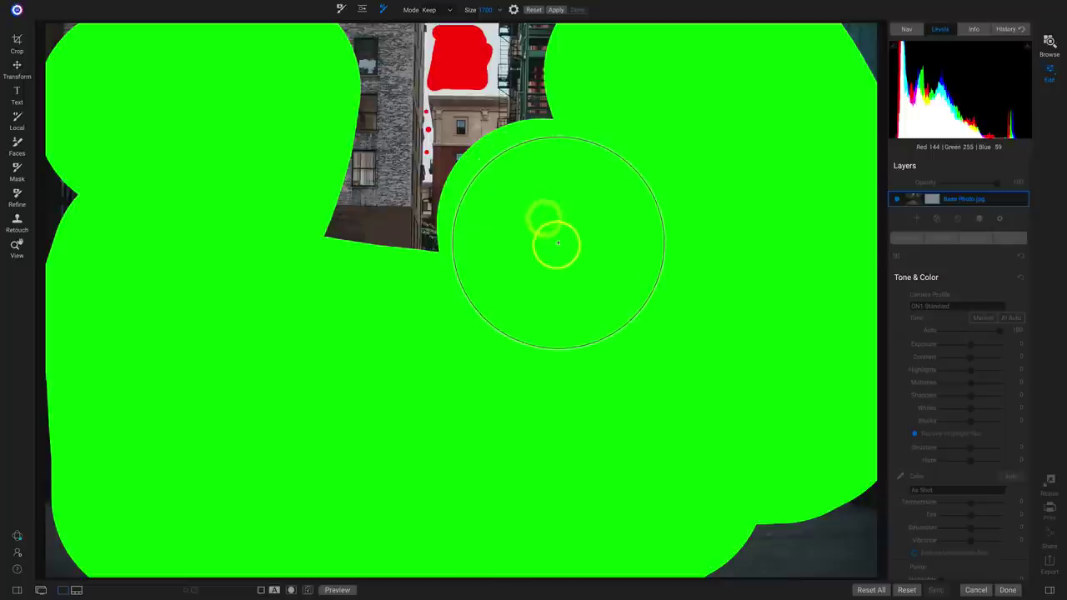
key(bracketleft)
key(bracketleft)
key(bracketleft)
key(bracketleft)
key(bracketleft)
key(bracketleft)
key(bracketleft)
click(350, 70)
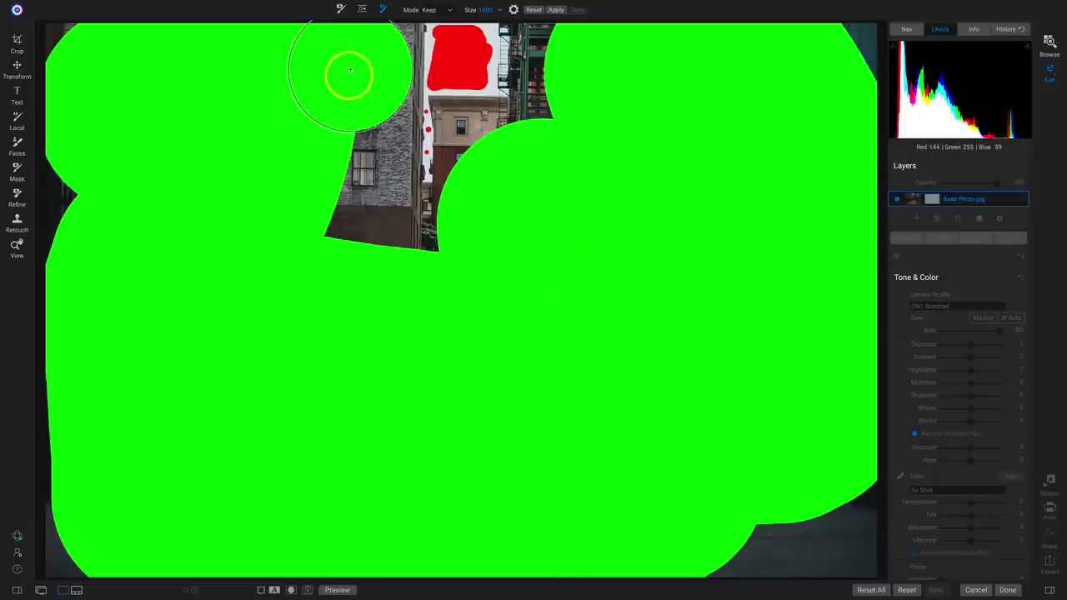
drag(350, 70, 333, 225)
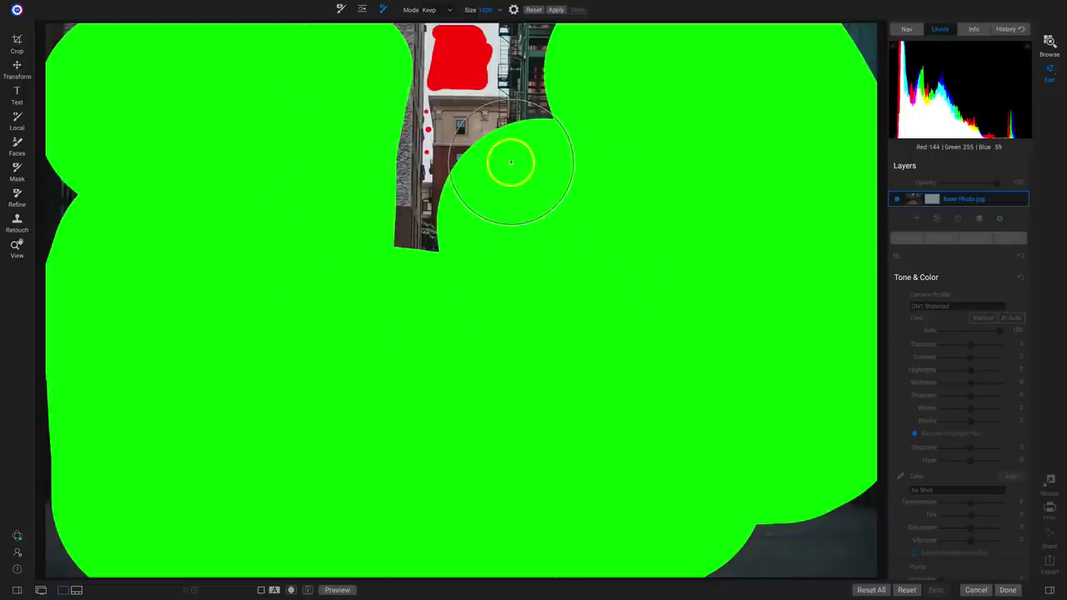
mouse_move(511, 162)
mouse_down()
mouse_move(575, 100)
mouse_move(588, 60)
mouse_move(614, 195)
mouse_move(625, 348)
mouse_move(752, 492)
mouse_move(852, 526)
mouse_up()
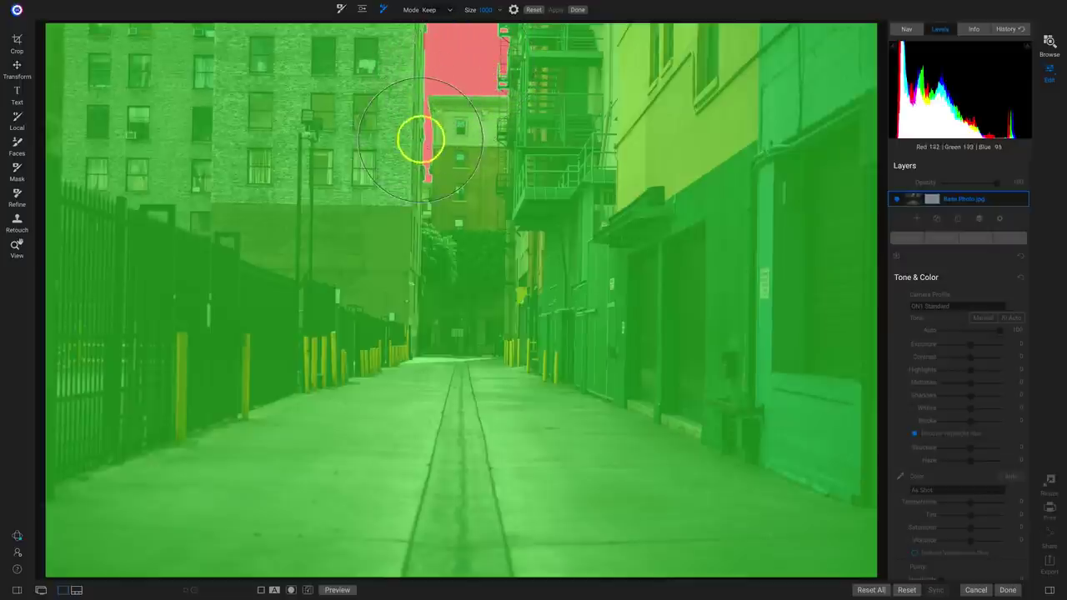
Finalize the AI Quick Mask so the sky between the buildings drops out
click(575, 10)
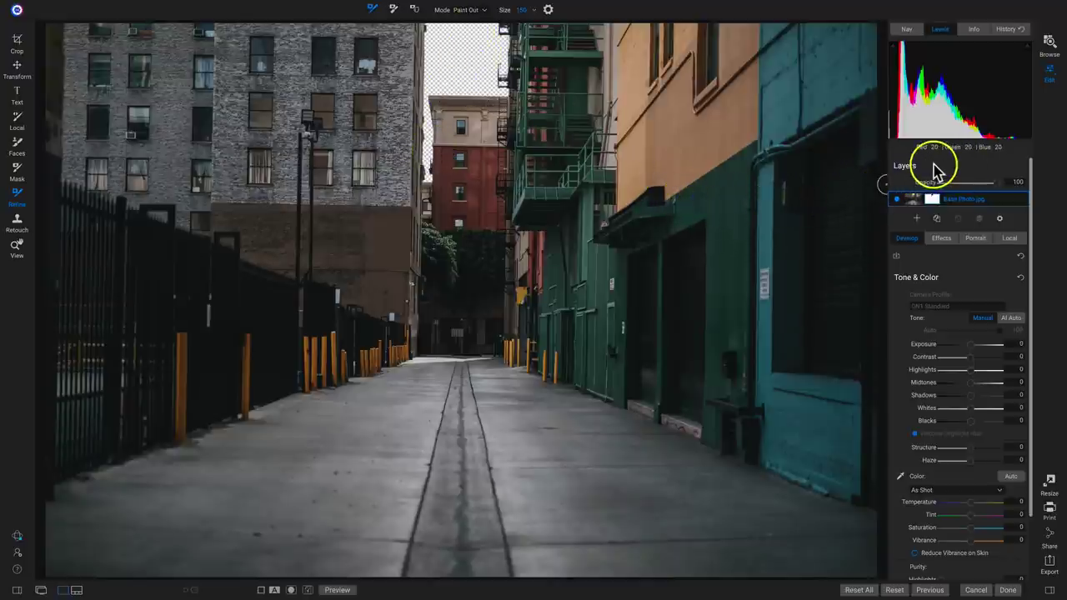
Add skies02.jpg from Extras 2020 > Textures > Skies as a new layer
click(916, 219)
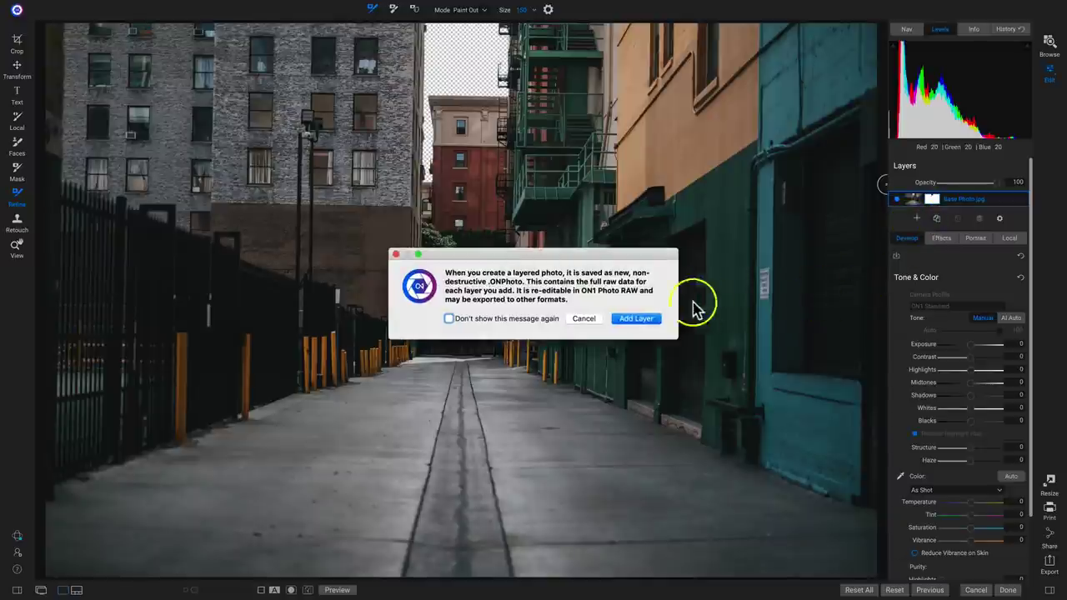
click(654, 322)
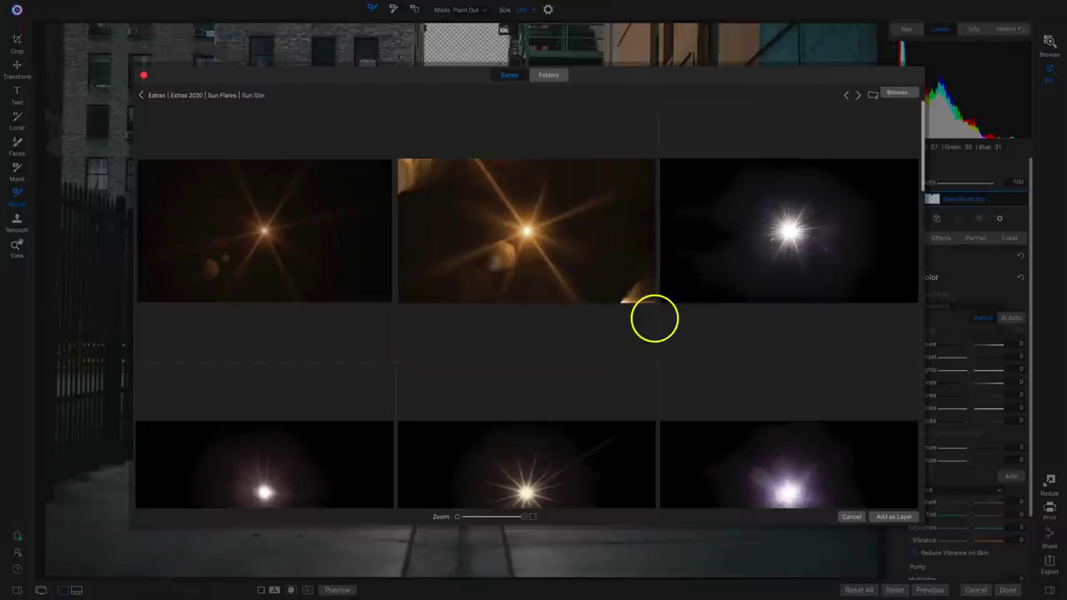
click(184, 95)
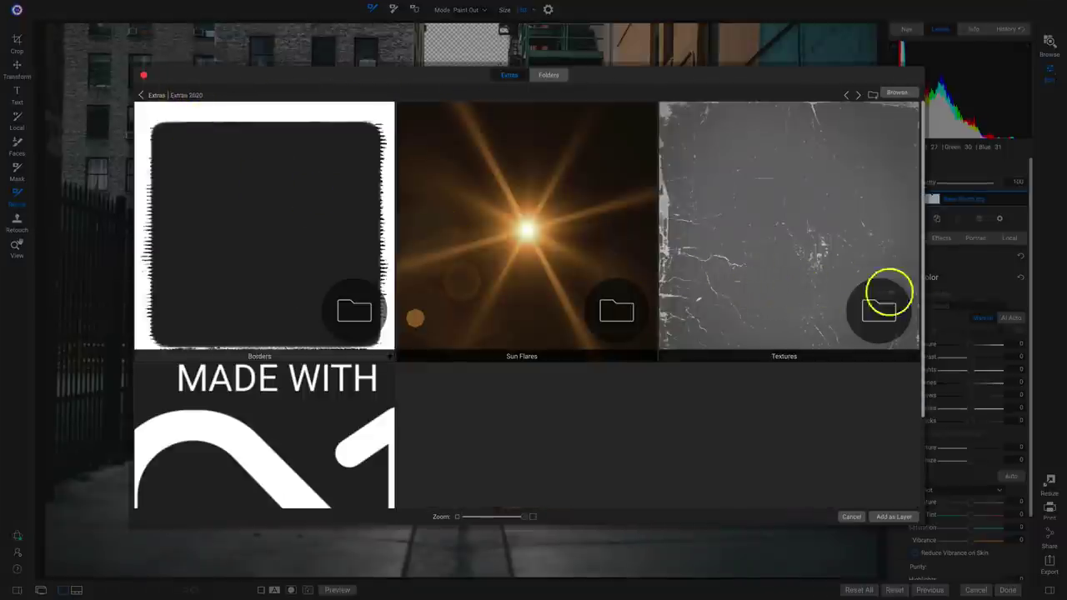
double_click(829, 232)
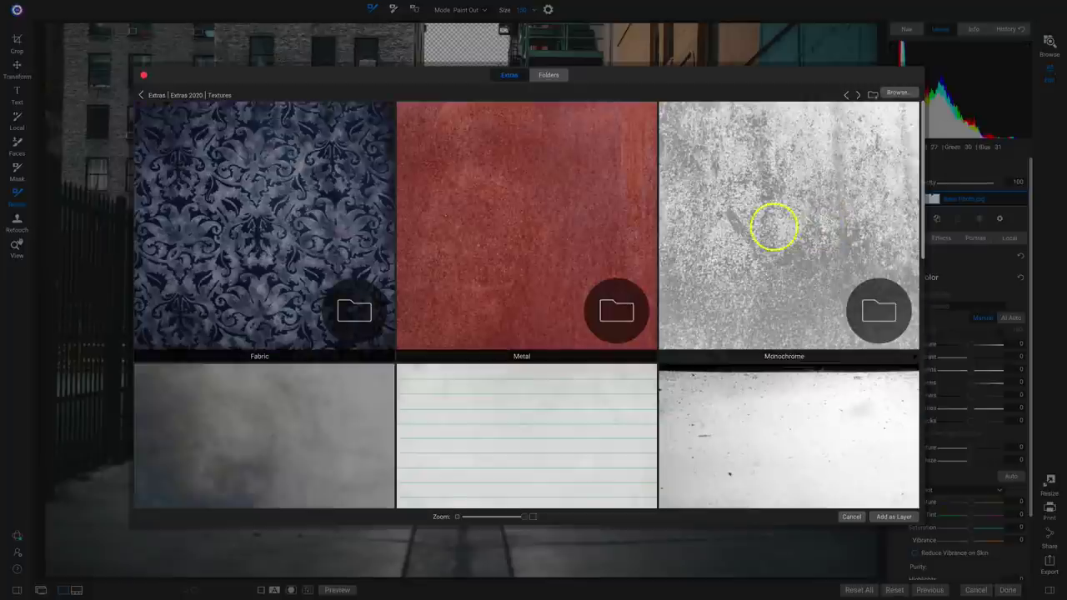
scroll(536, 239, down, 10)
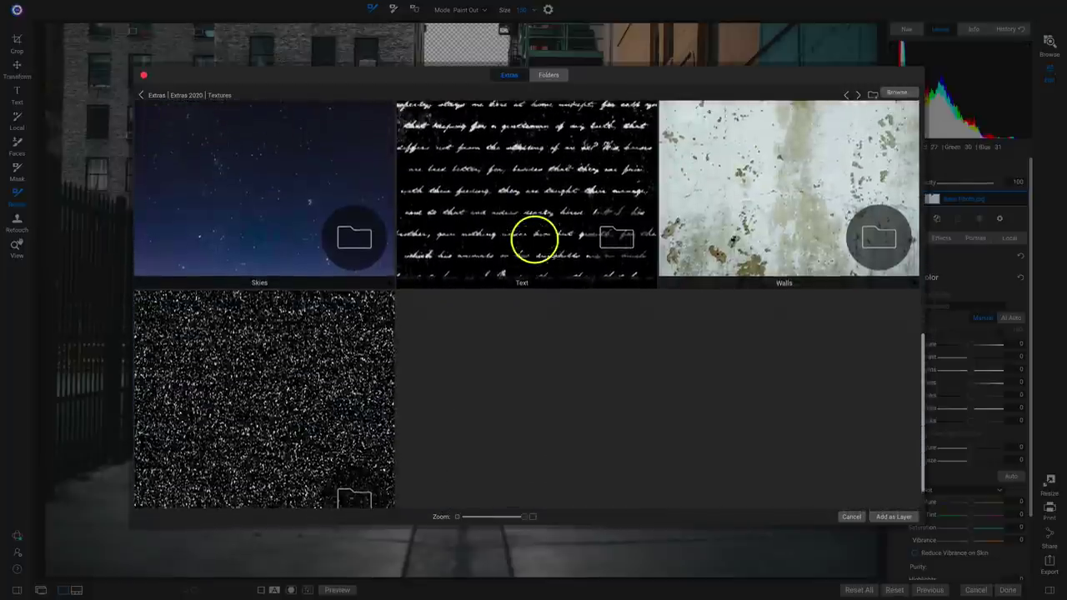
double_click(170, 200)
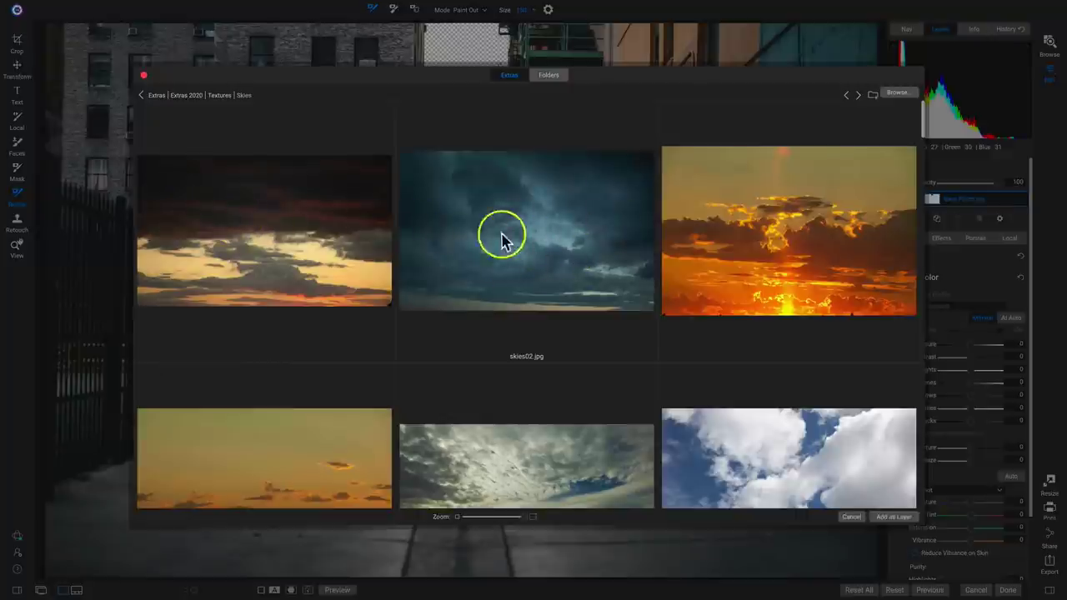
double_click(531, 242)
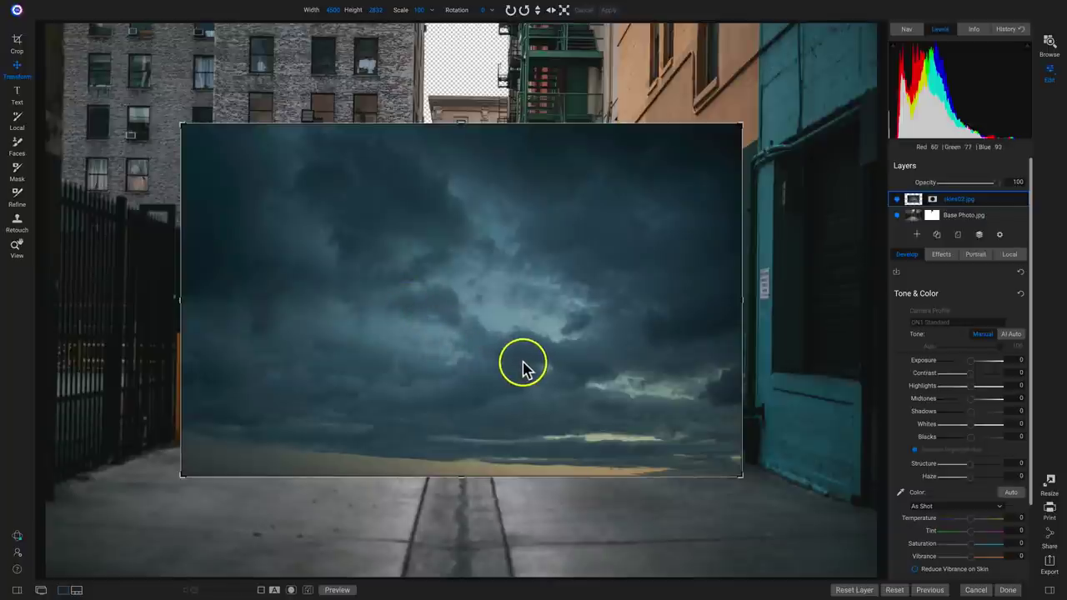
Move skies02.jpg below Base Photo.jpg and position the storm clouds between the buildings
drag(522, 366, 557, 333)
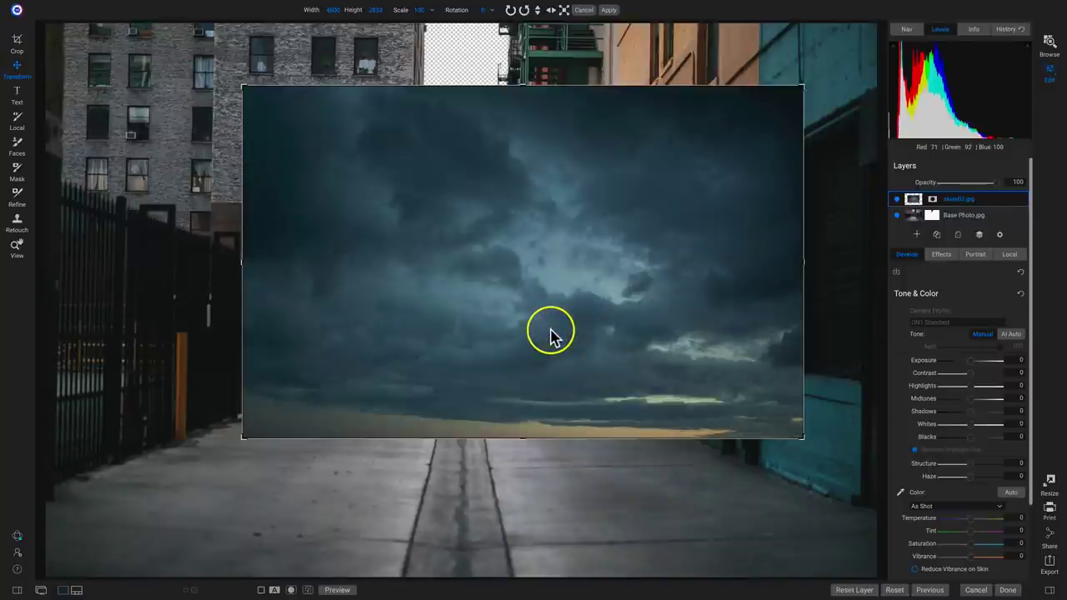
click(971, 200)
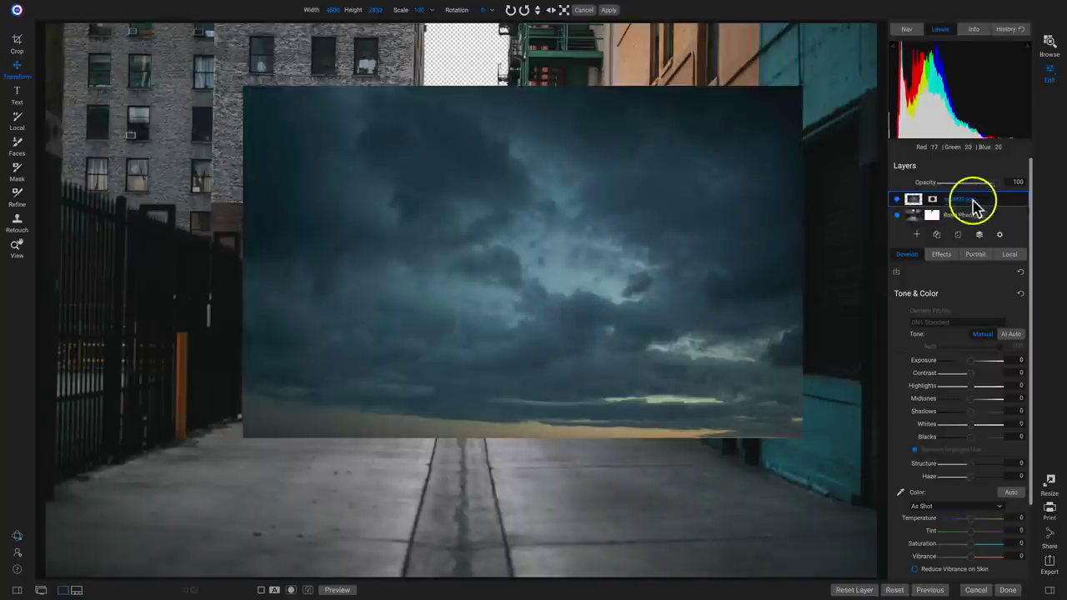
drag(977, 203, 941, 219)
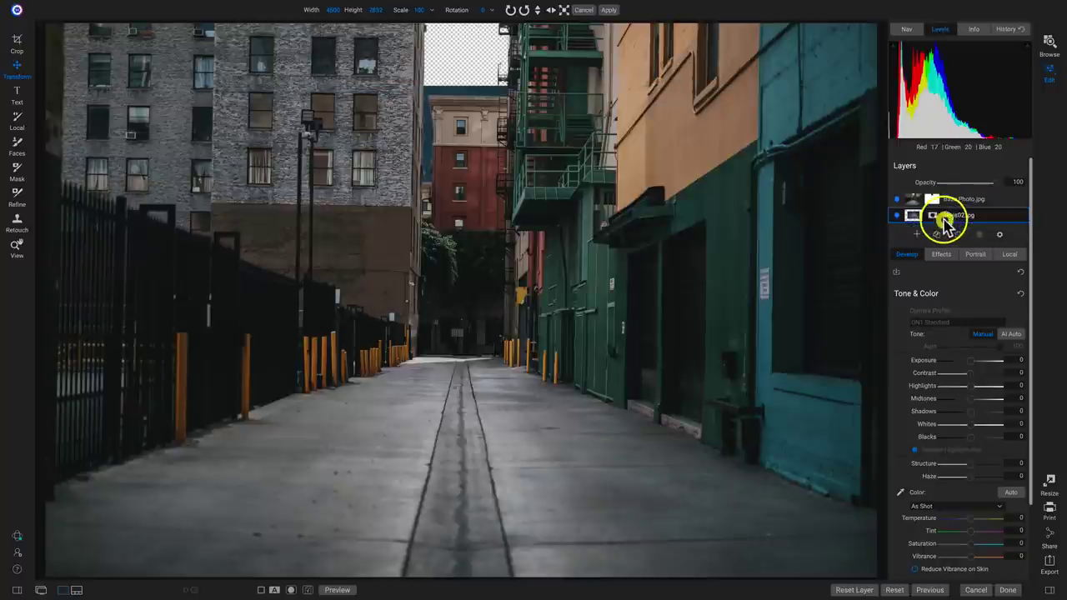
drag(611, 343, 768, 267)
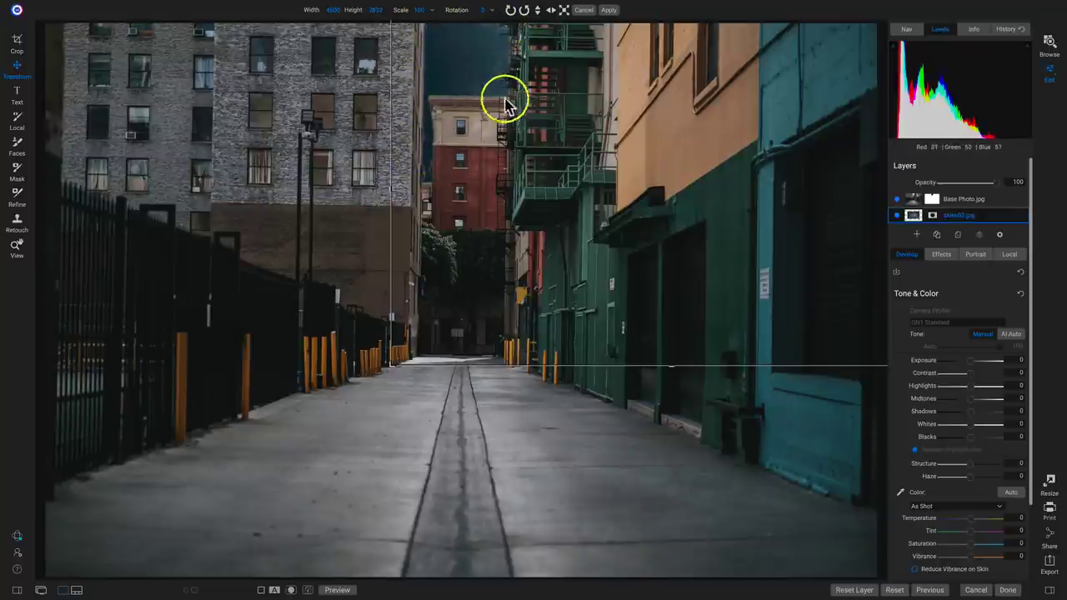
click(969, 200)
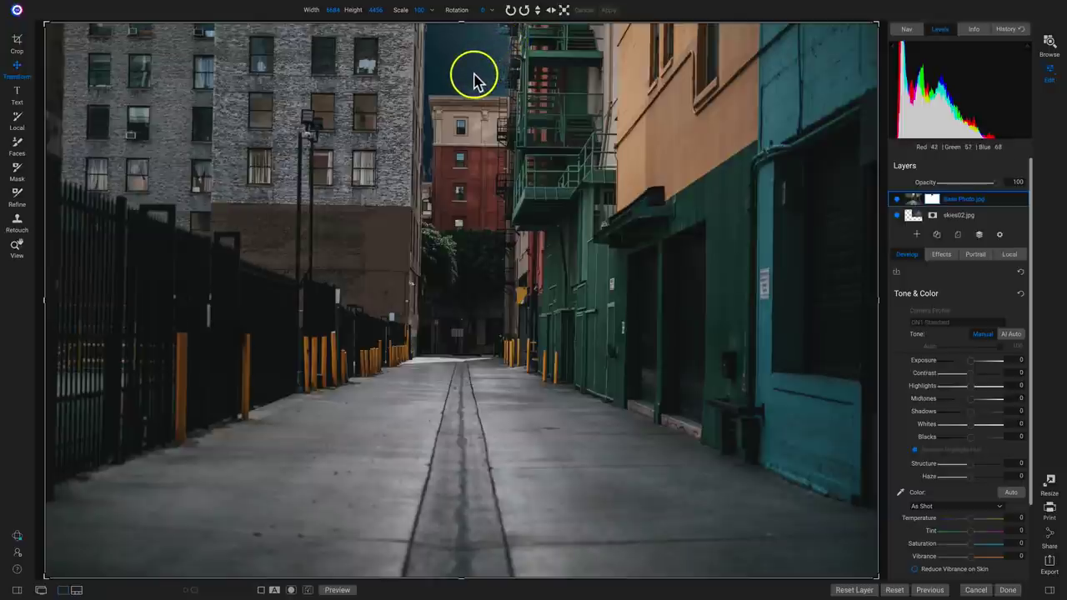
Paint the leftover top sky out of Base Photo.jpg with the Mask brush at size 150
key(b)
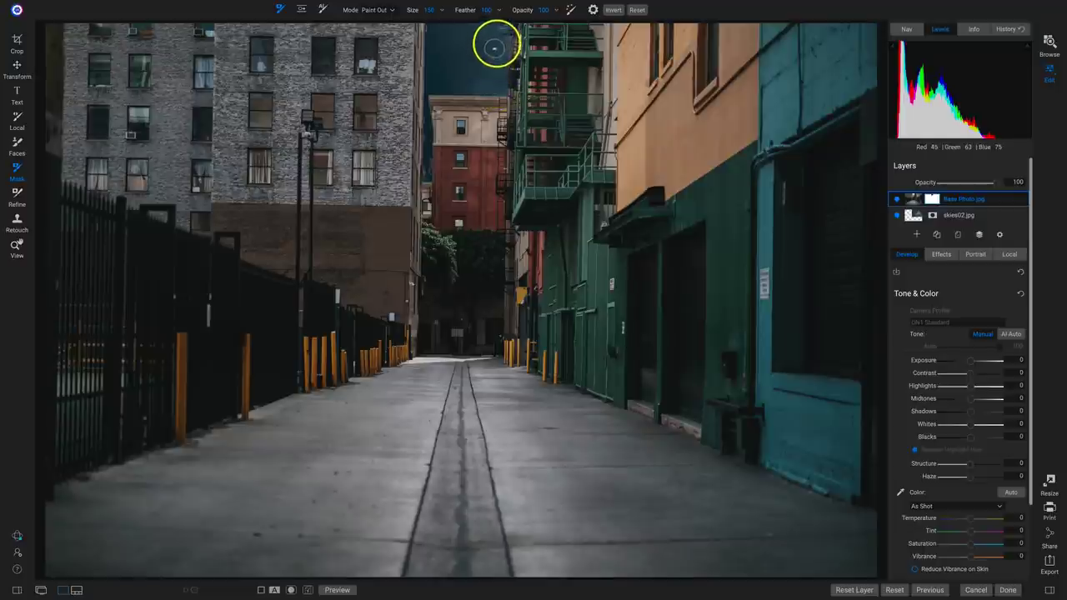
drag(499, 20, 498, 31)
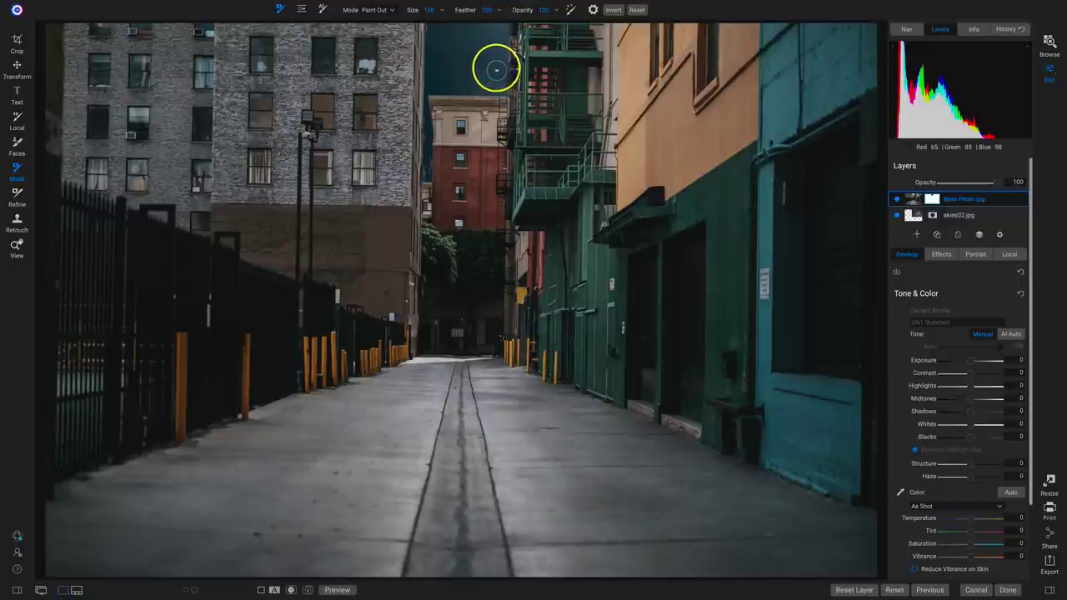
click(498, 22)
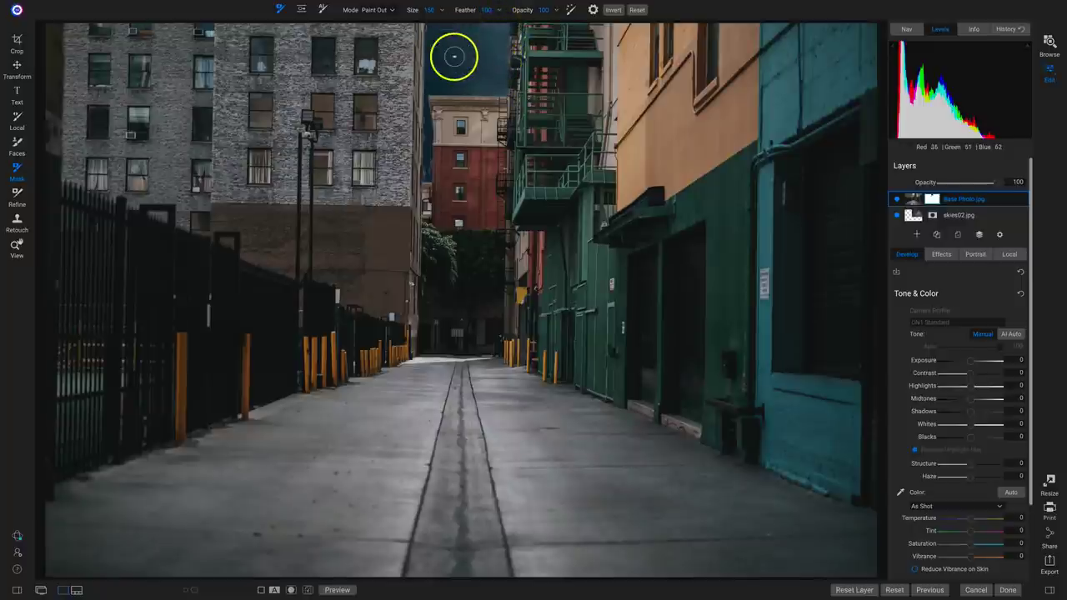
mouse_move(421, 26)
mouse_down()
mouse_move(405, 67)
mouse_move(414, 140)
mouse_up()
Zoom into the sky gap, refine the mask along the left building's edge, then fit the view
key(z)
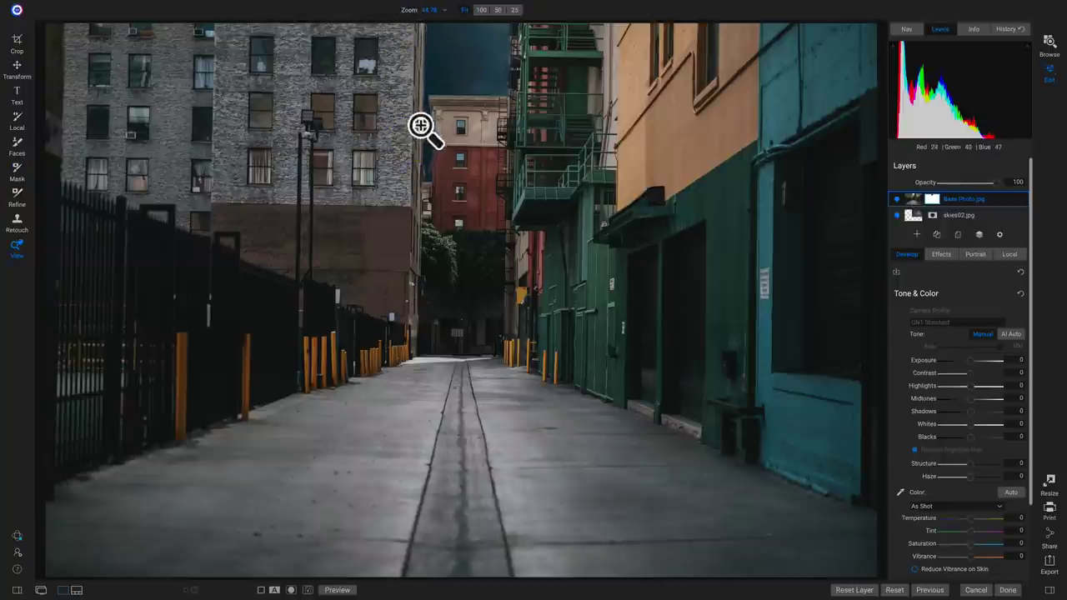
click(454, 95)
drag(459, 100, 452, 237)
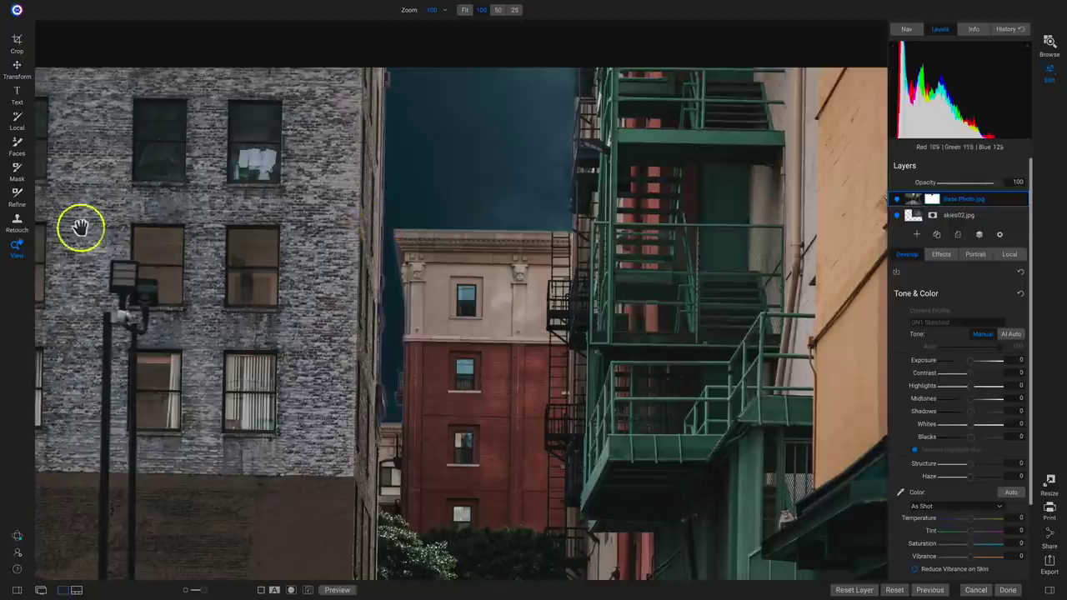
click(15, 197)
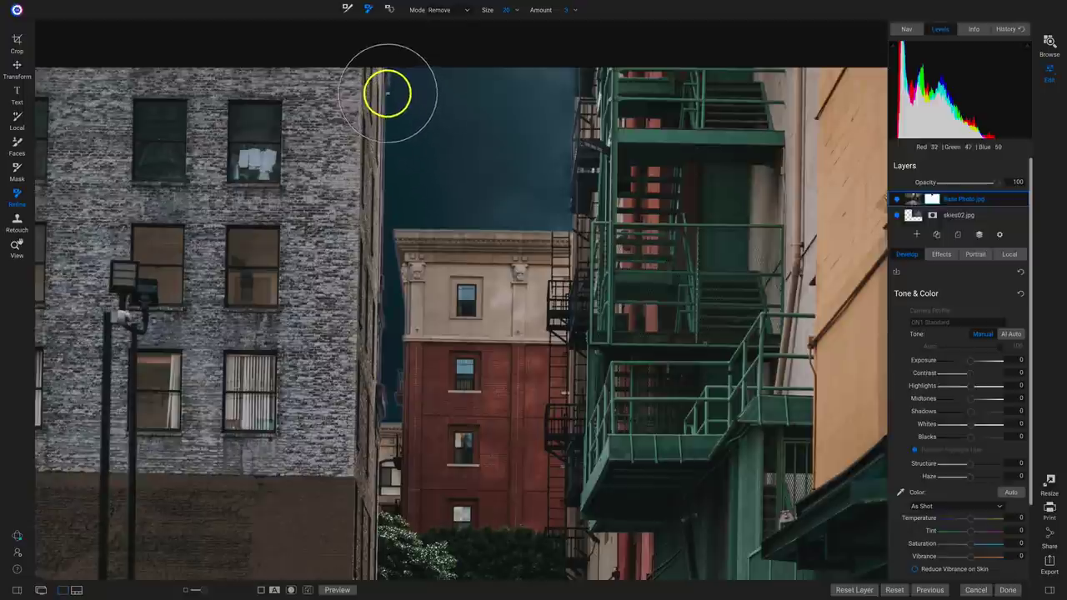
mouse_move(386, 88)
mouse_down()
mouse_move(372, 382)
mouse_move(396, 423)
mouse_up()
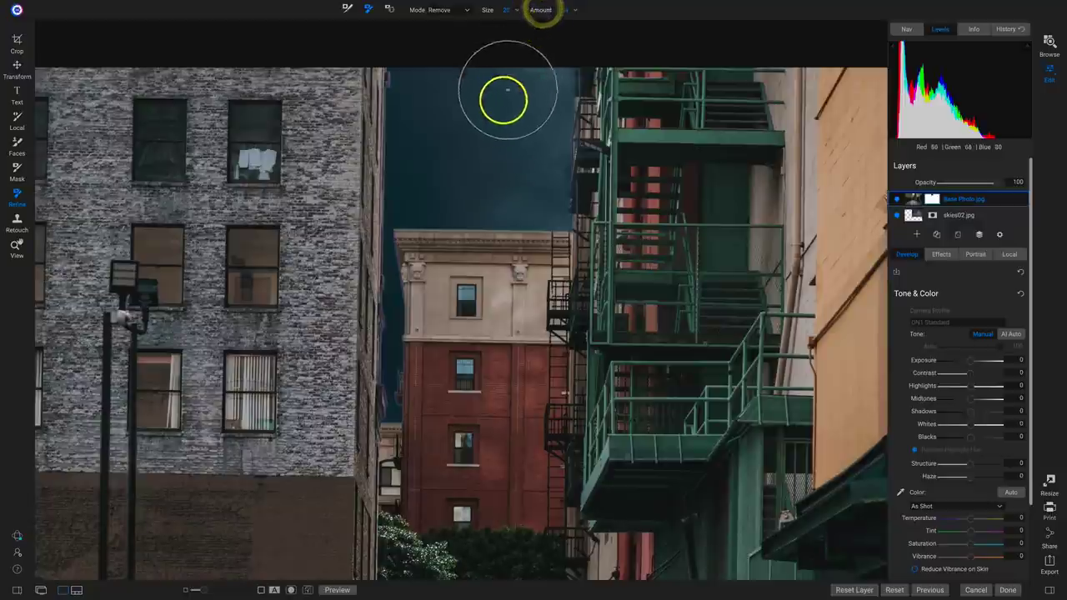
mouse_move(386, 94)
mouse_down()
mouse_move(370, 307)
mouse_move(393, 430)
mouse_move(399, 339)
mouse_move(387, 278)
mouse_move(409, 250)
mouse_move(590, 210)
mouse_move(596, 161)
mouse_move(594, 76)
mouse_move(574, 73)
mouse_move(576, 173)
mouse_move(563, 211)
mouse_move(534, 230)
mouse_move(394, 237)
mouse_move(389, 420)
mouse_move(378, 247)
mouse_move(394, 42)
mouse_move(373, 160)
mouse_move(387, 404)
mouse_move(390, 232)
mouse_move(579, 236)
mouse_move(577, 150)
mouse_move(560, 205)
mouse_move(588, 62)
mouse_move(511, 99)
mouse_move(378, 78)
mouse_move(368, 213)
mouse_move(395, 411)
mouse_move(397, 241)
mouse_move(413, 230)
mouse_move(563, 265)
mouse_move(528, 252)
mouse_up()
key(z)
key(ctrl+0)
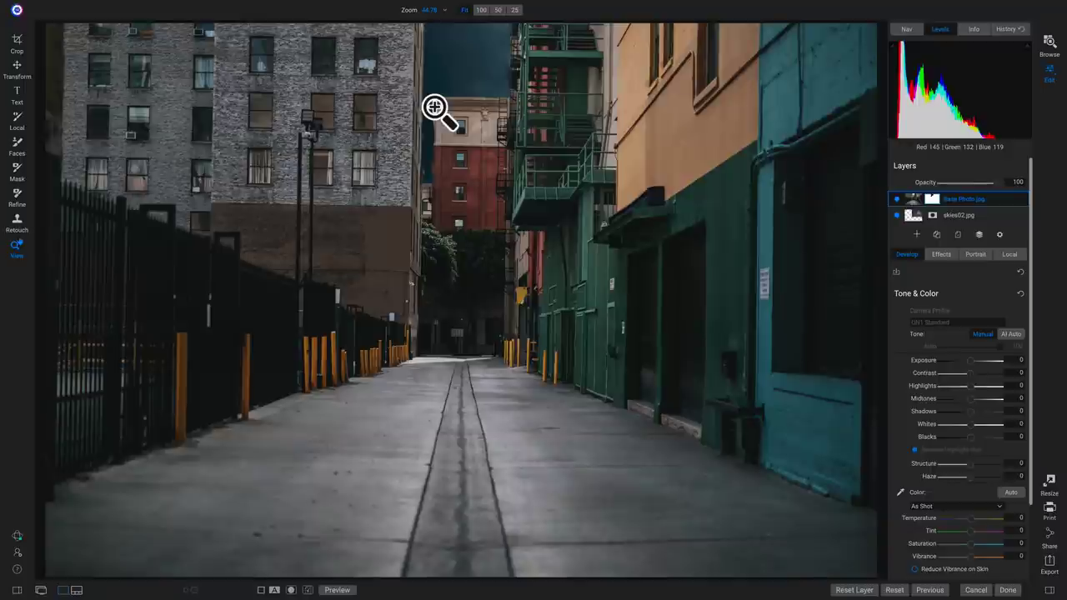
Select skies02.jpg and set Tone & Color Exposure -2.7, Whites 33, Contrast -62
drag(899, 210, 959, 219)
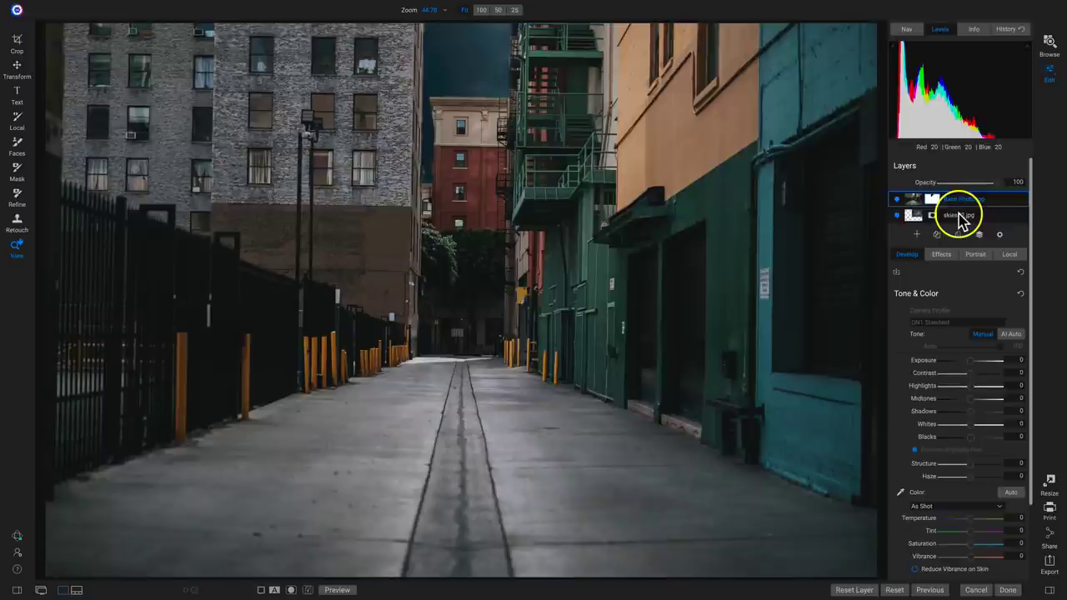
mouse_move(960, 219)
mouse_down()
mouse_move(970, 217)
mouse_move(958, 216)
mouse_up()
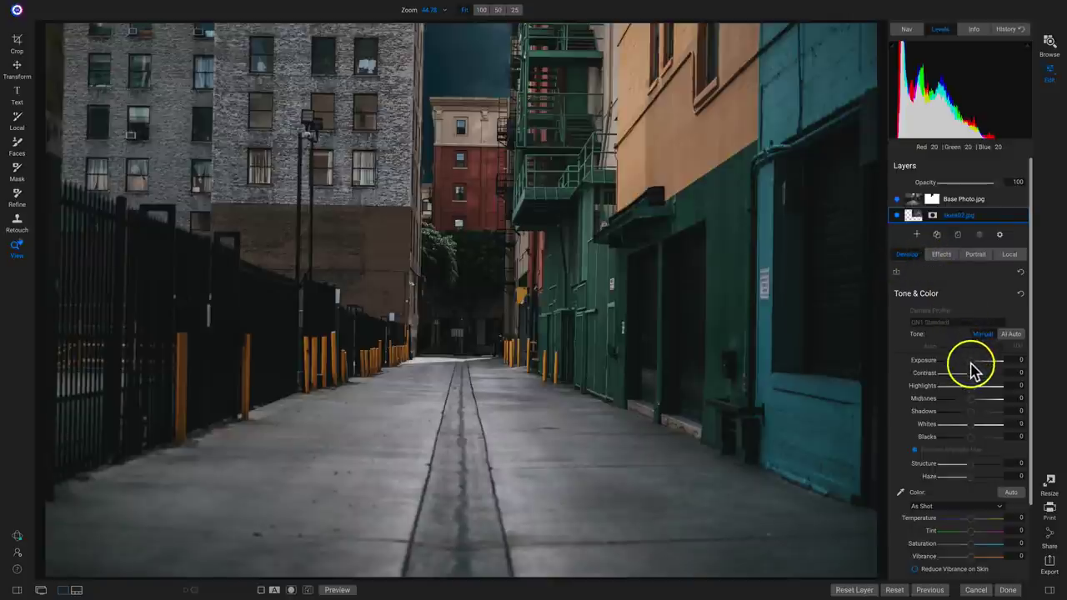
drag(973, 365, 958, 367)
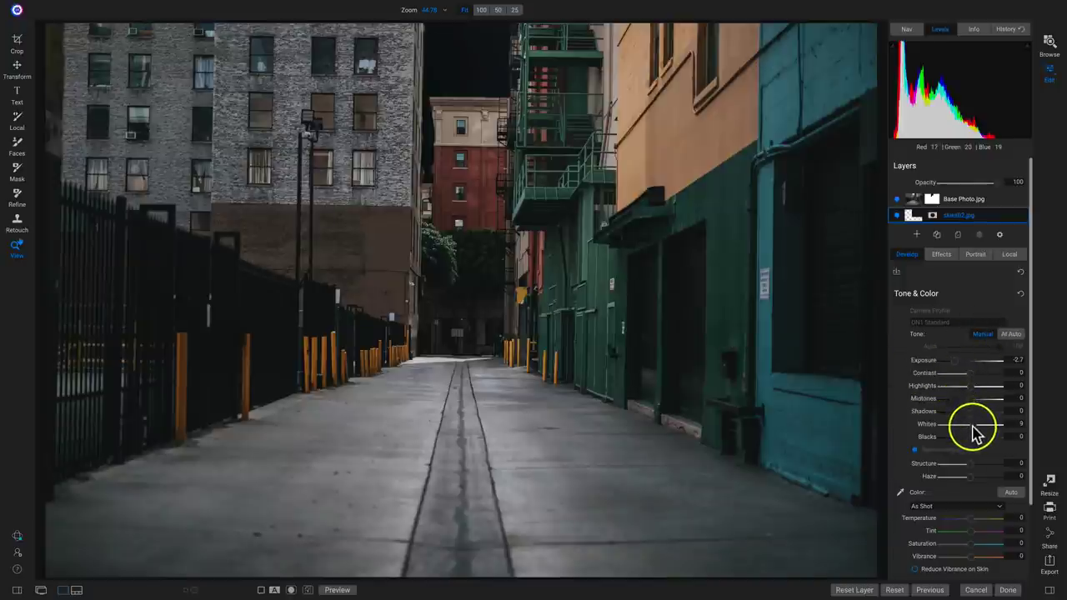
drag(979, 424, 976, 425)
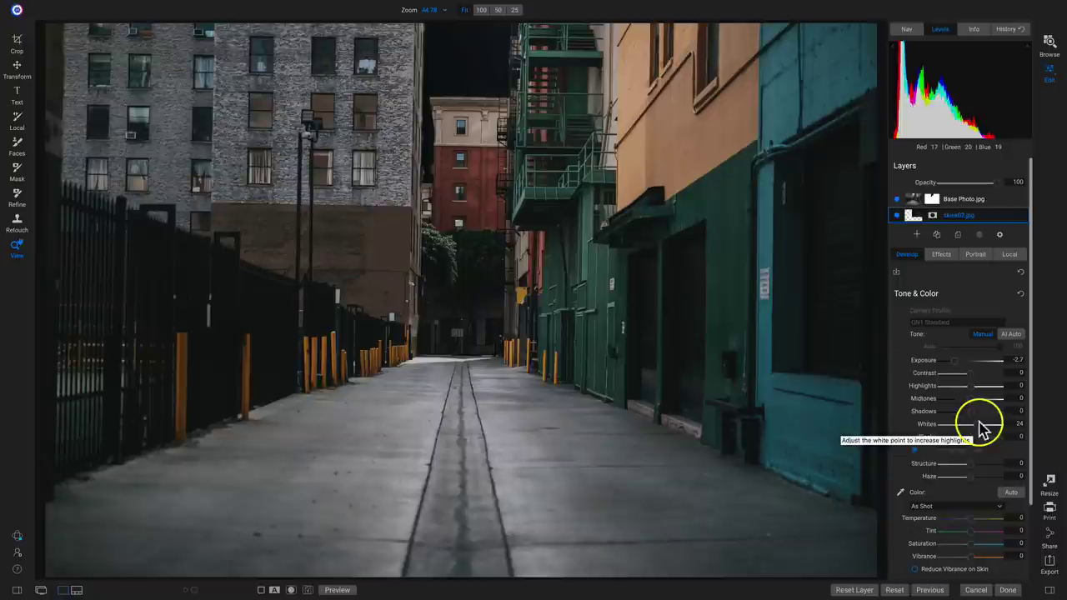
drag(980, 431, 982, 432)
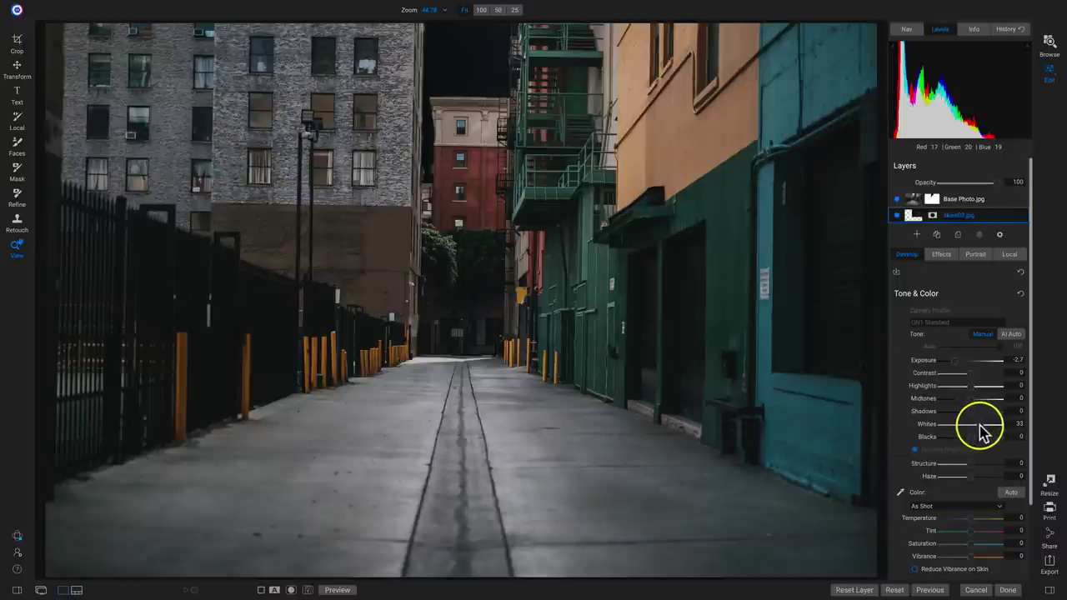
drag(970, 373, 948, 375)
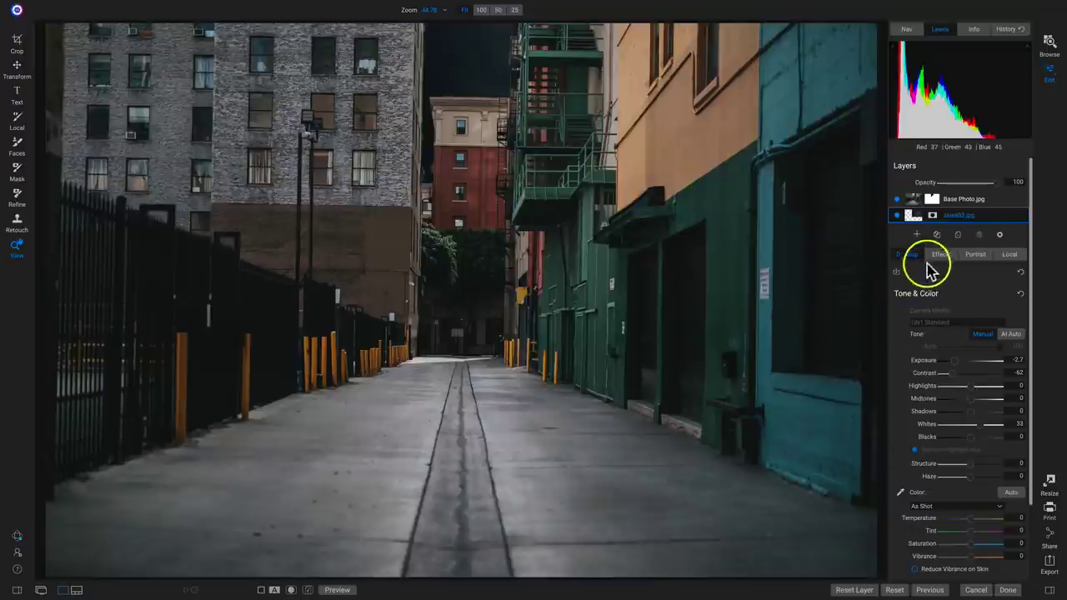
Select Base Photo.jpg and set Tone & Color Exposure -2.8 and Whites 50
click(973, 201)
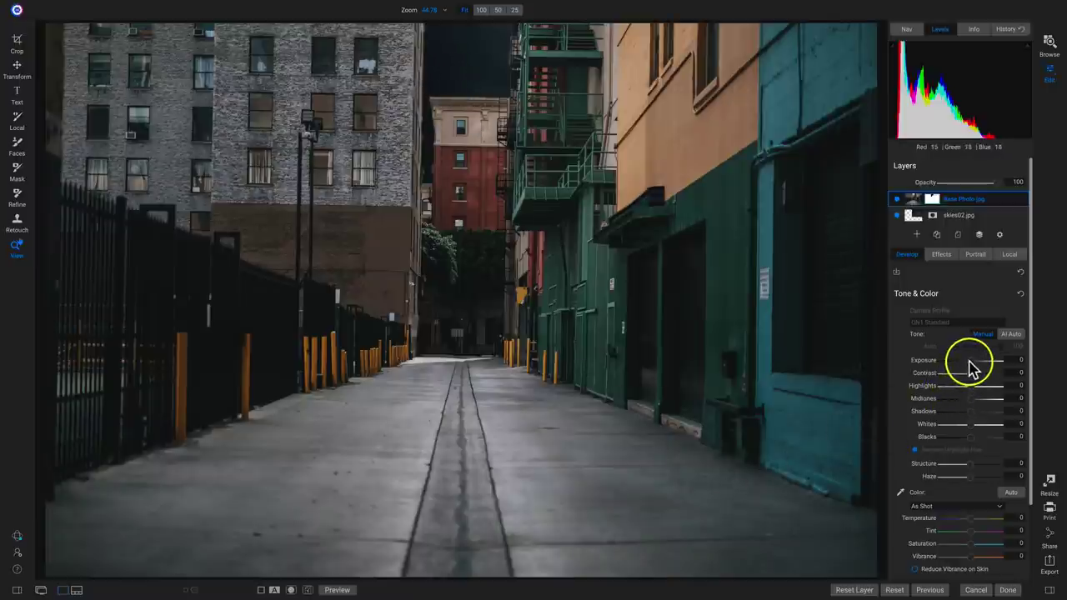
scroll(969, 367, down, 3)
drag(969, 366, 955, 369)
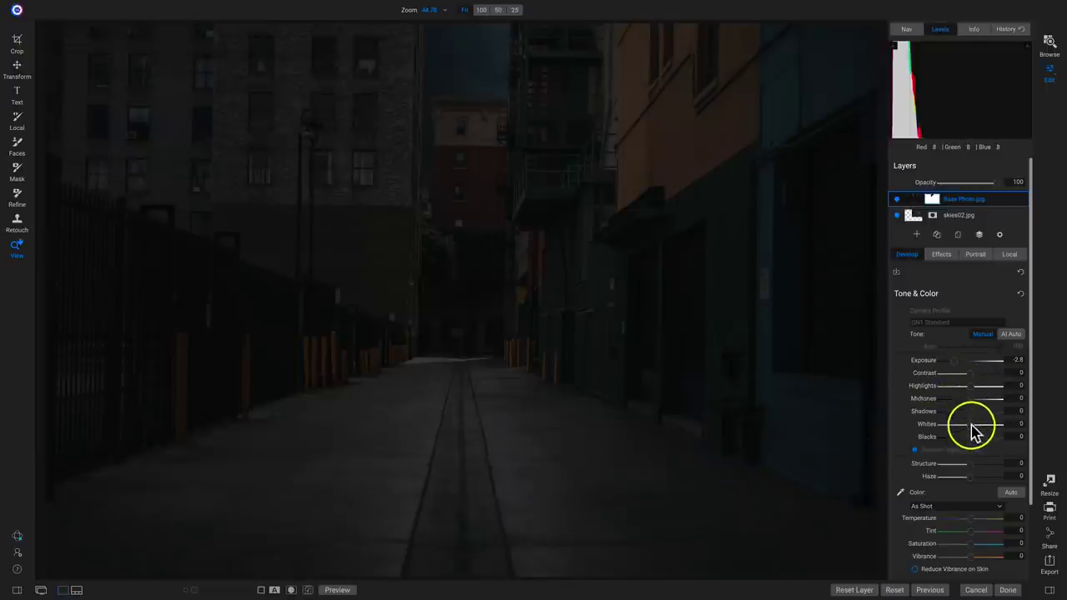
mouse_move(973, 422)
mouse_down()
mouse_move(991, 430)
mouse_move(980, 430)
mouse_move(983, 411)
mouse_up()
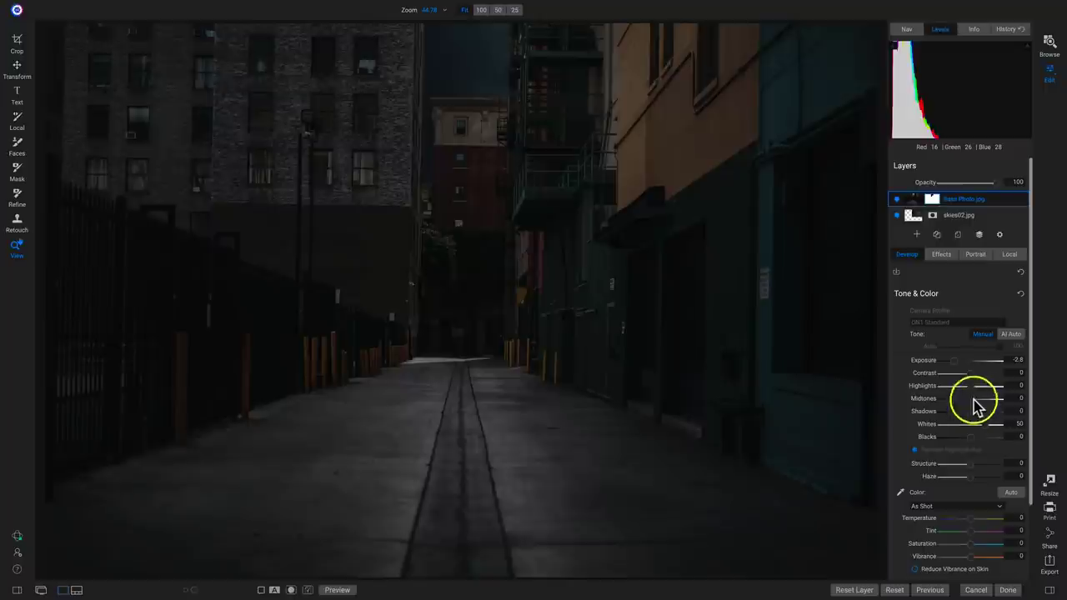
Lower contrast and set the alley's Highlights 71, Midtones 14, Whites 77, Blacks -26, Temperature -55
drag(968, 374, 964, 381)
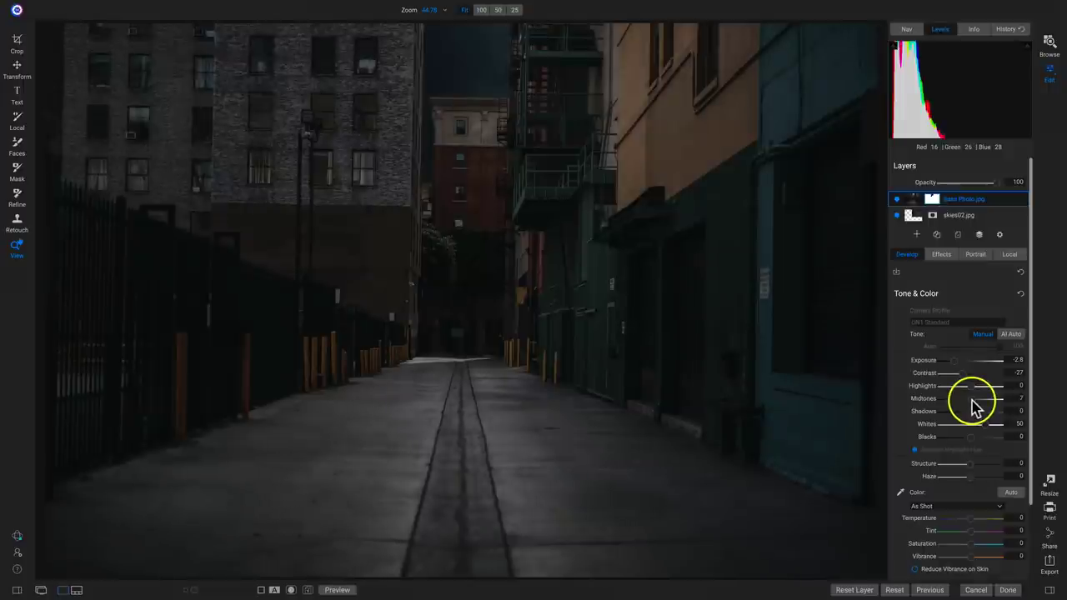
drag(971, 398, 972, 400)
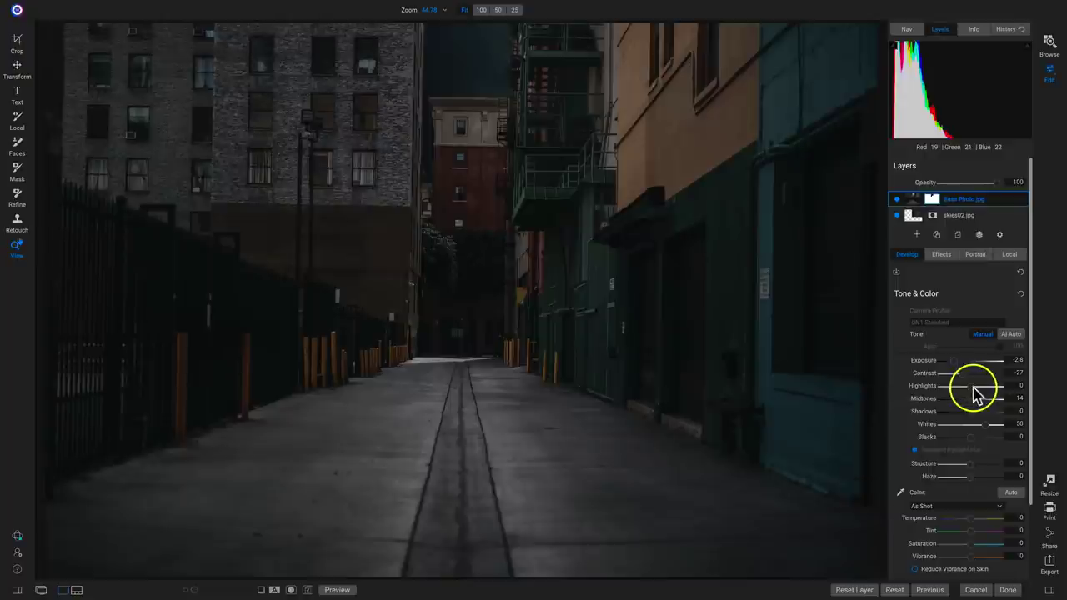
drag(972, 387, 989, 388)
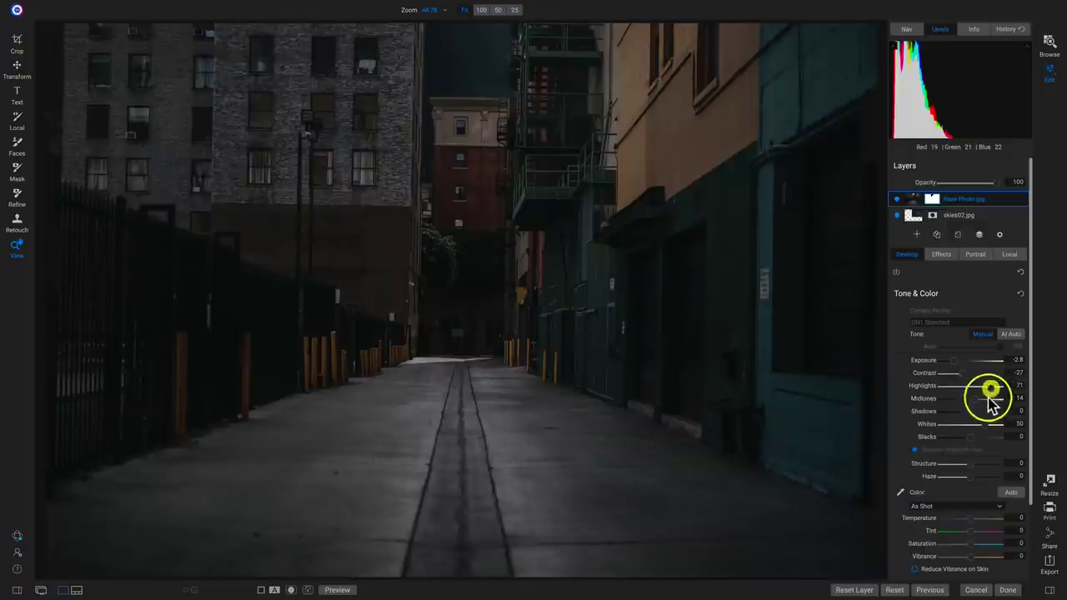
drag(990, 432, 996, 431)
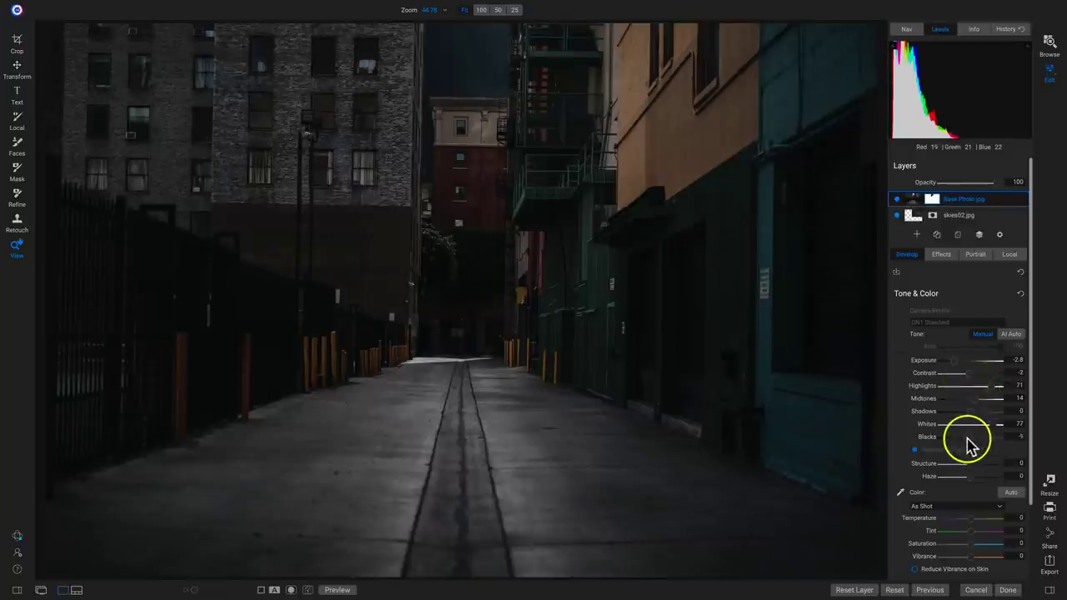
mouse_move(968, 437)
mouse_down()
mouse_move(949, 436)
mouse_move(958, 436)
mouse_up()
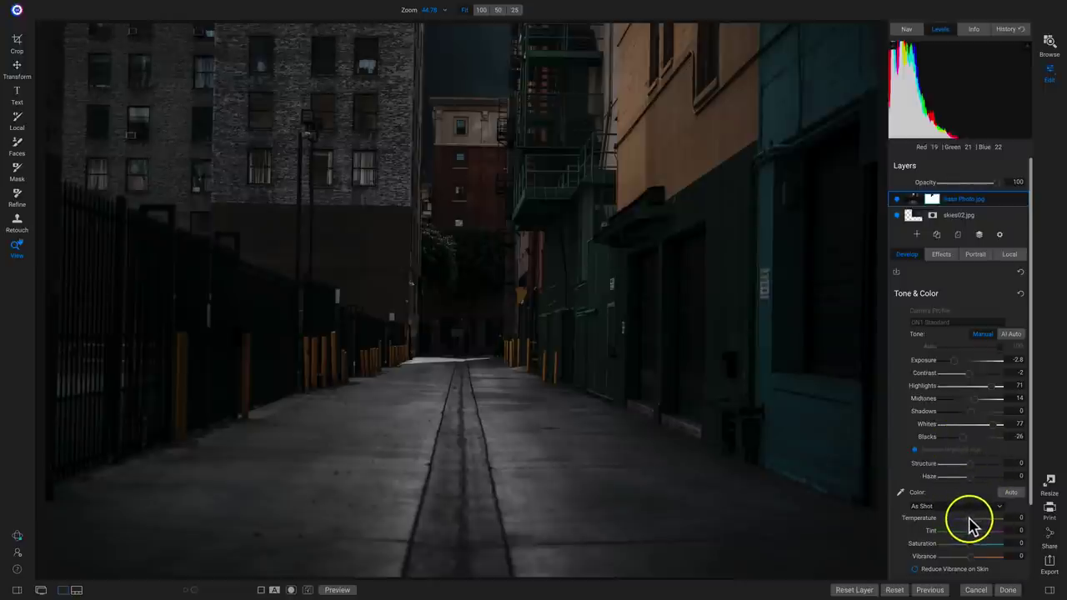
drag(963, 523, 954, 523)
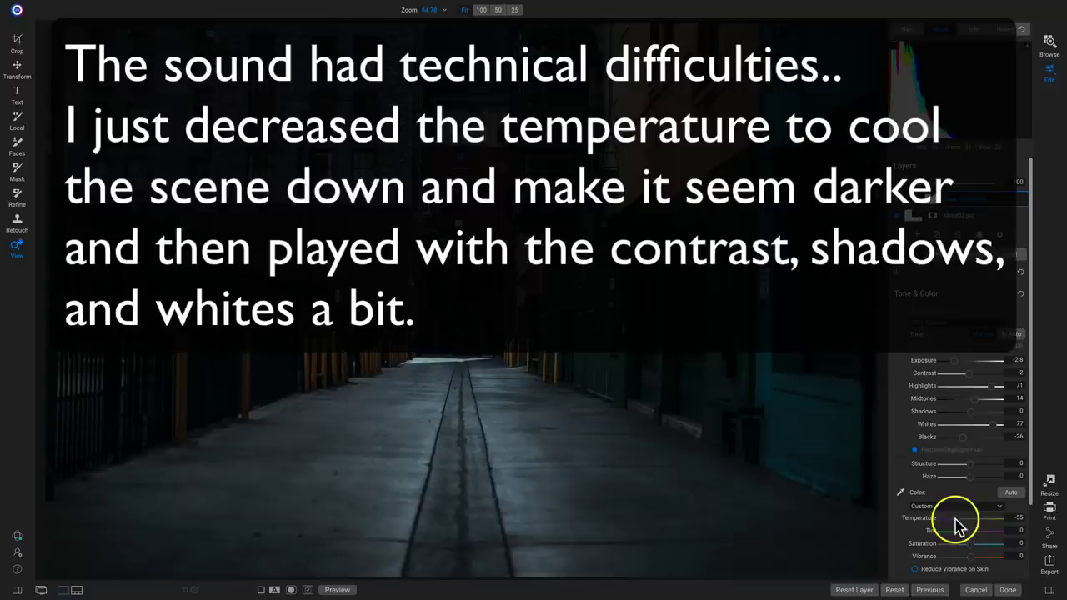
Compare to the original, set the alley's Shadows to -20, then darken skies02's Shadows to -12
key(backslash)
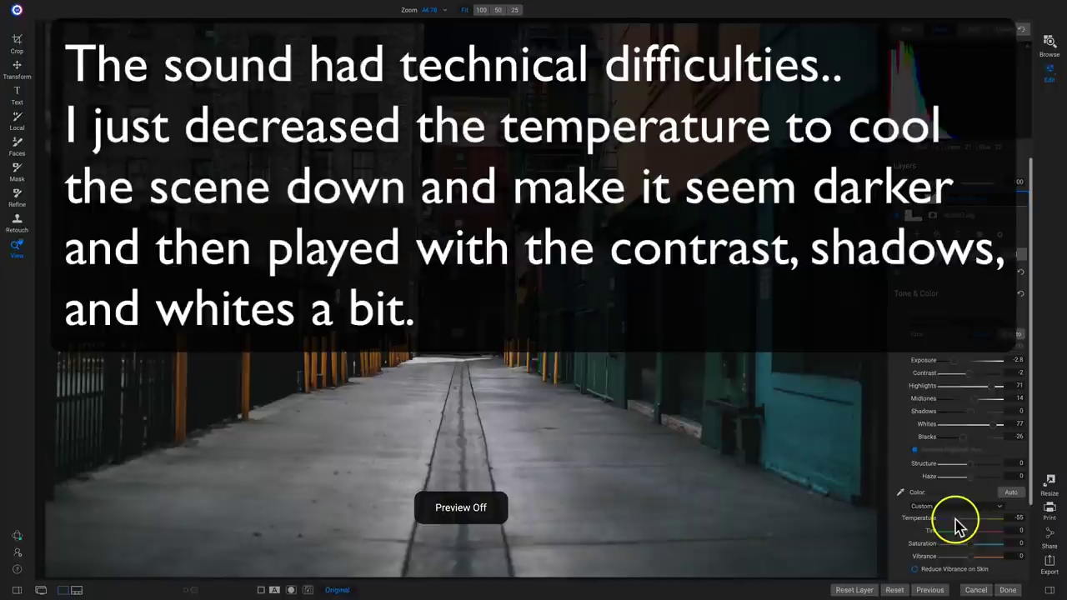
key(backslash)
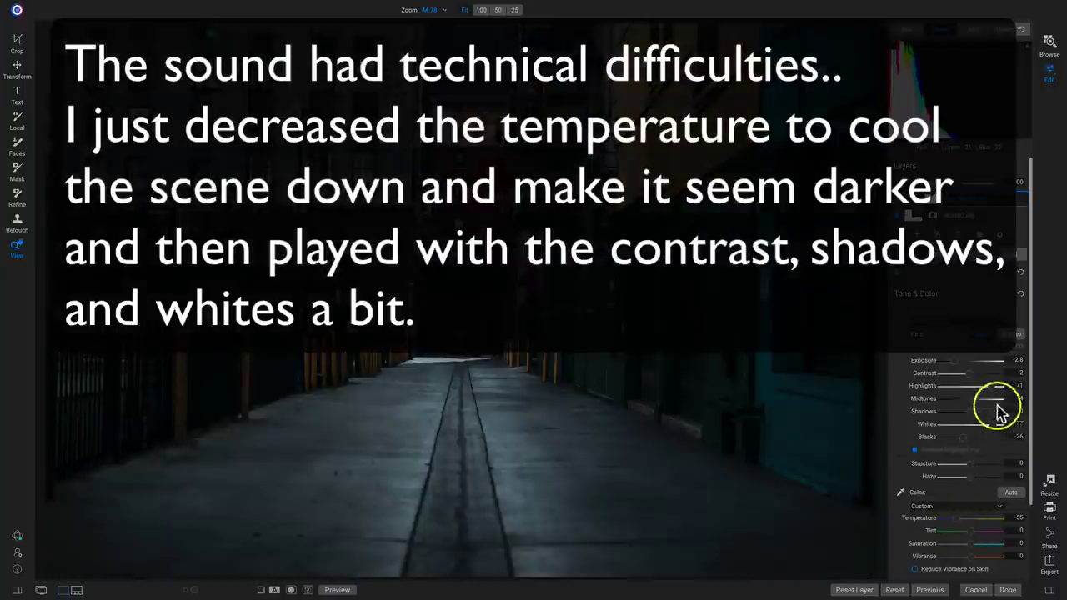
click(969, 374)
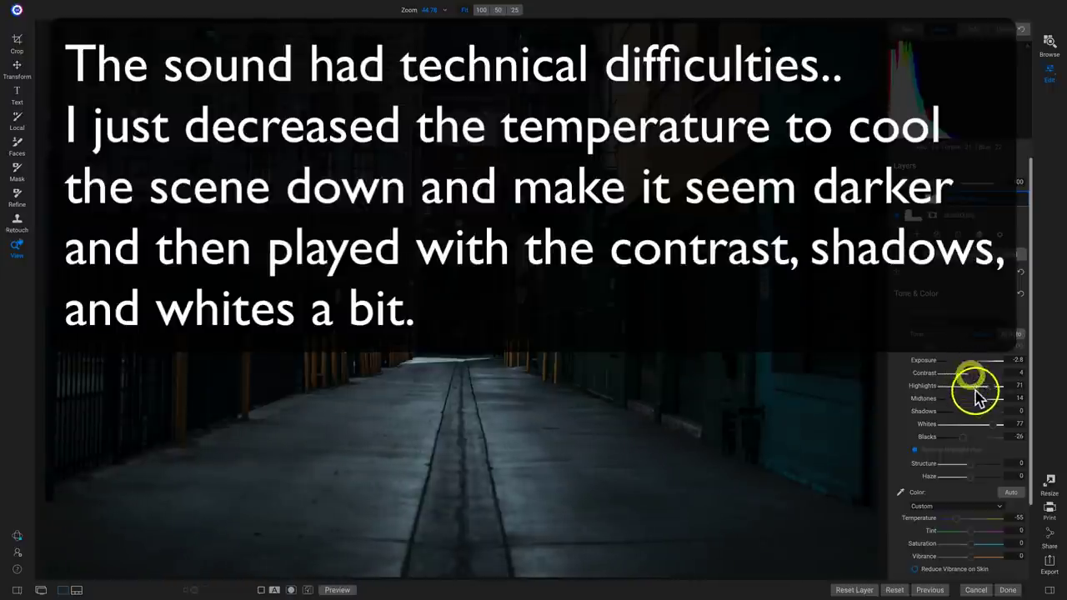
mouse_move(973, 401)
mouse_down()
mouse_move(959, 405)
mouse_move(964, 417)
mouse_up()
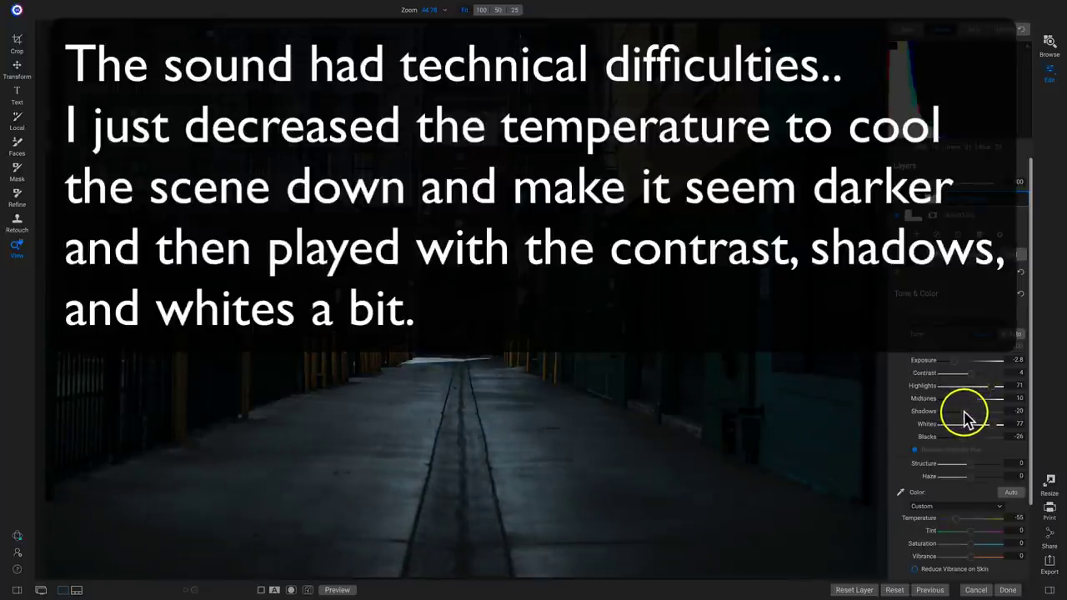
click(958, 218)
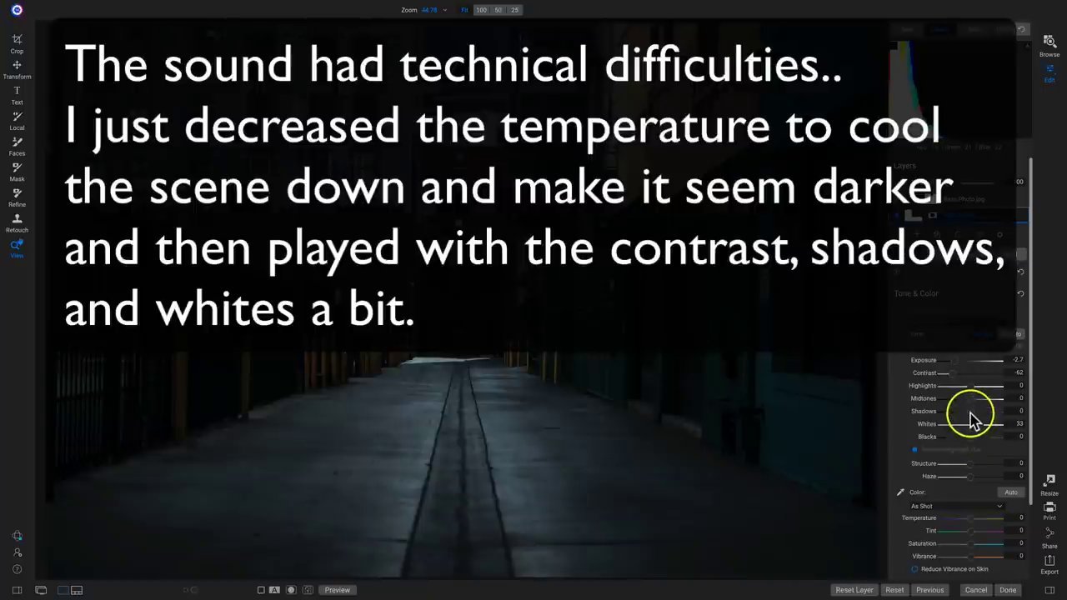
drag(969, 410, 967, 411)
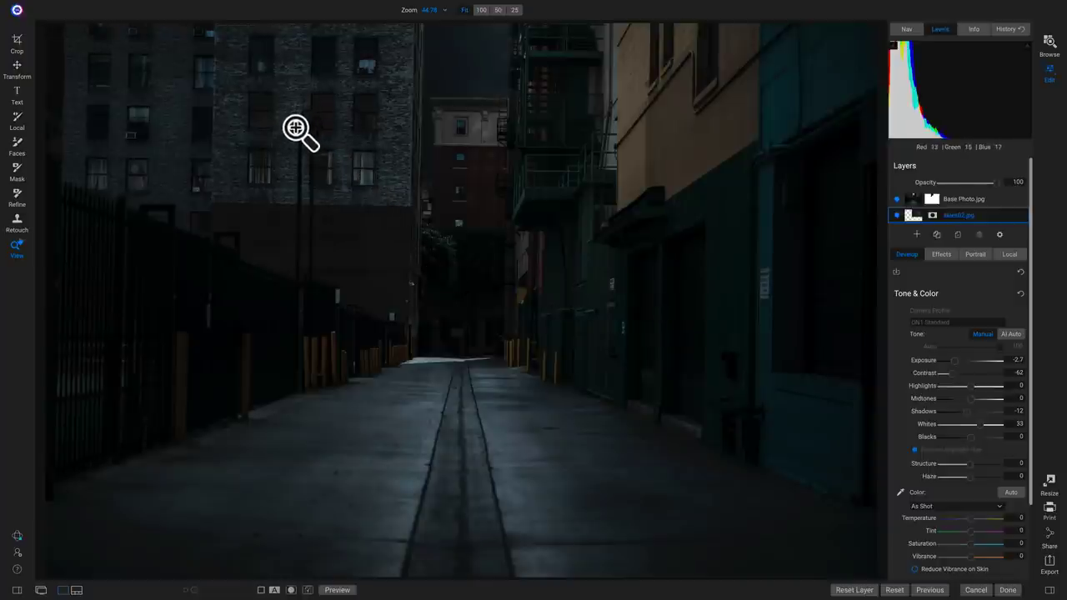
Zoom to Fit on the whole alley composite and select the Base Photo layer
drag(440, 362, 467, 346)
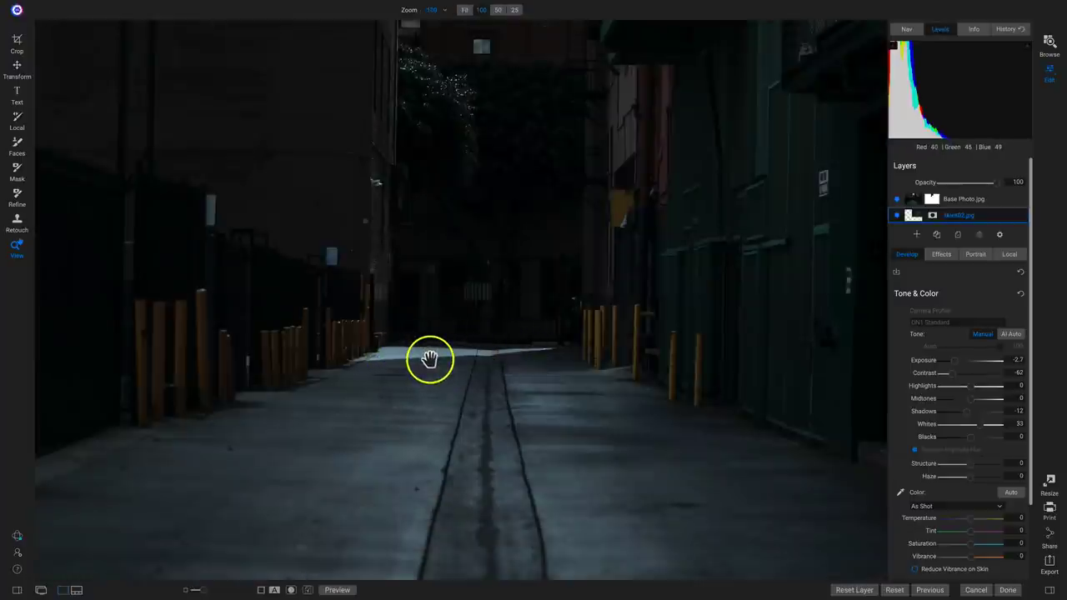
click(405, 345)
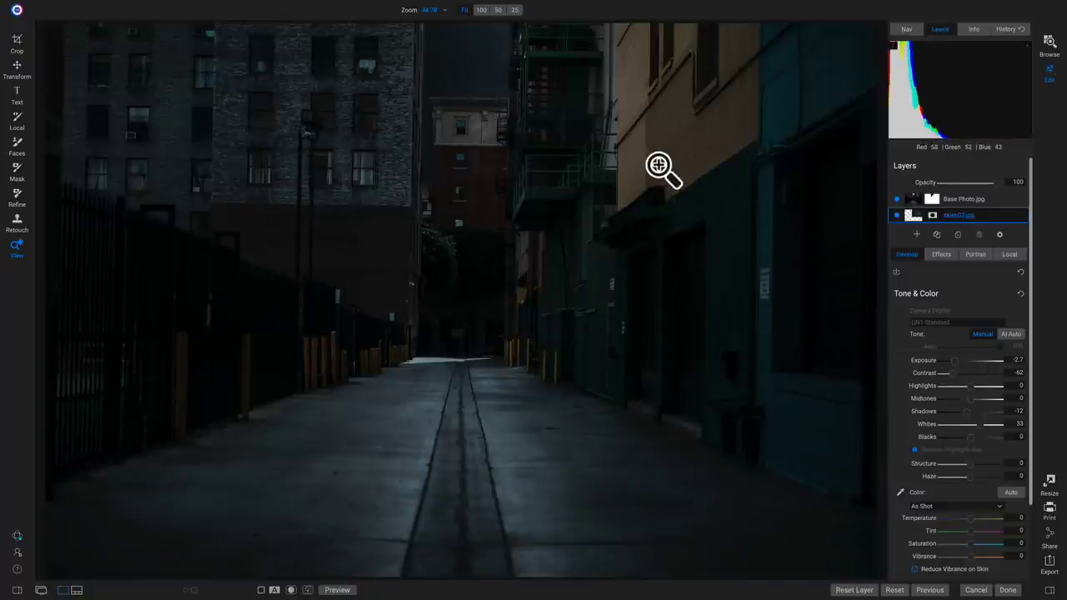
key(alt+bracketright)
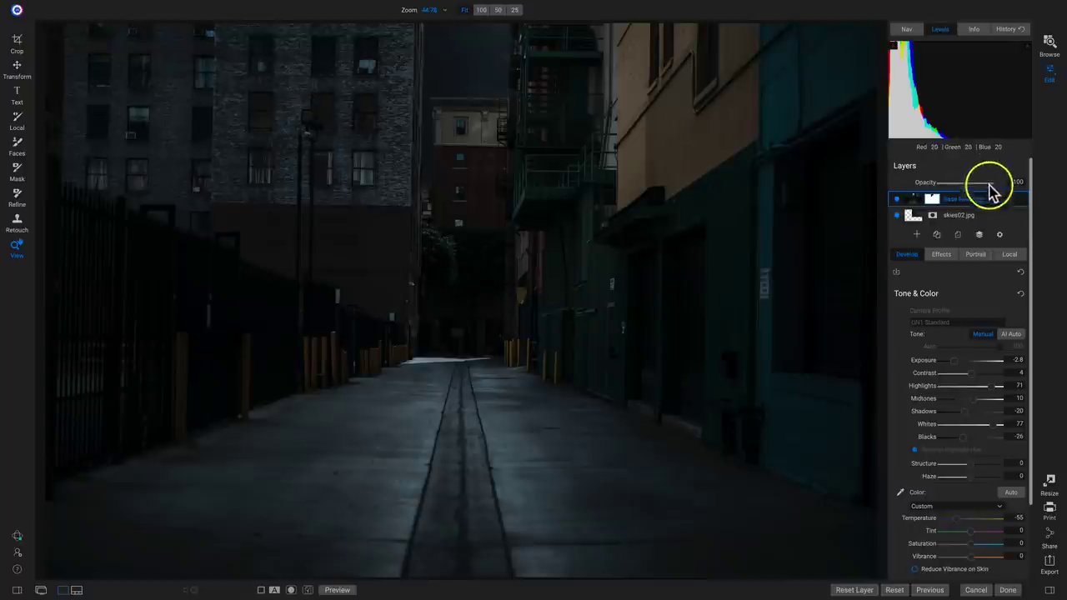
Add Sun-Star-18.jpg from Extras 2020 > Sun Flares > Sun Star as a new layer
click(917, 237)
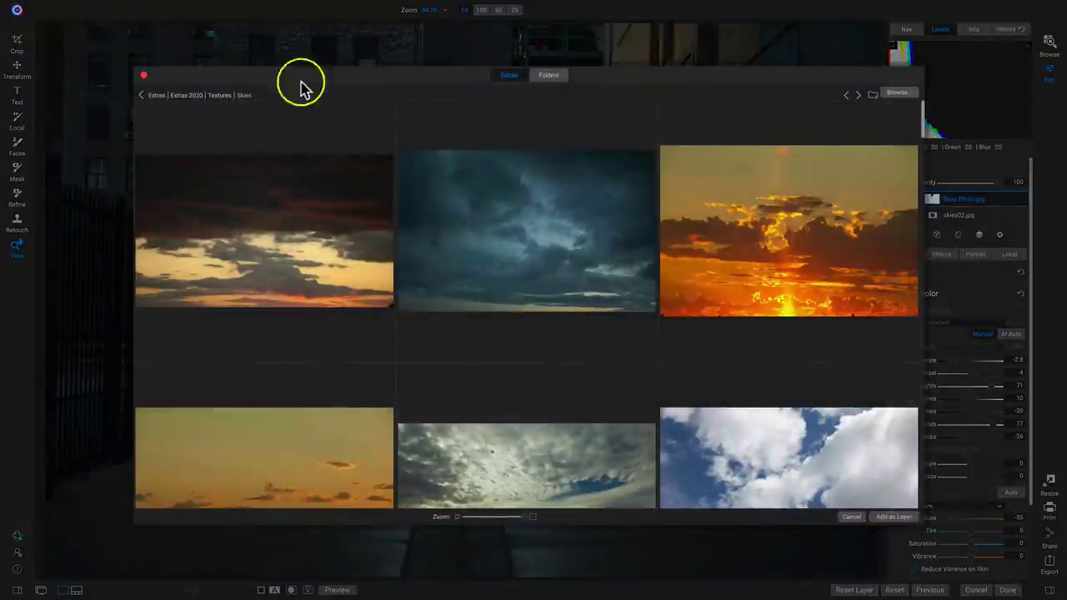
click(188, 95)
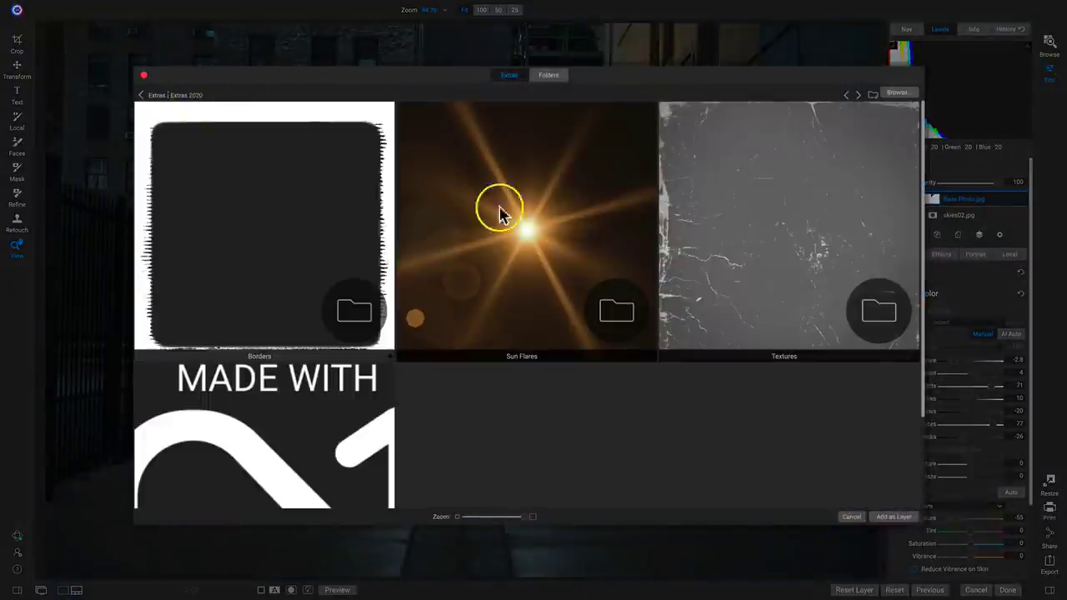
click(536, 229)
double_click(535, 229)
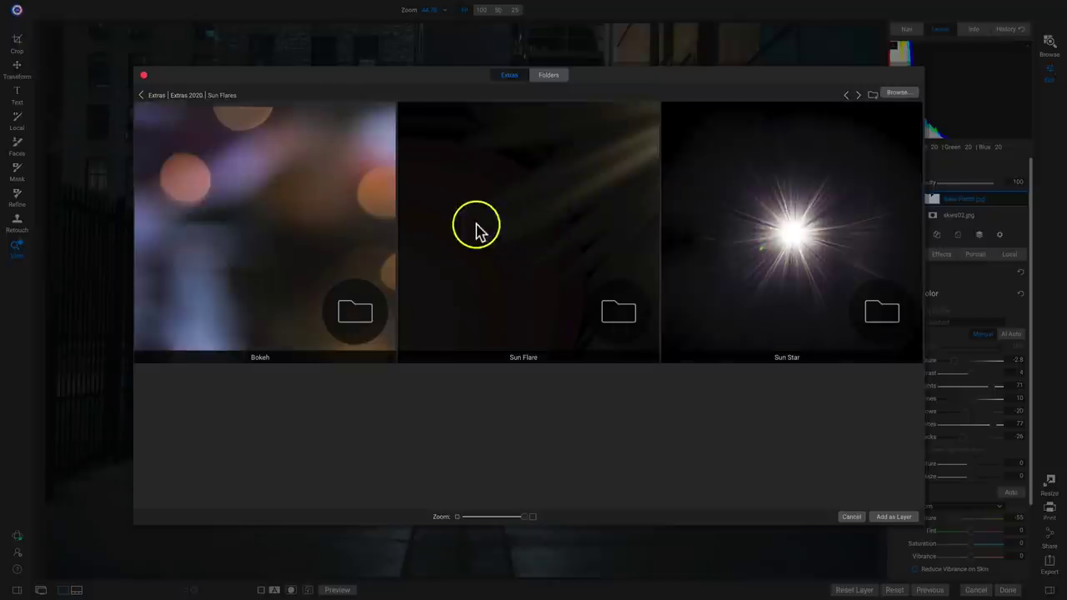
click(775, 216)
double_click(776, 217)
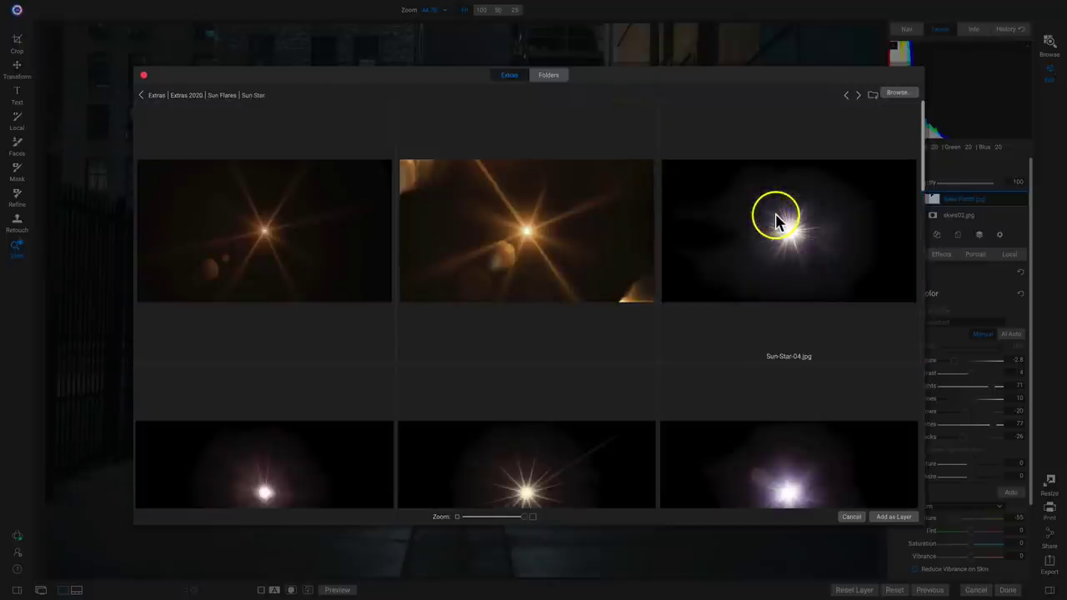
scroll(733, 258, down, 5)
scroll(733, 260, down, 3)
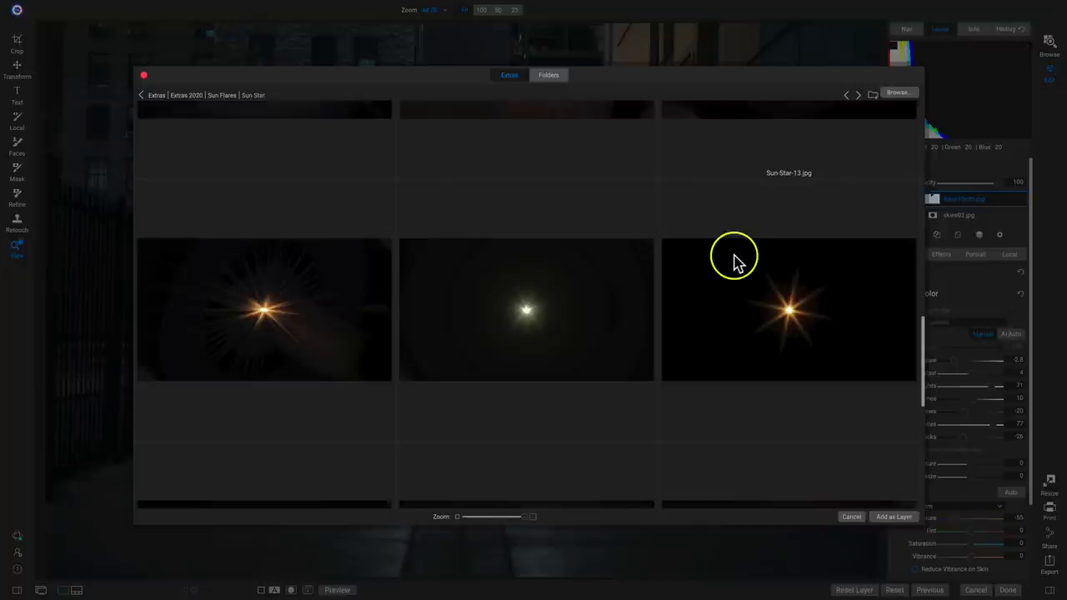
scroll(733, 260, down, 6)
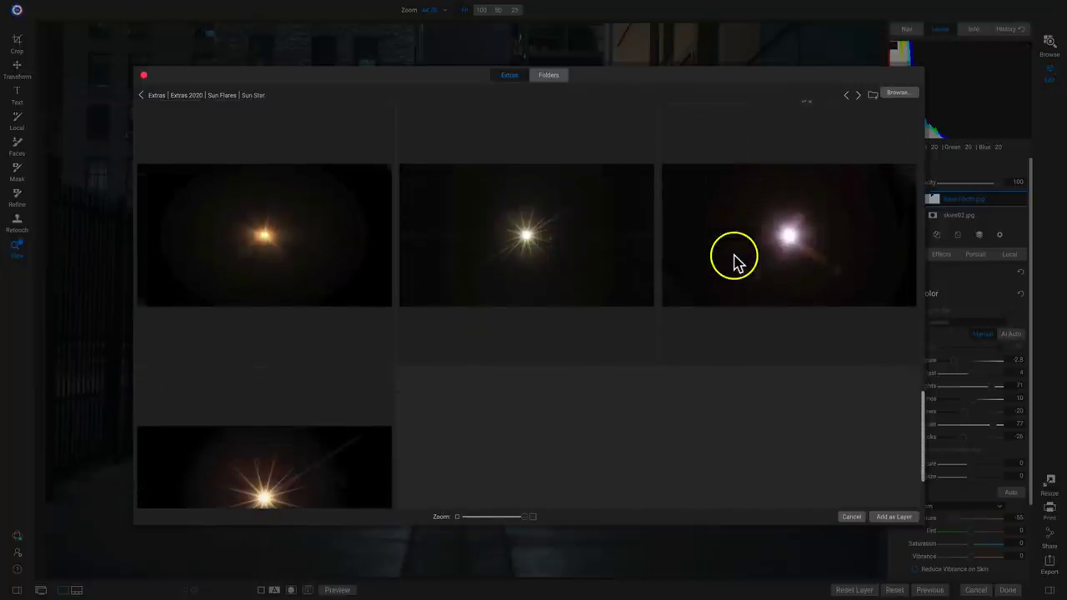
click(525, 247)
click(525, 247)
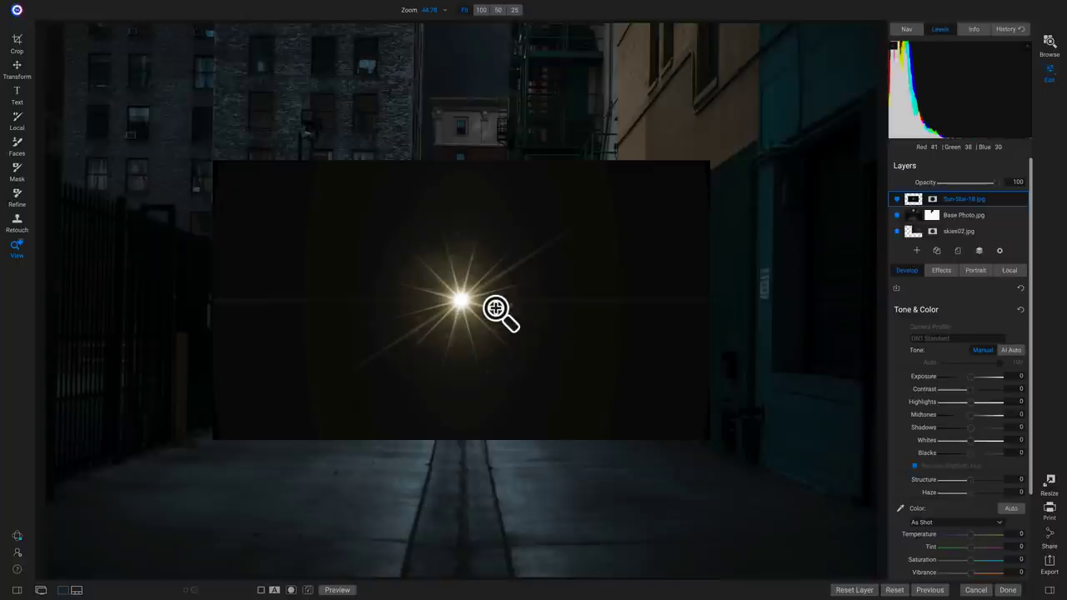
Scale the sun star layer to 45, place it over the left streetlamp, opacity 100
key(v)
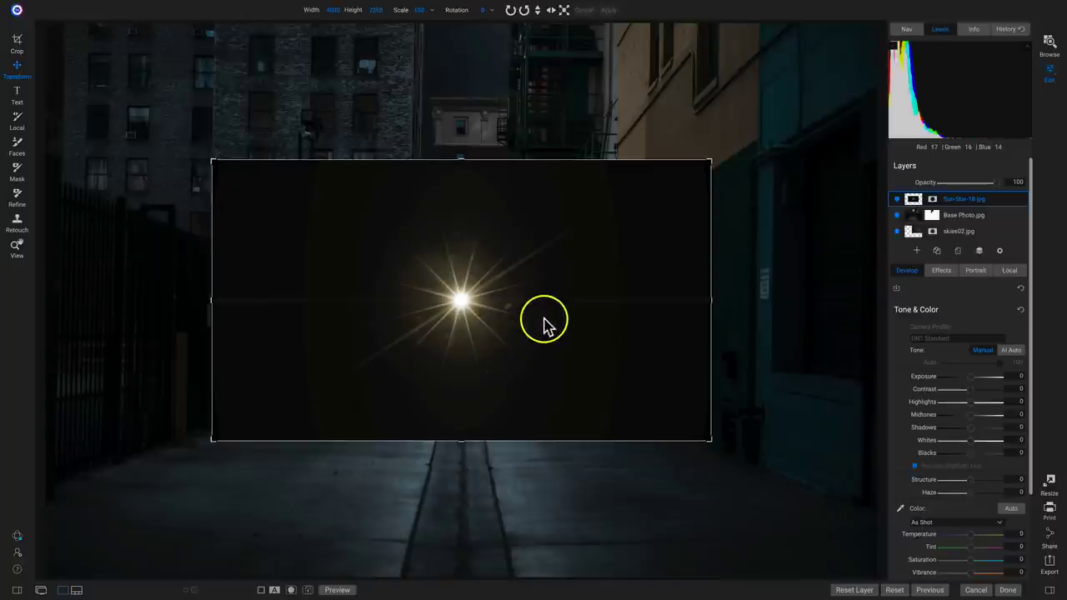
drag(548, 342, 528, 315)
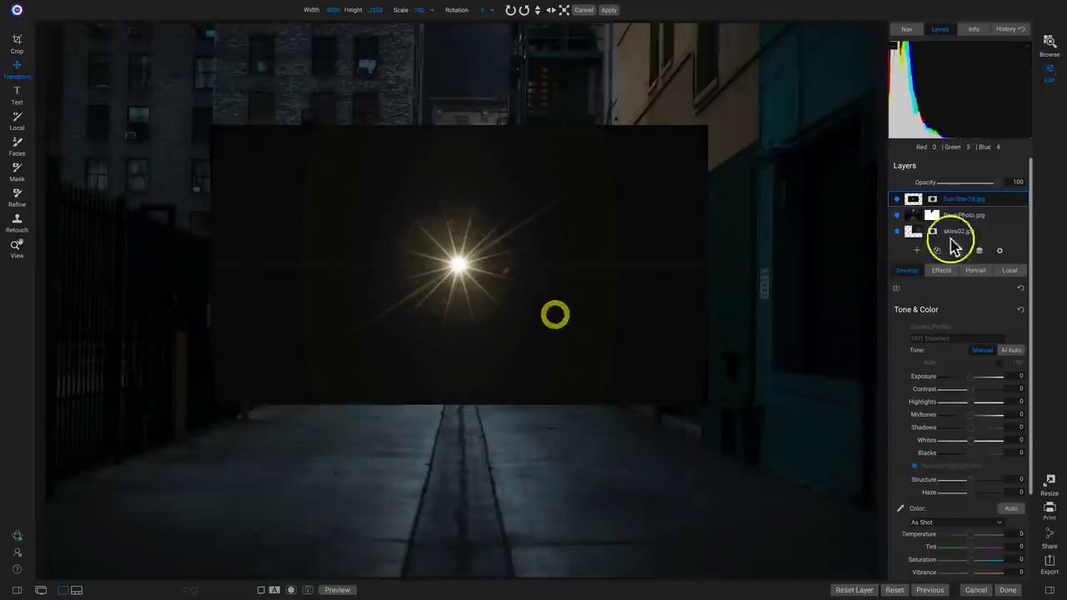
drag(996, 190, 965, 191)
drag(401, 22, 369, 35)
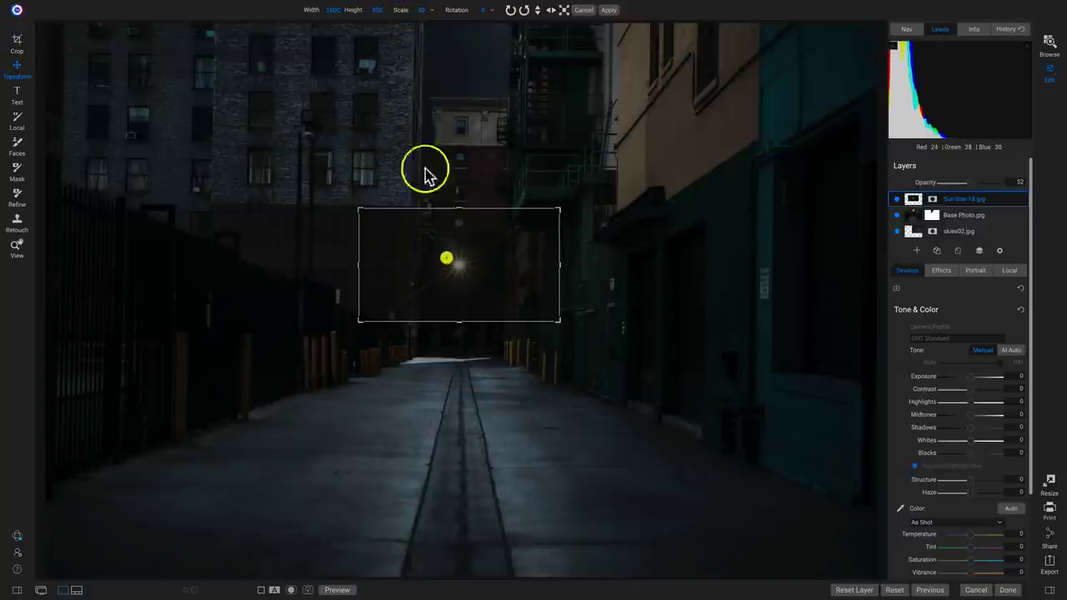
drag(458, 269, 306, 112)
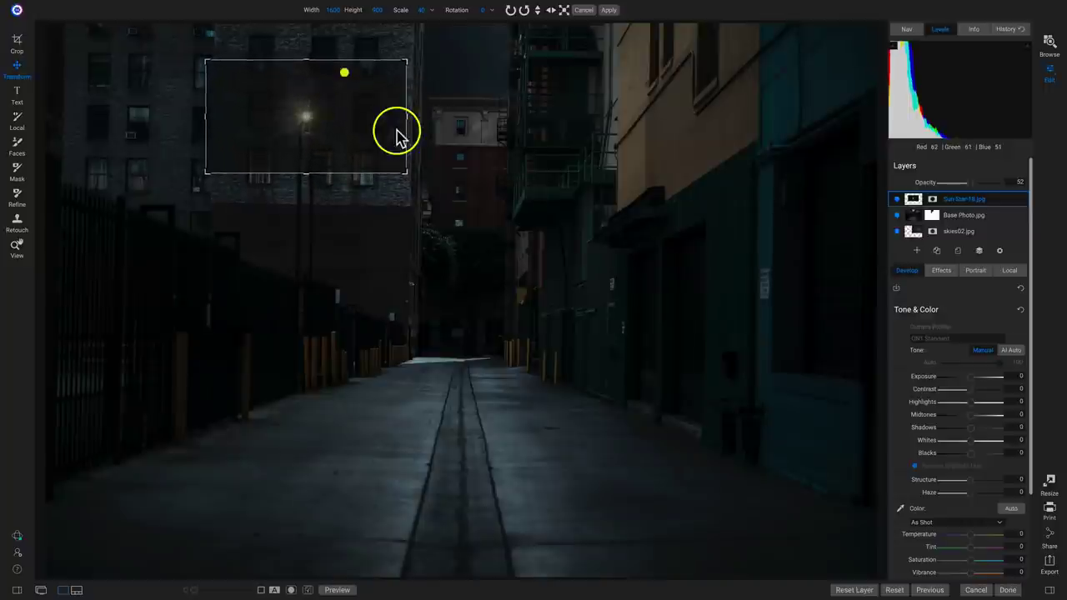
click(407, 12)
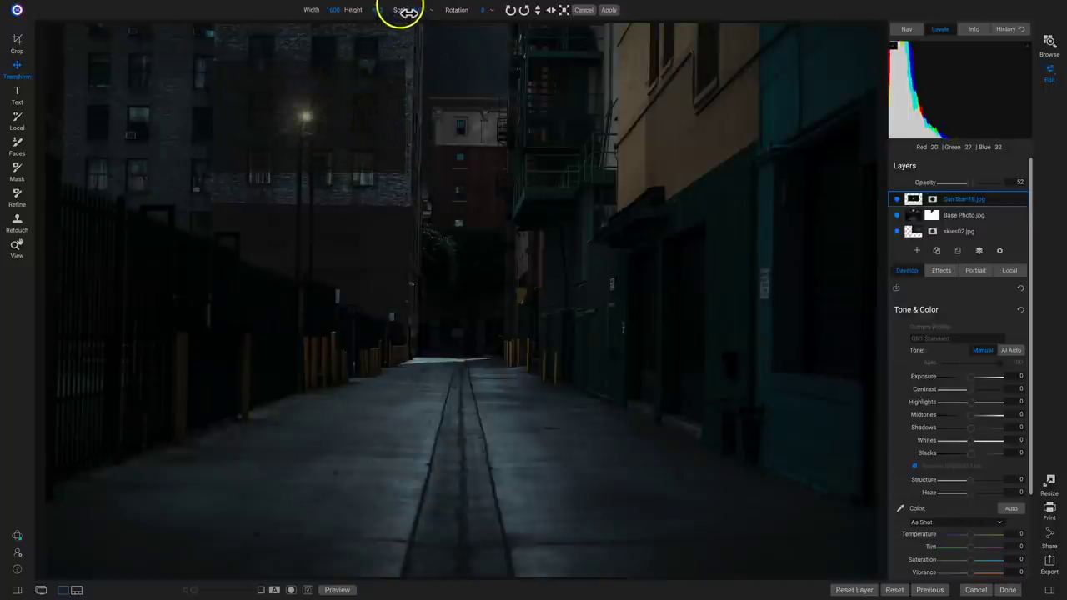
drag(404, 14, 405, 14)
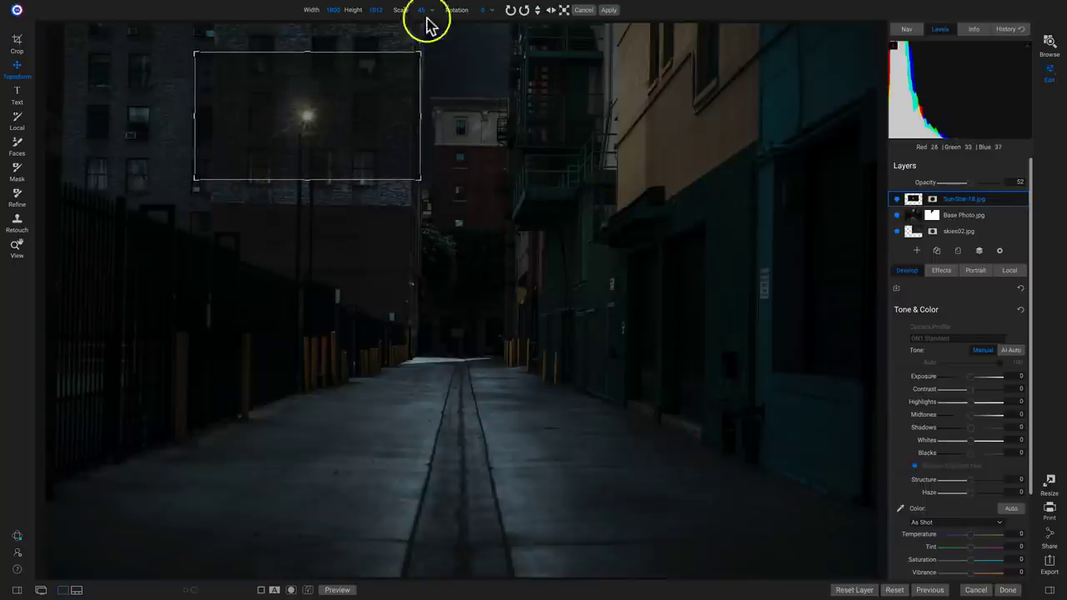
drag(960, 184, 1046, 187)
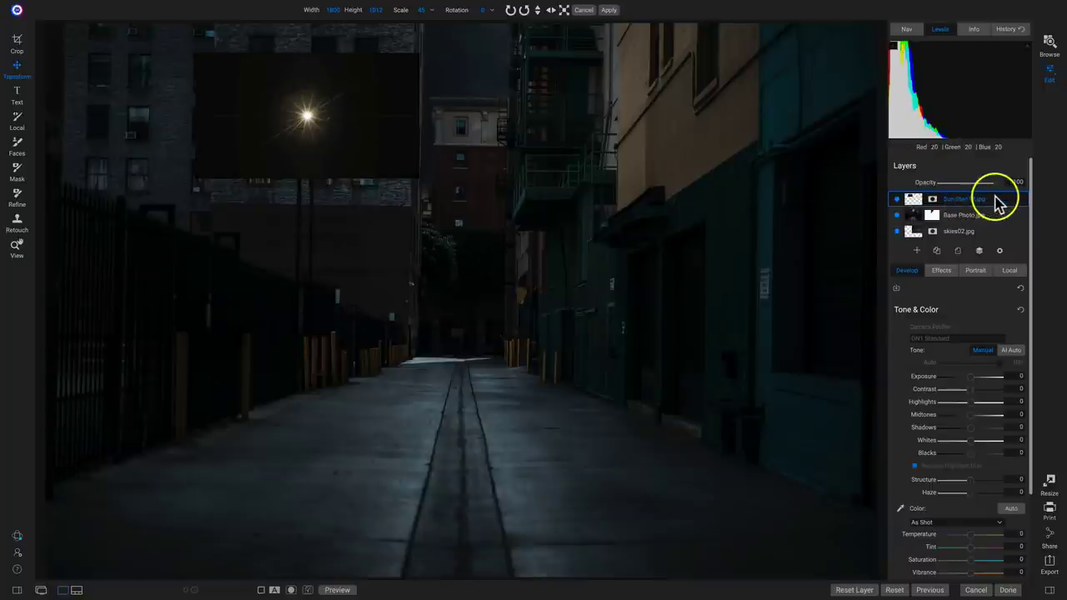
Set the Sun-Star-18.jpg layer's blend mode to Lighten
click(1000, 251)
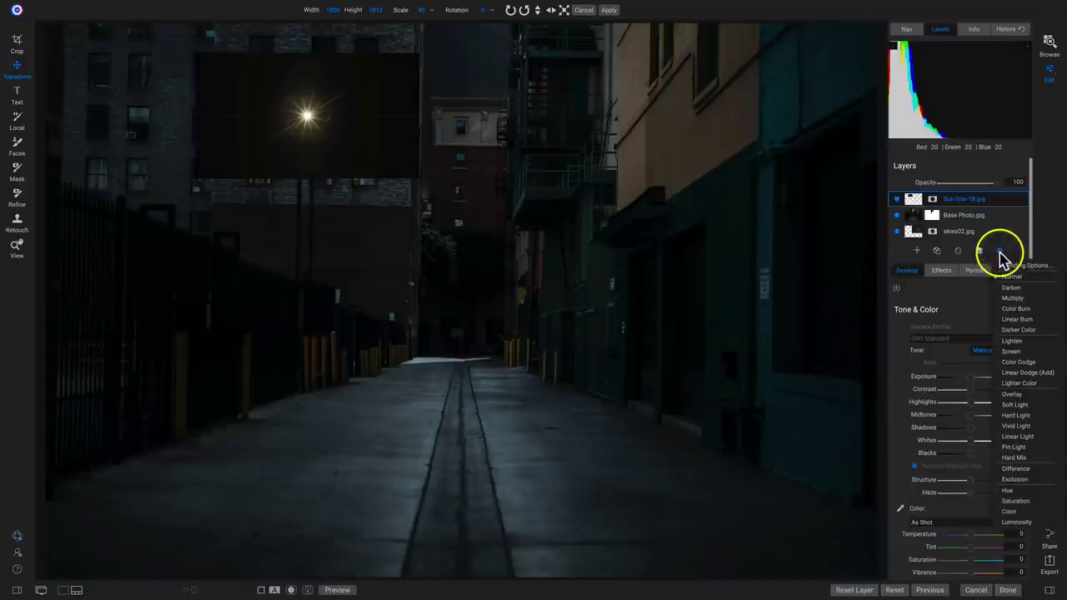
click(1029, 343)
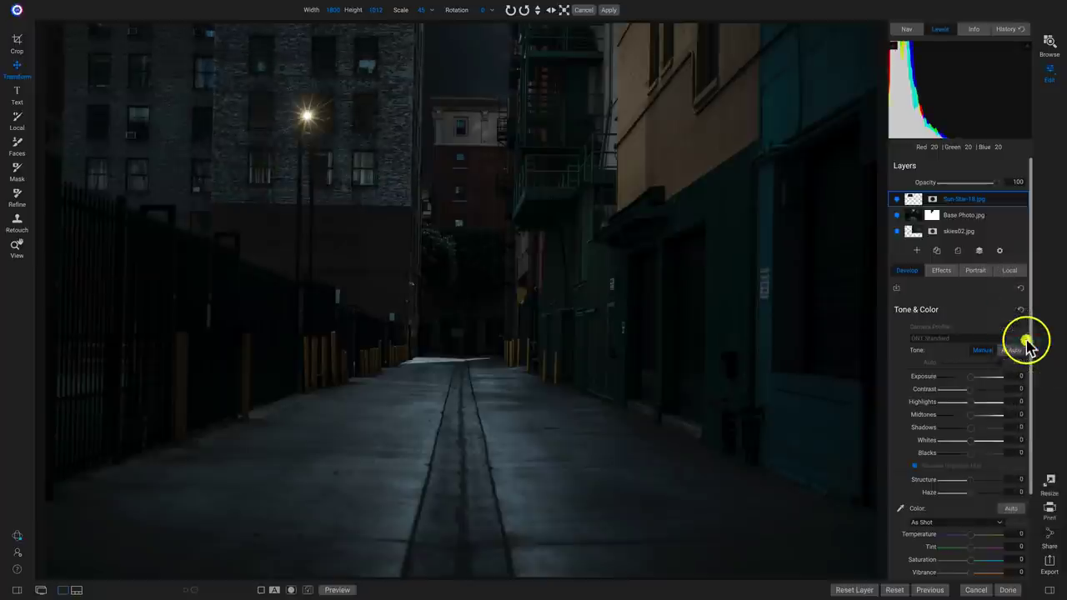
double_click(969, 202)
key(Return)
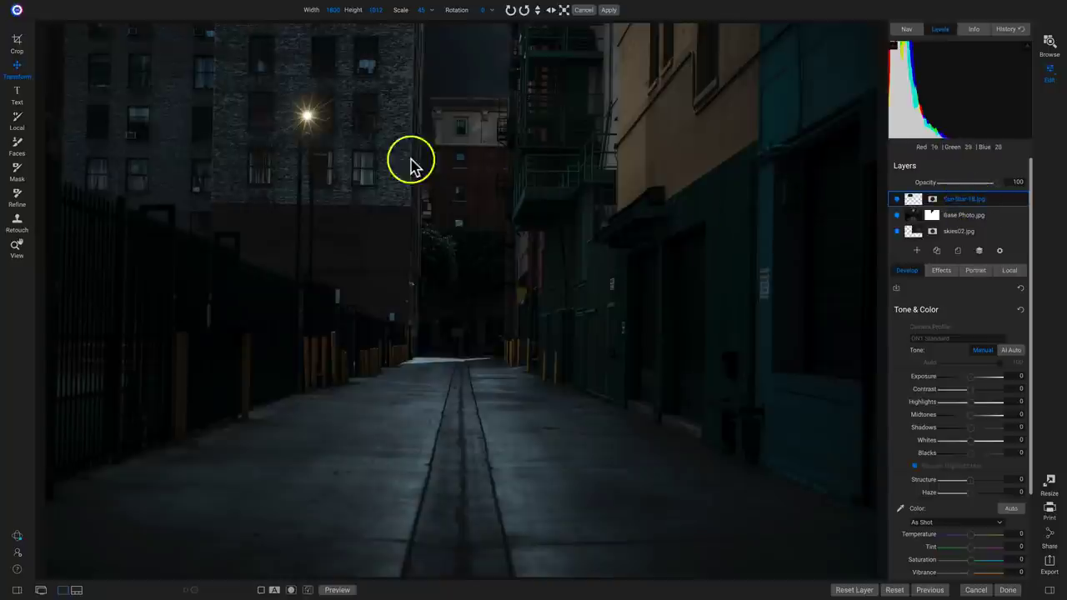
Zoom in to check the glowing streetlamp, then back out to the whole alley
key(z)
click(316, 112)
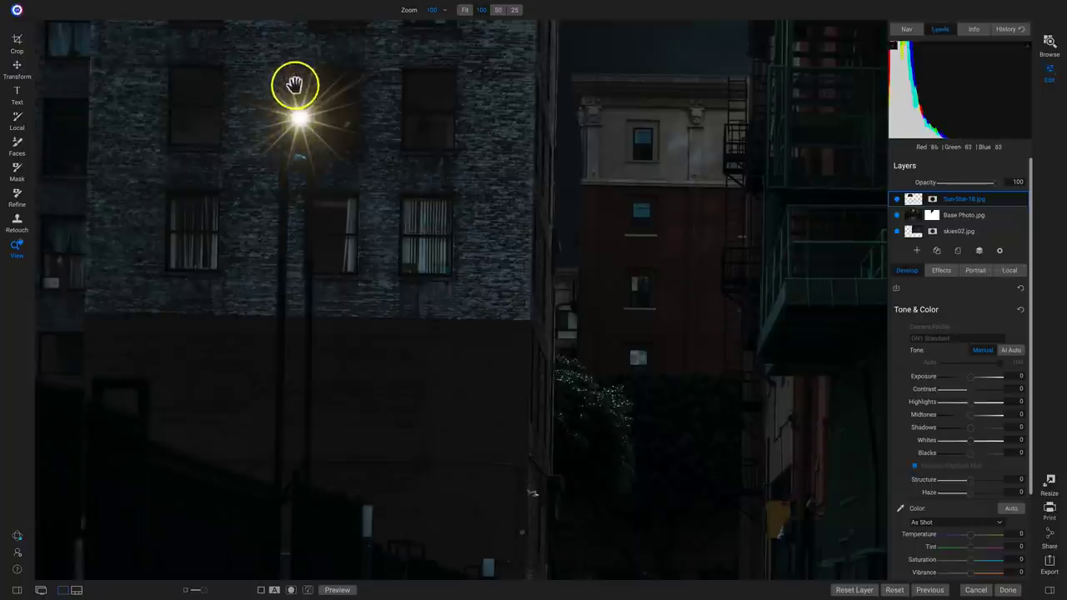
click(322, 113)
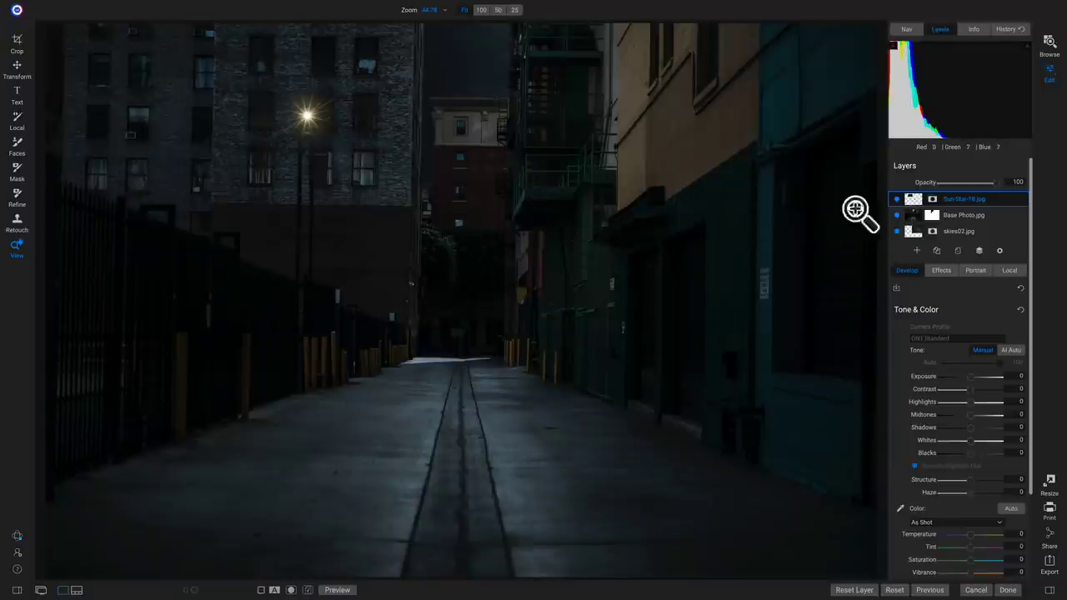
double_click(950, 204)
click(930, 202)
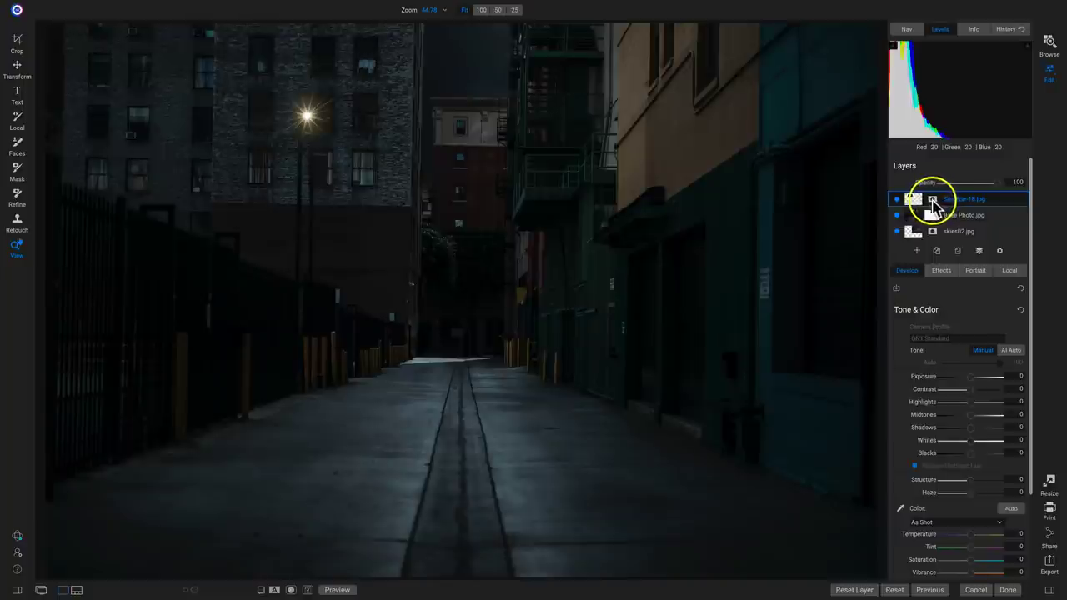
Open the sun star layer's mask settings and switch the mask to Lumen
click(932, 201)
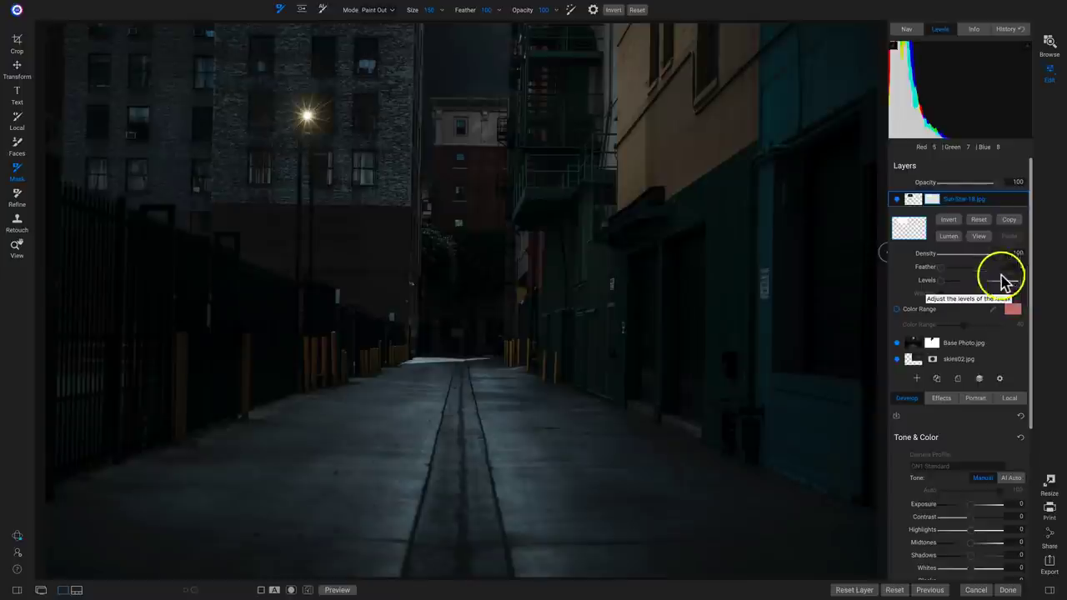
text(Blue Blur)
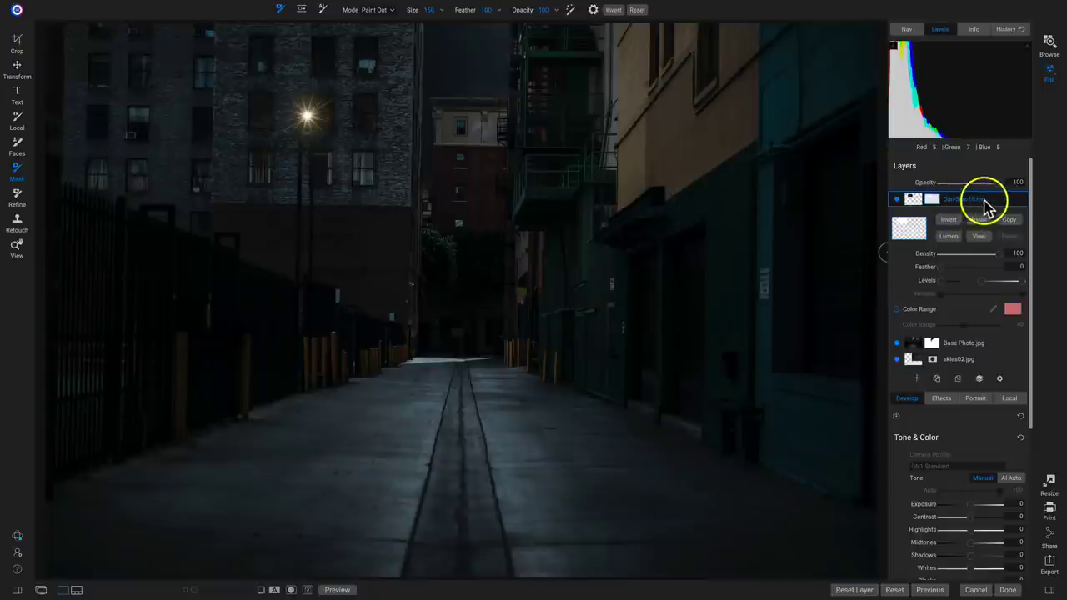
click(948, 236)
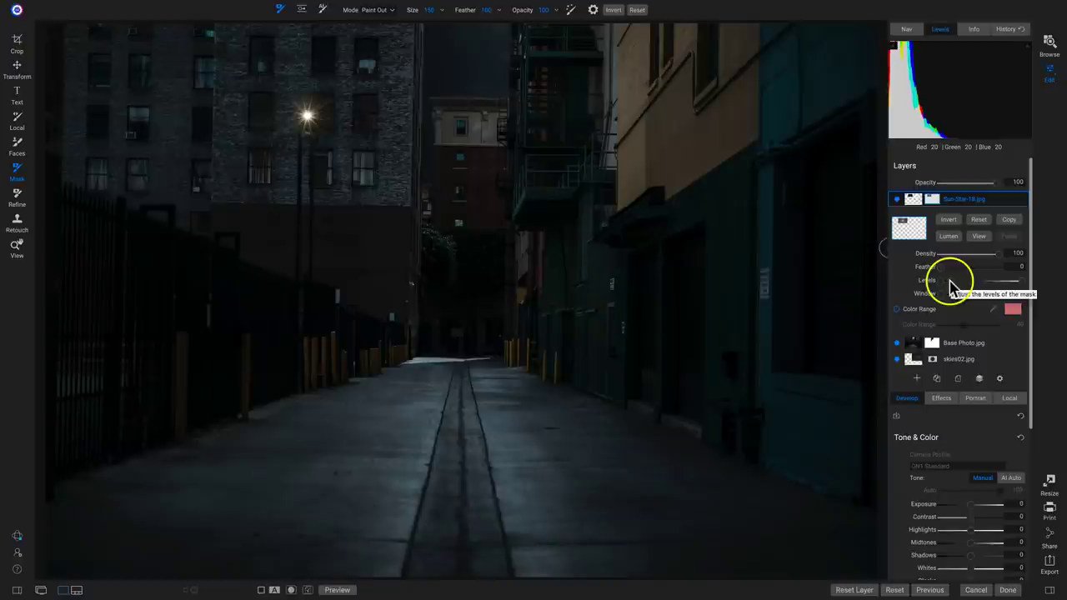
Add a Glow filter to the sun star layer with Amount 7, toggling it to compare
click(941, 399)
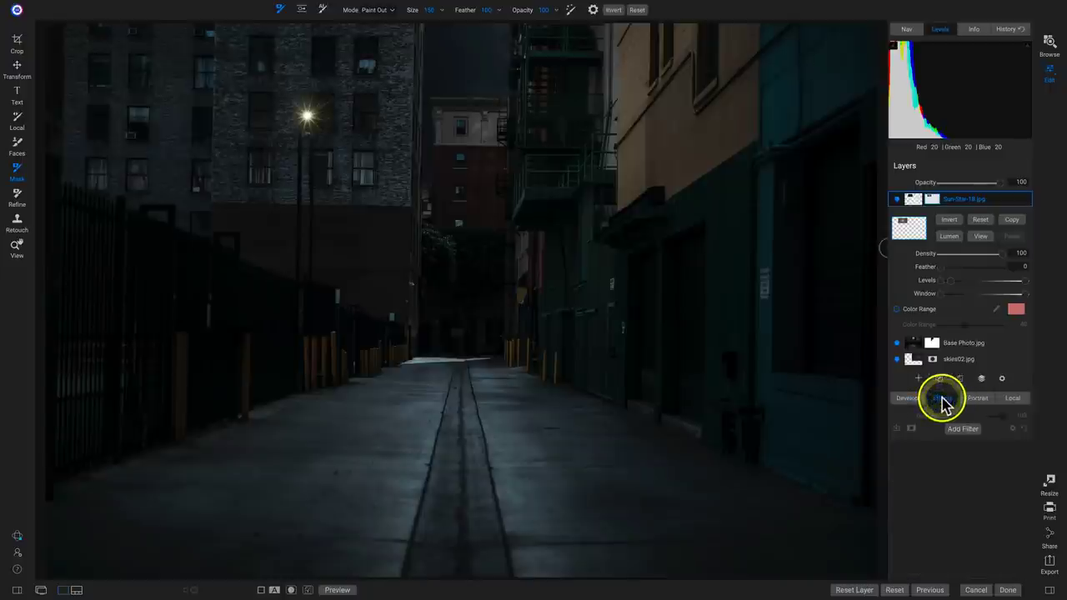
click(962, 430)
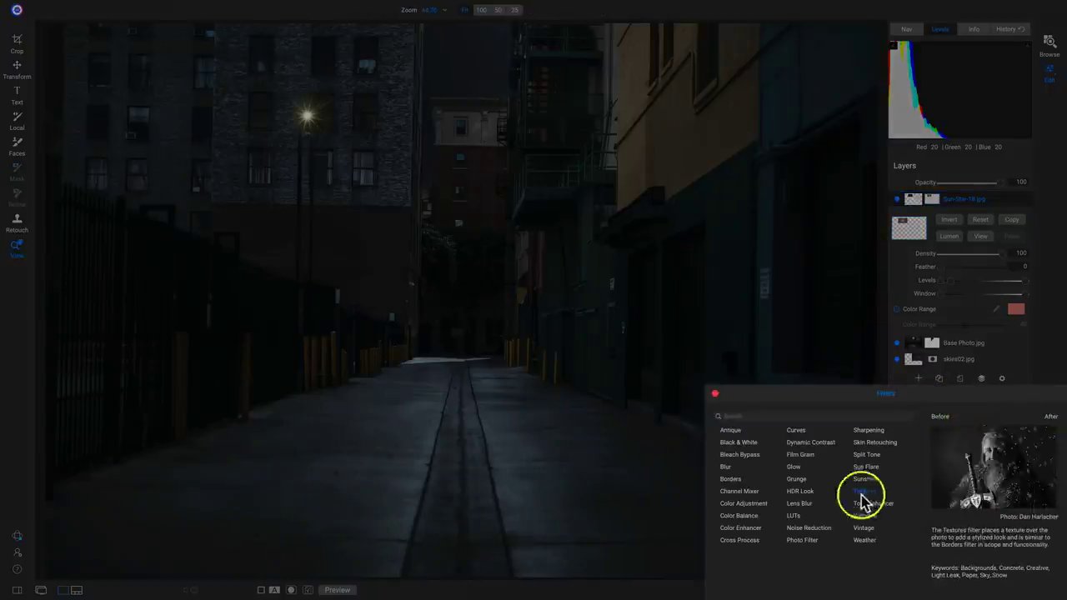
click(794, 468)
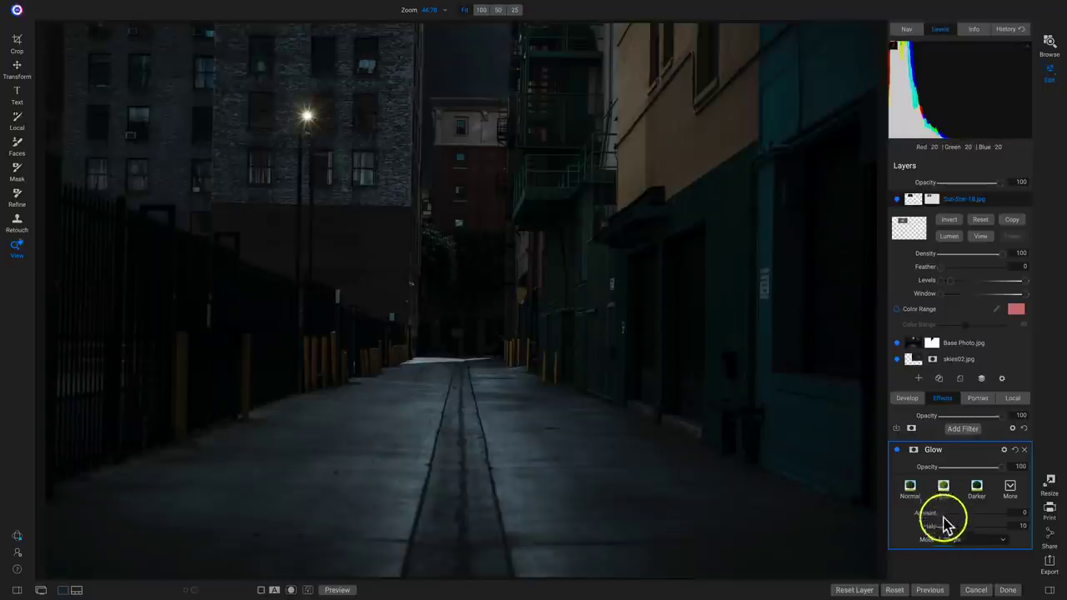
mouse_move(963, 528)
mouse_down()
mouse_move(1048, 528)
mouse_move(959, 536)
mouse_move(1003, 538)
mouse_move(959, 523)
mouse_up()
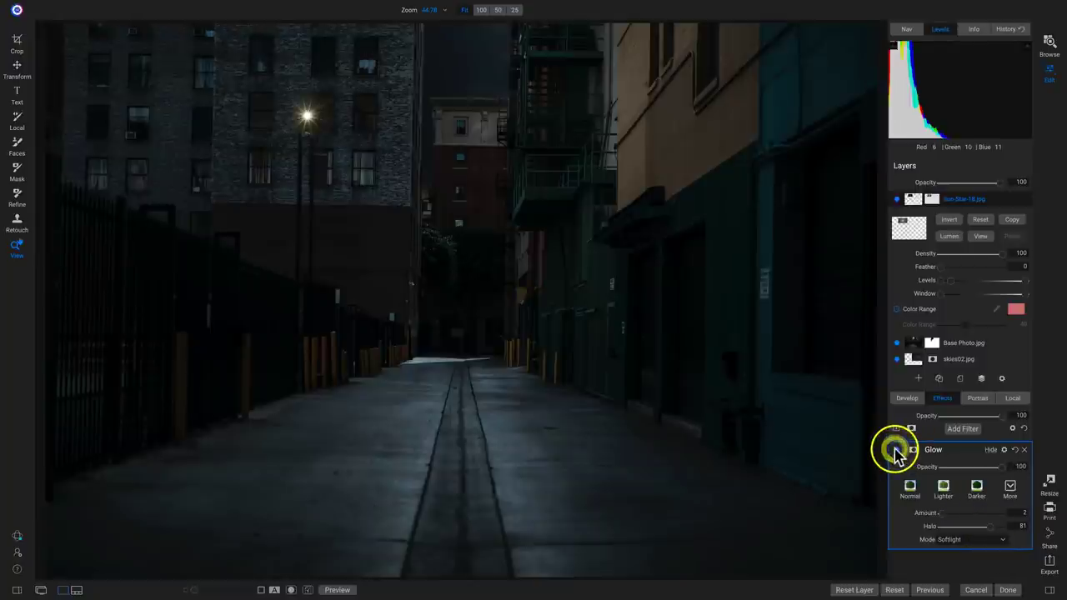
drag(953, 516, 945, 512)
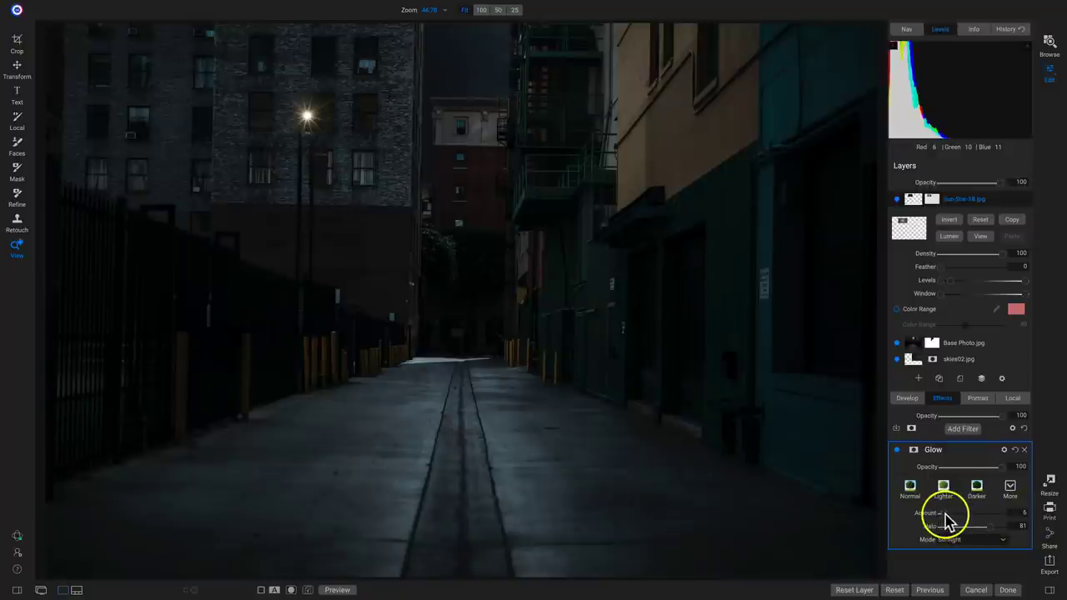
click(896, 450)
click(896, 450)
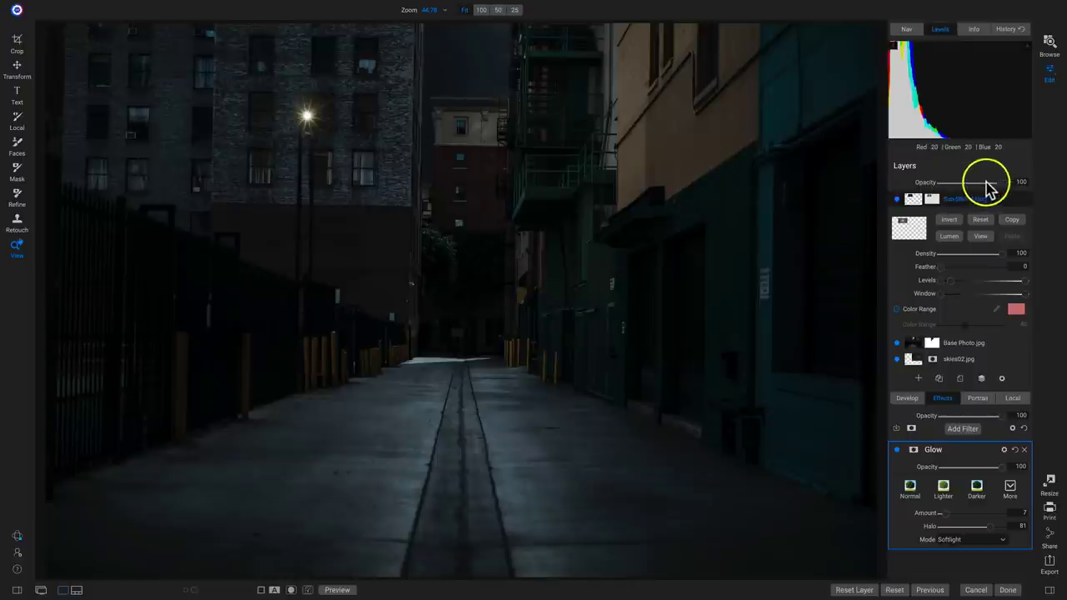
Fade Sun-Star-18.jpg to 58 opacity and zoom in and out to inspect the lamp
drag(999, 182, 975, 183)
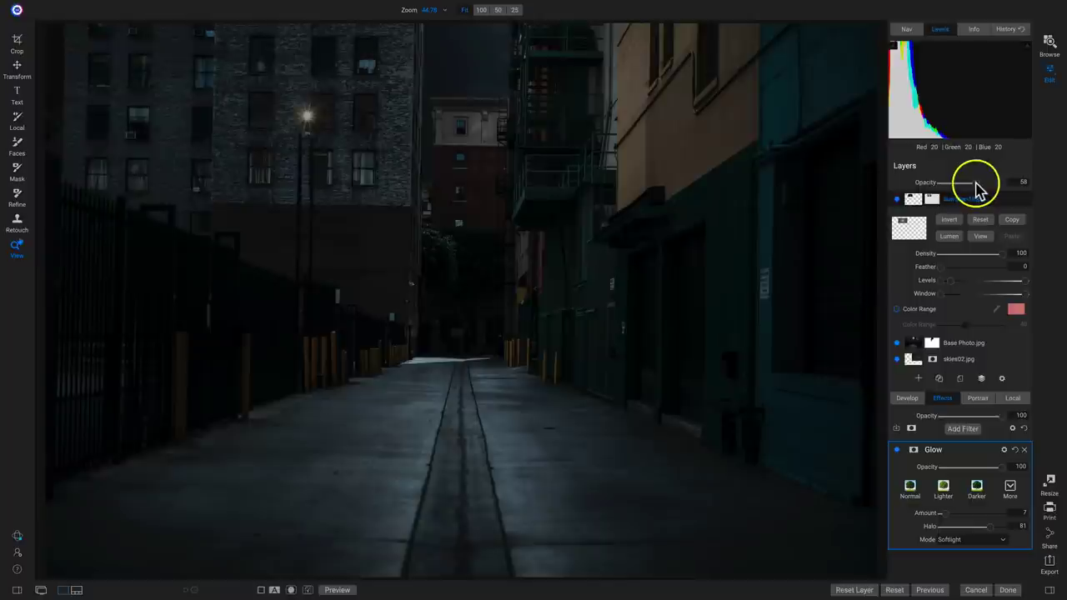
click(310, 122)
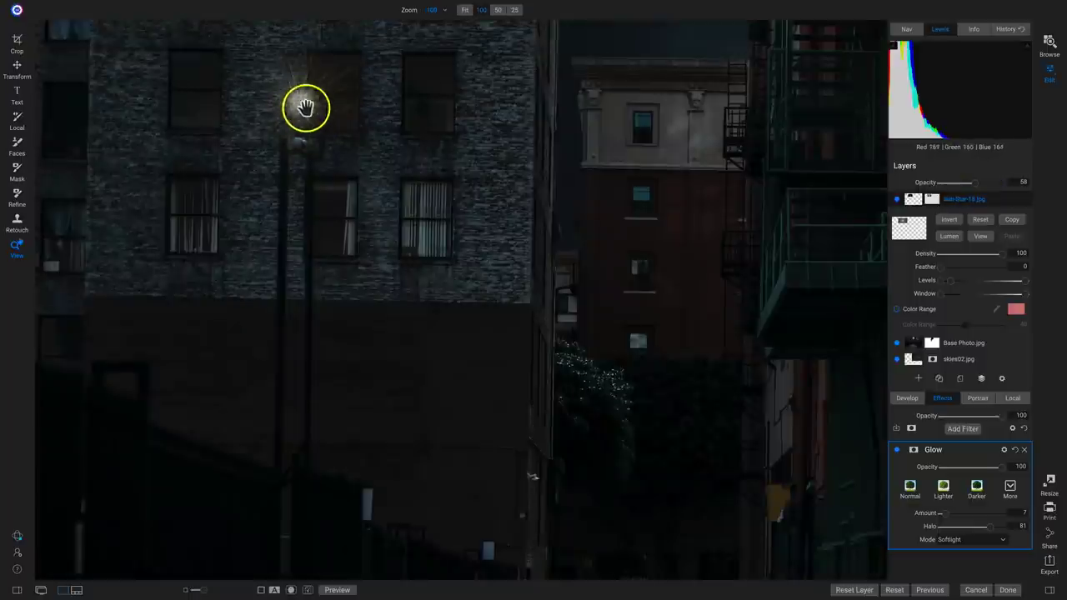
click(297, 100)
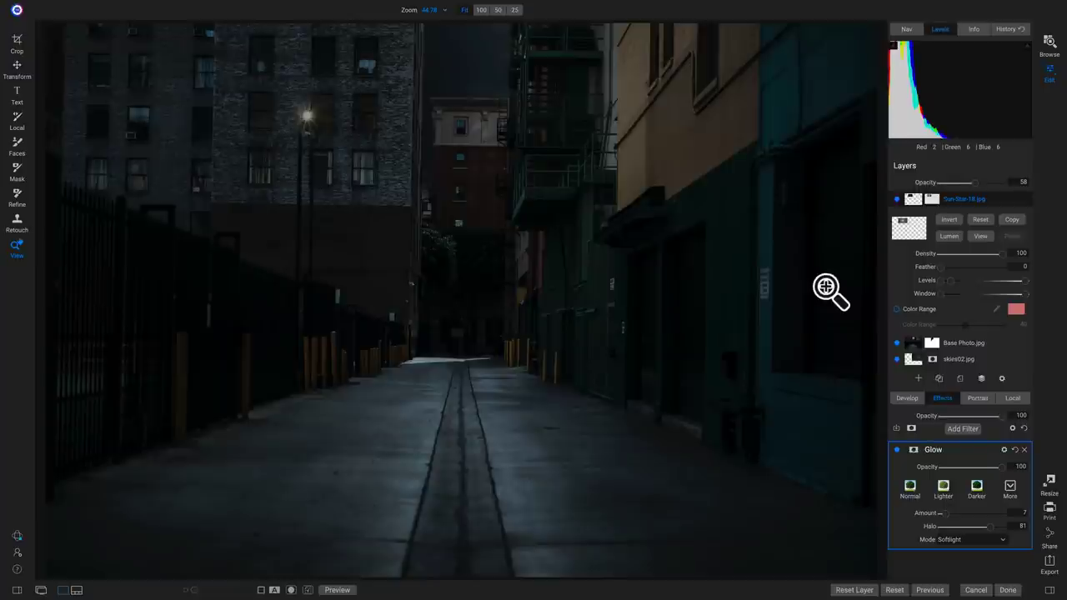
click(310, 115)
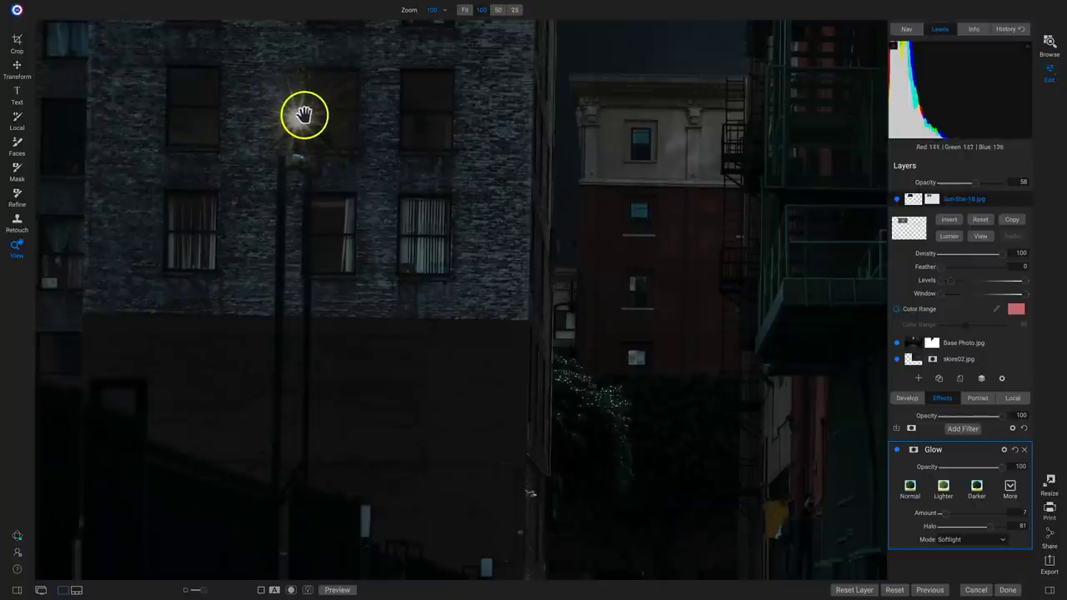
click(304, 114)
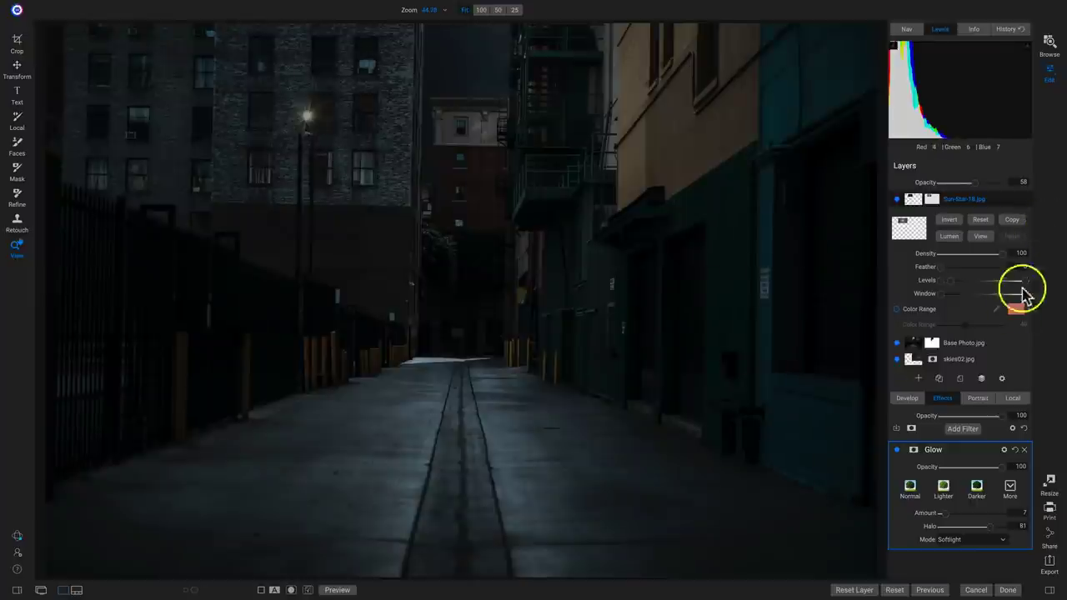
Create a local adjustment named 'light for star' using a Lighten preset
click(1012, 399)
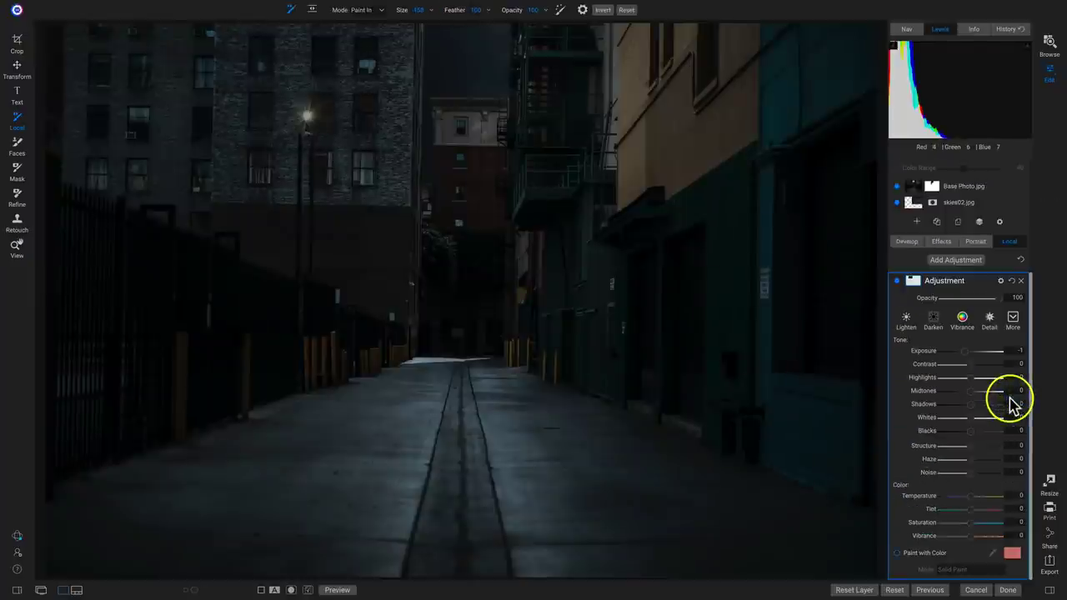
double_click(944, 280)
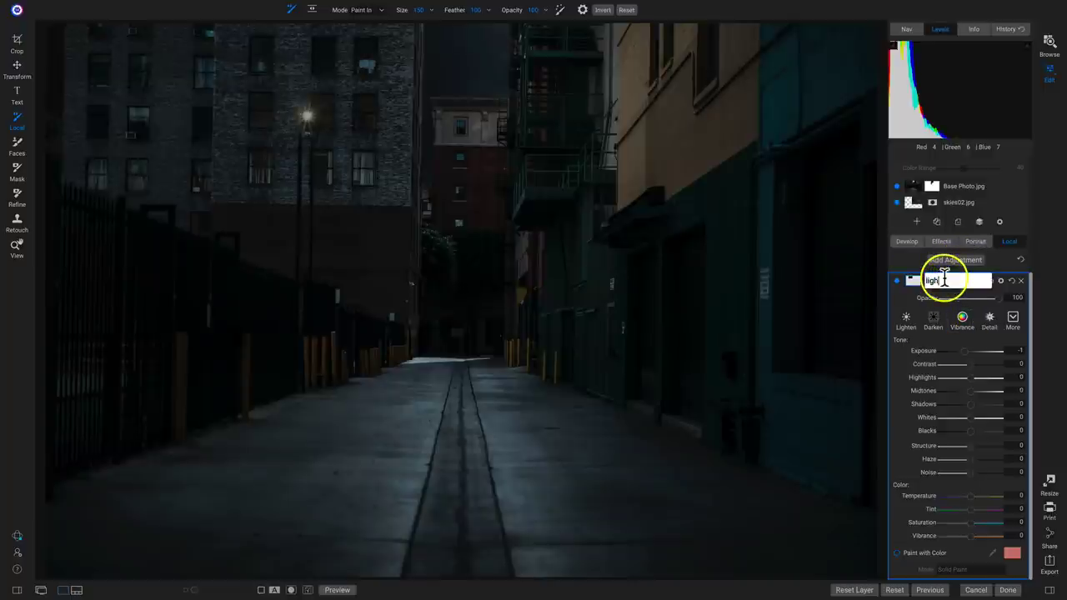
text(light for start)
key(Return)
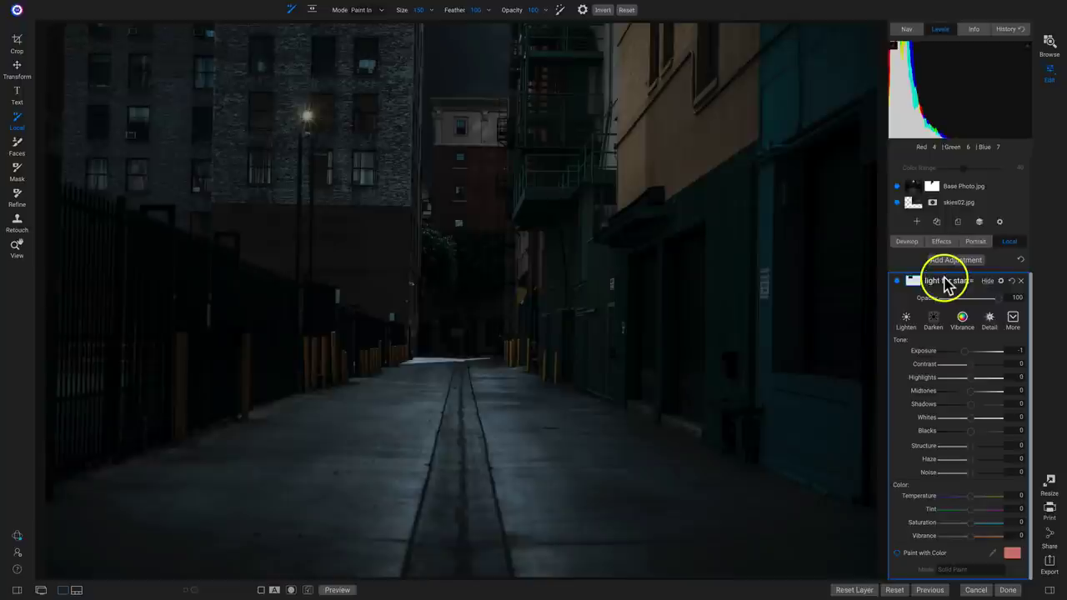
double_click(944, 280)
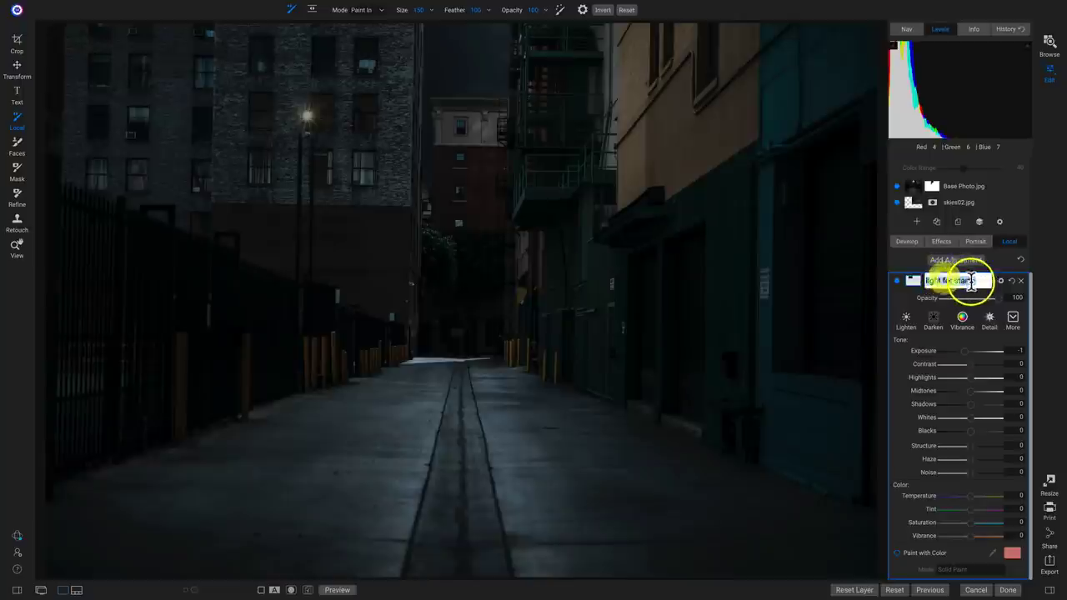
key(Return)
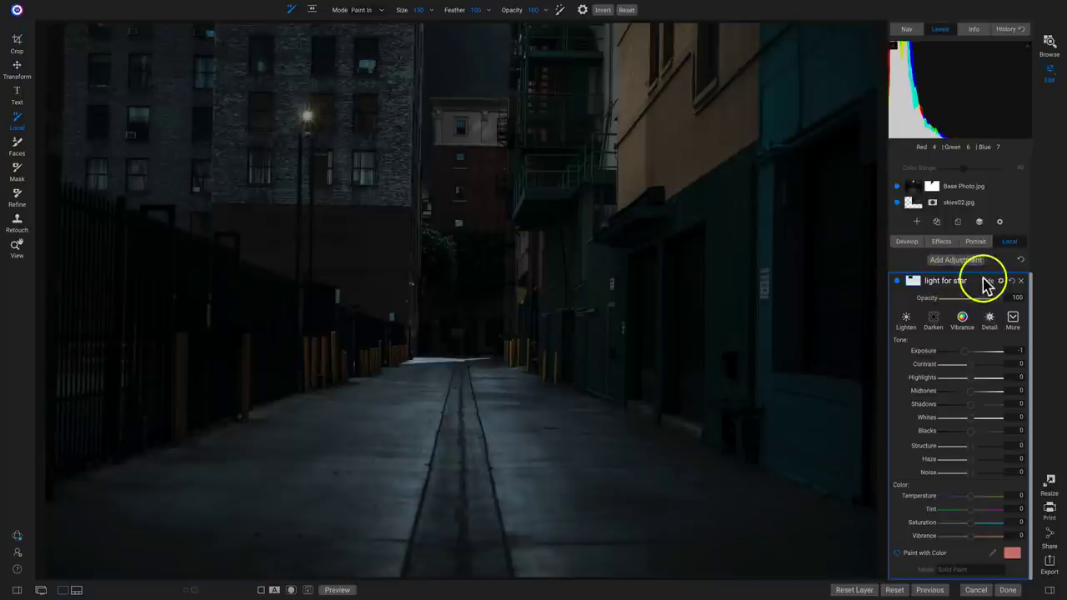
click(1013, 319)
click(988, 381)
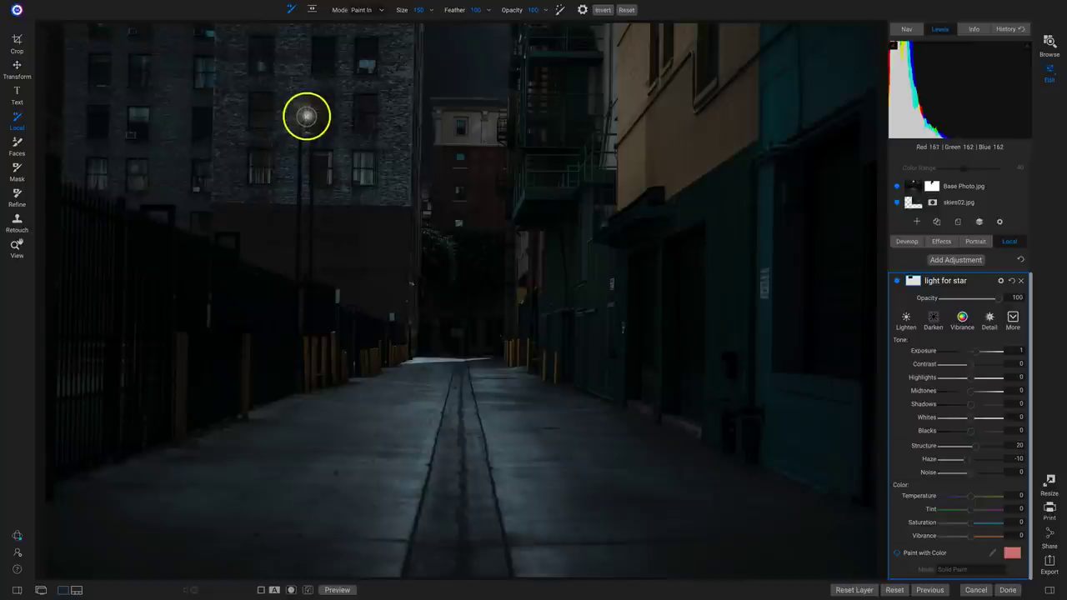
At 100% zoom, paint the brightening over the streetlamp's star and compare before/after
key(z)
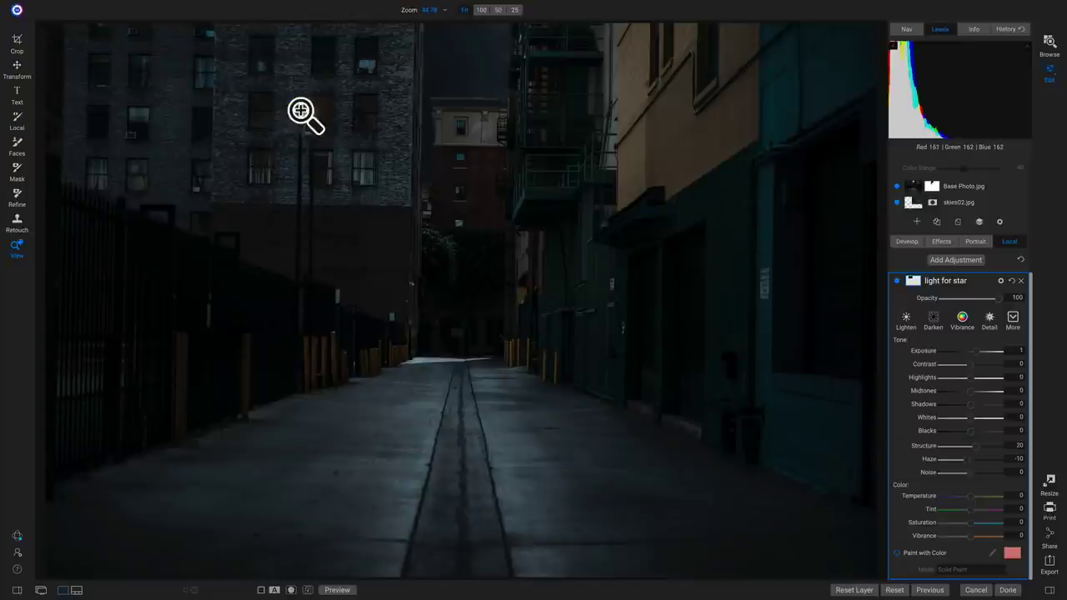
click(306, 115)
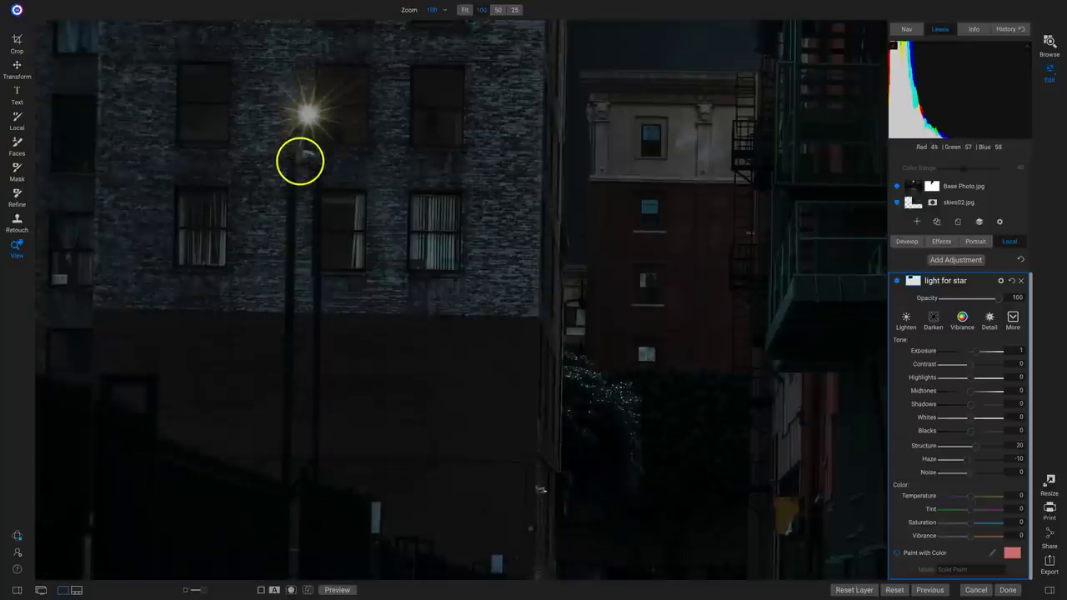
key(k)
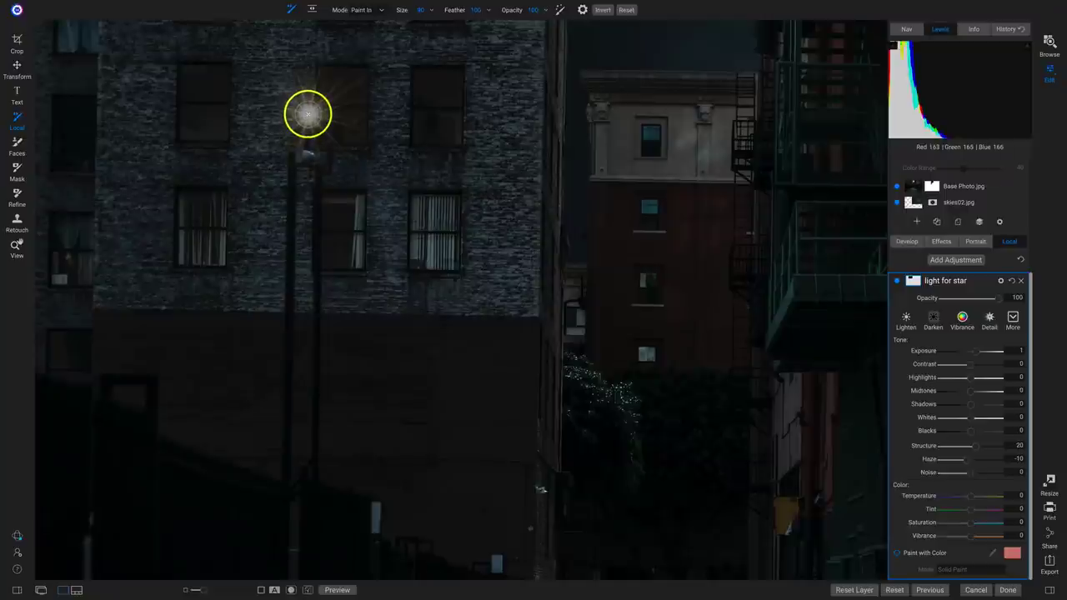
click(307, 113)
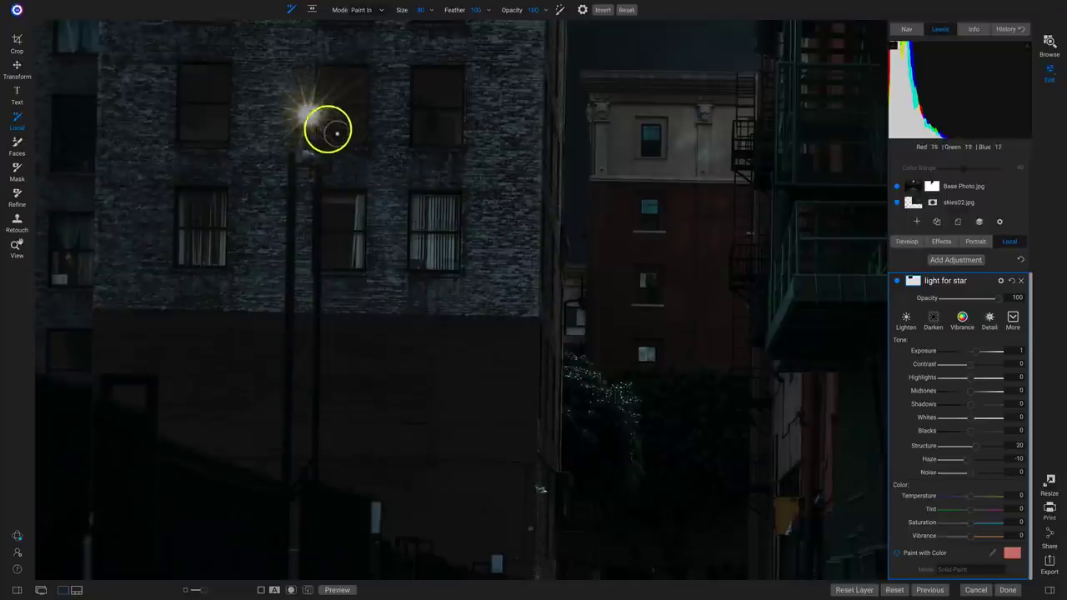
click(896, 287)
click(896, 287)
click(897, 286)
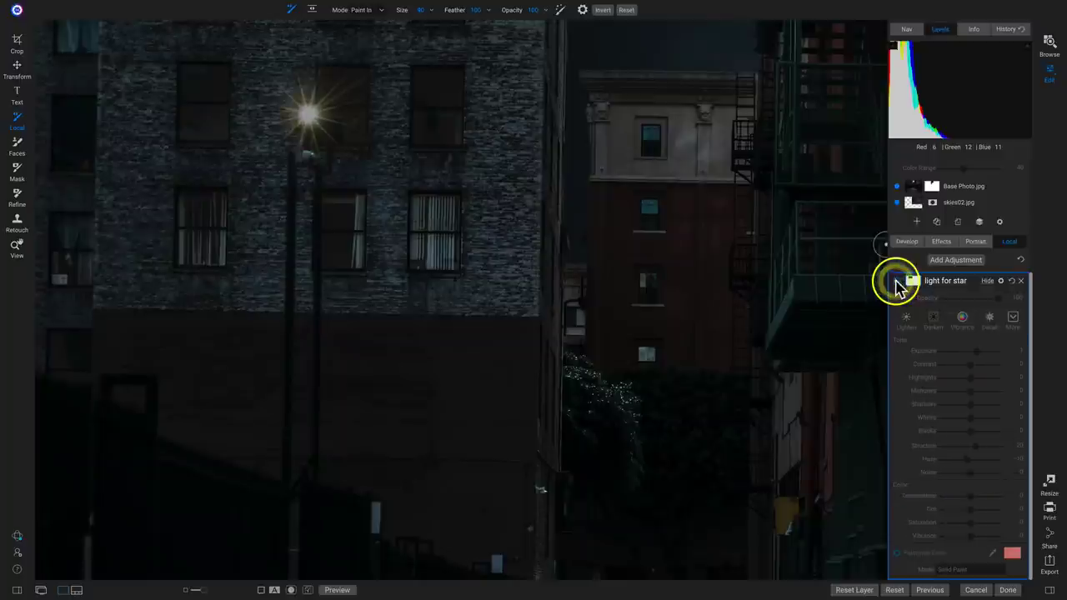
click(897, 287)
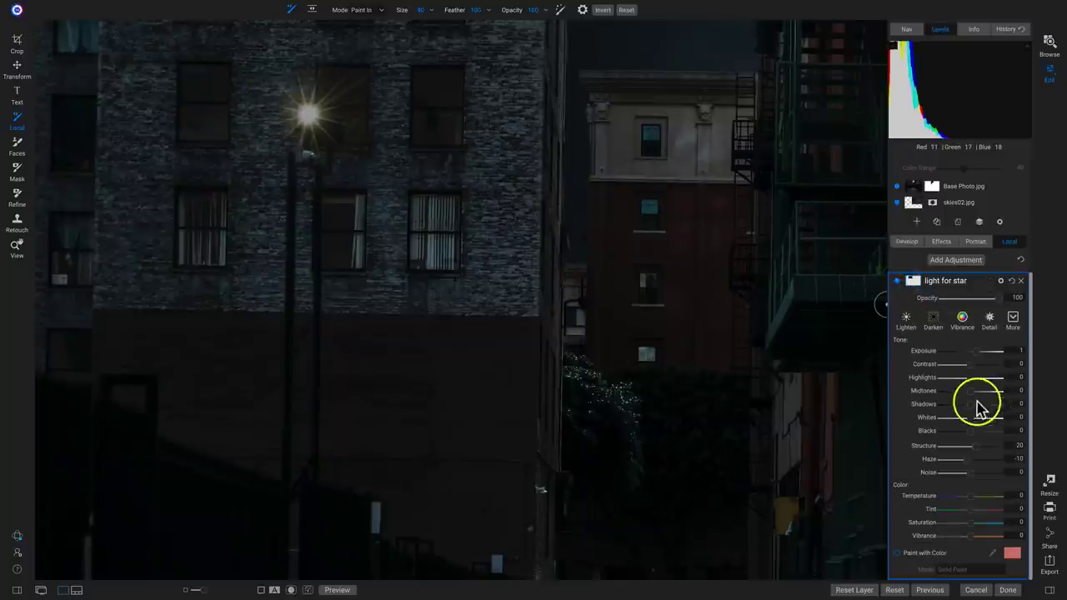
Raise the adjustment's Whites to 87, compare it on and off, then fit the photo
drag(972, 419, 999, 425)
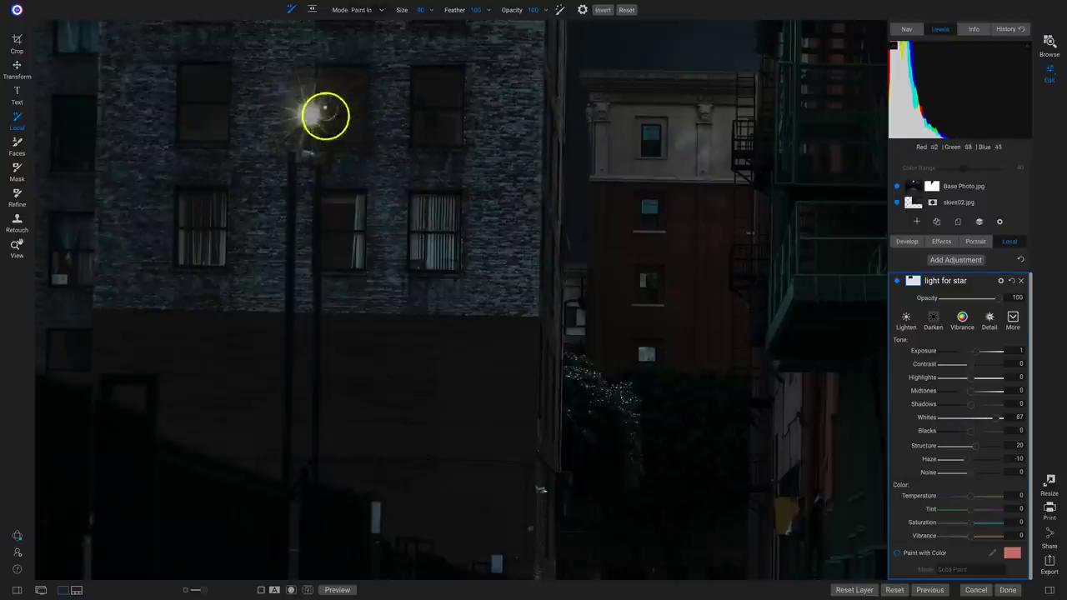
click(898, 282)
click(898, 282)
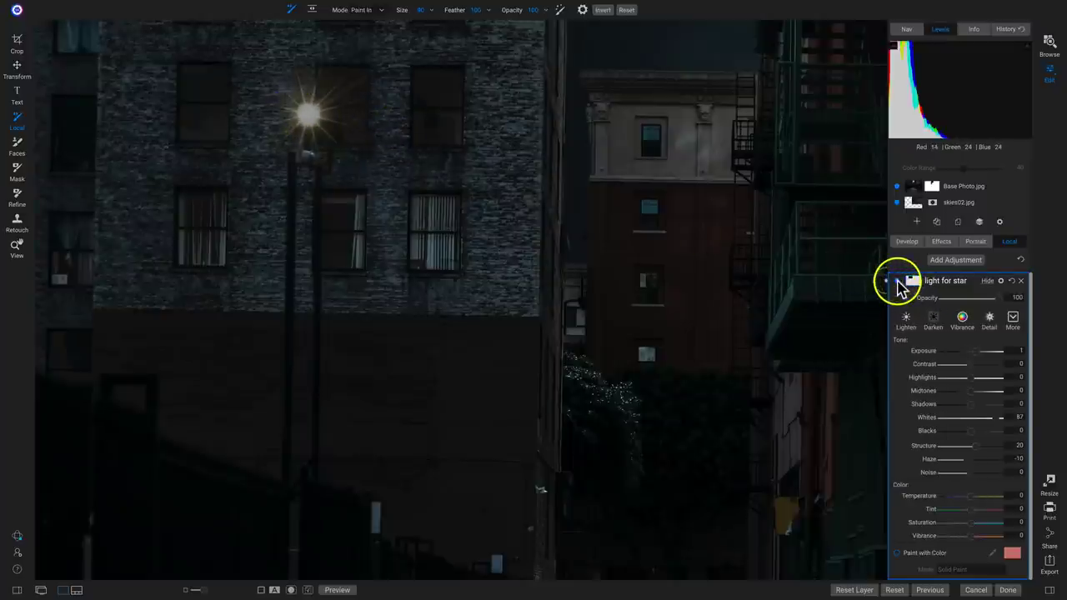
click(897, 282)
click(897, 281)
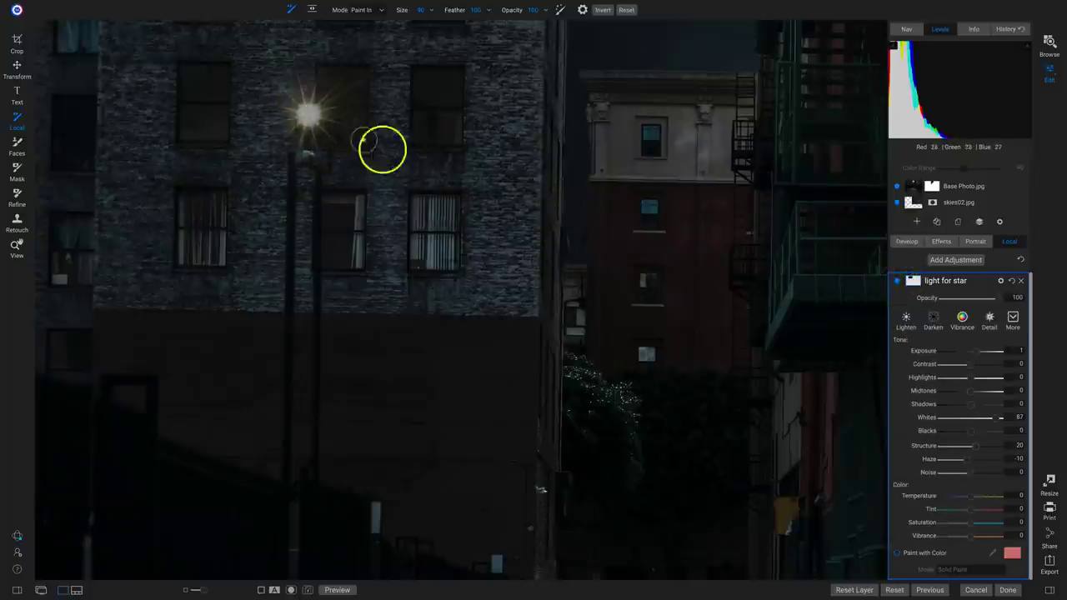
key(z)
key(ctrl+0)
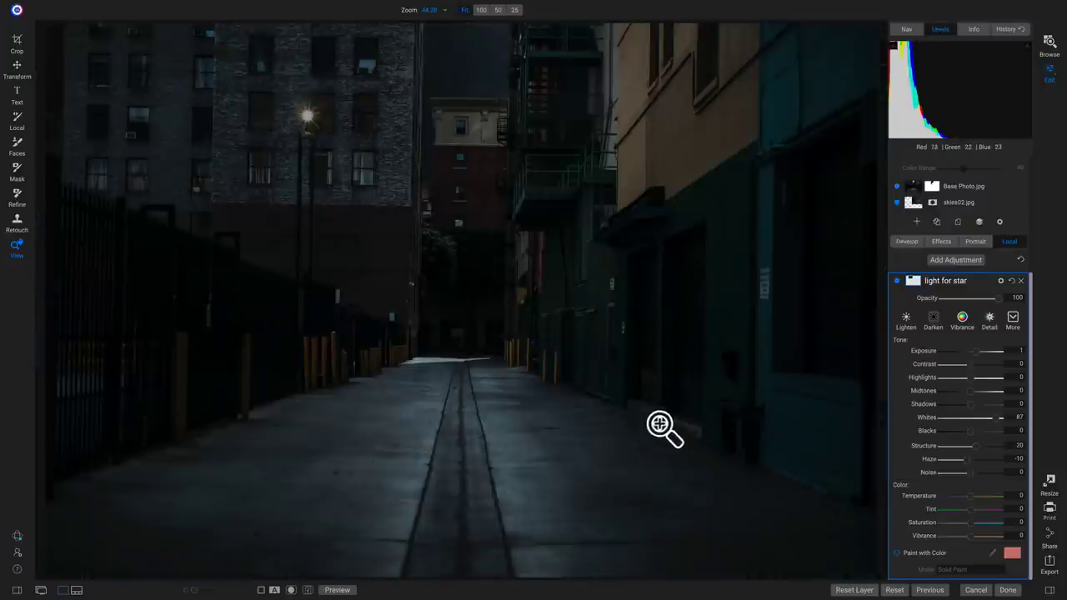
Raise Sun-Star-18.jpg's opacity to 73%, zoom to 100%, and select the Base Photo.jpg layer
scroll(1016, 392, up, 4)
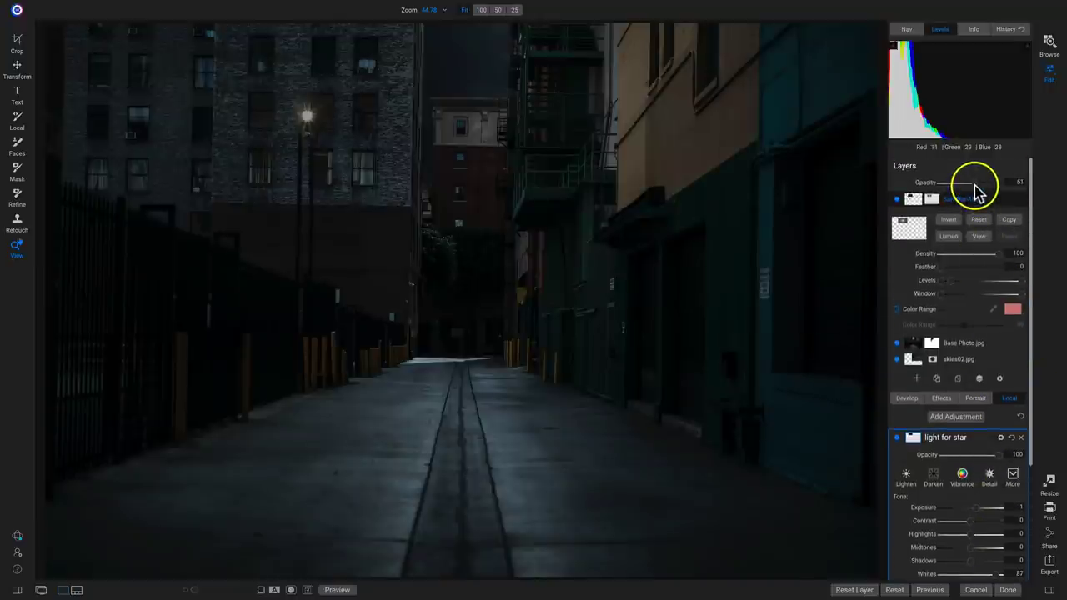
drag(976, 184, 980, 185)
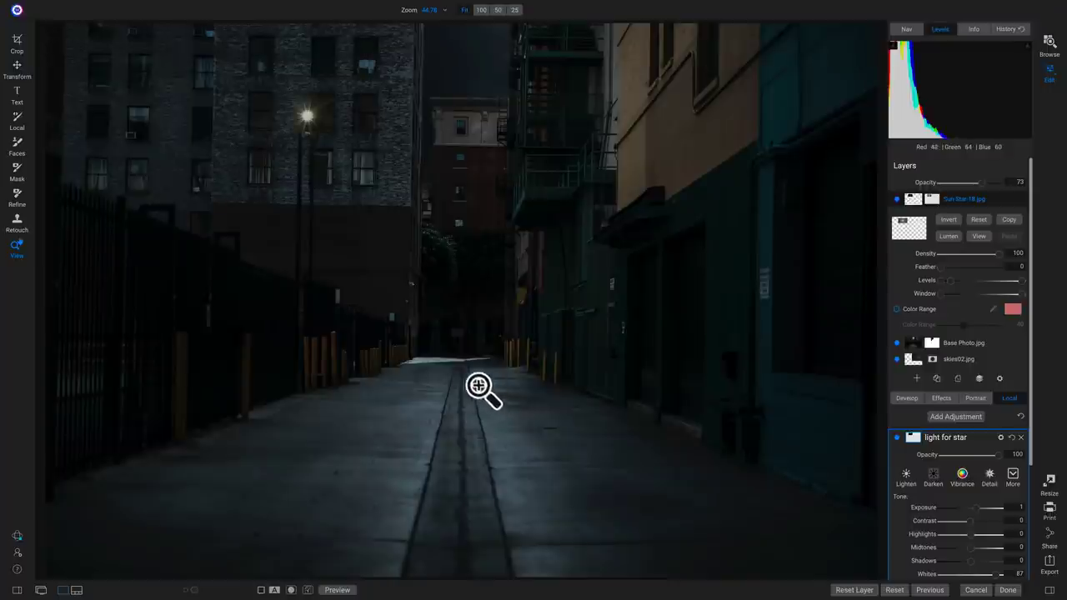
click(417, 358)
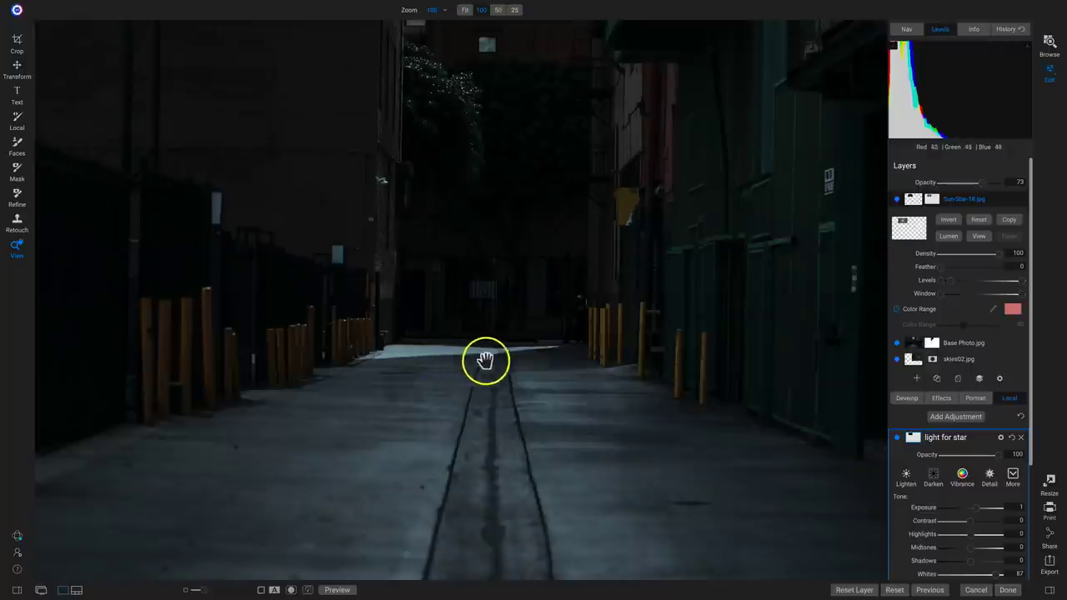
click(984, 344)
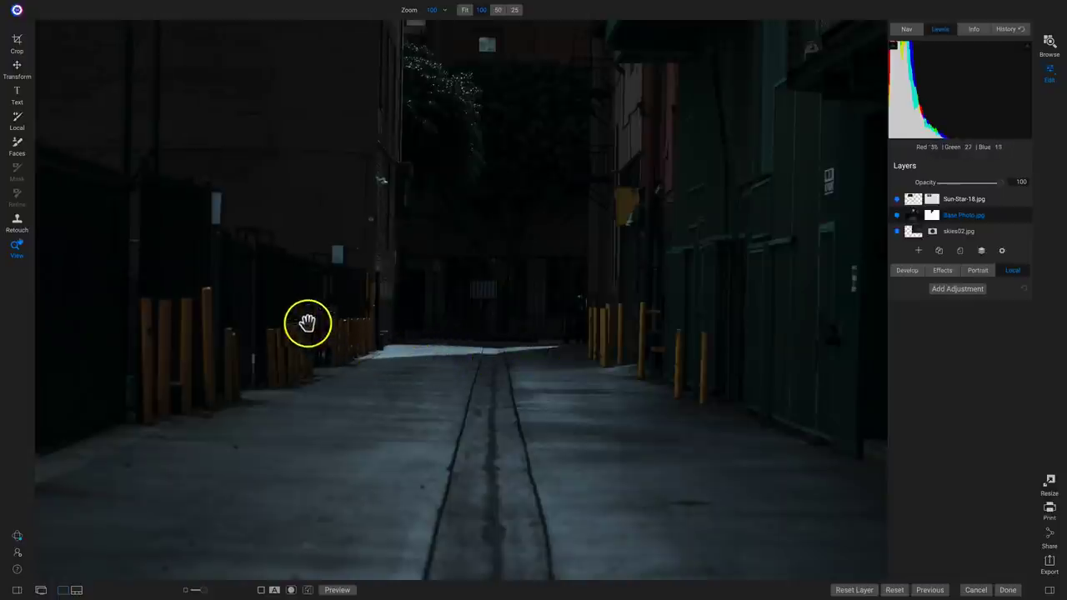
Retouch away the bright white light band across the base photo's alley floor
click(17, 223)
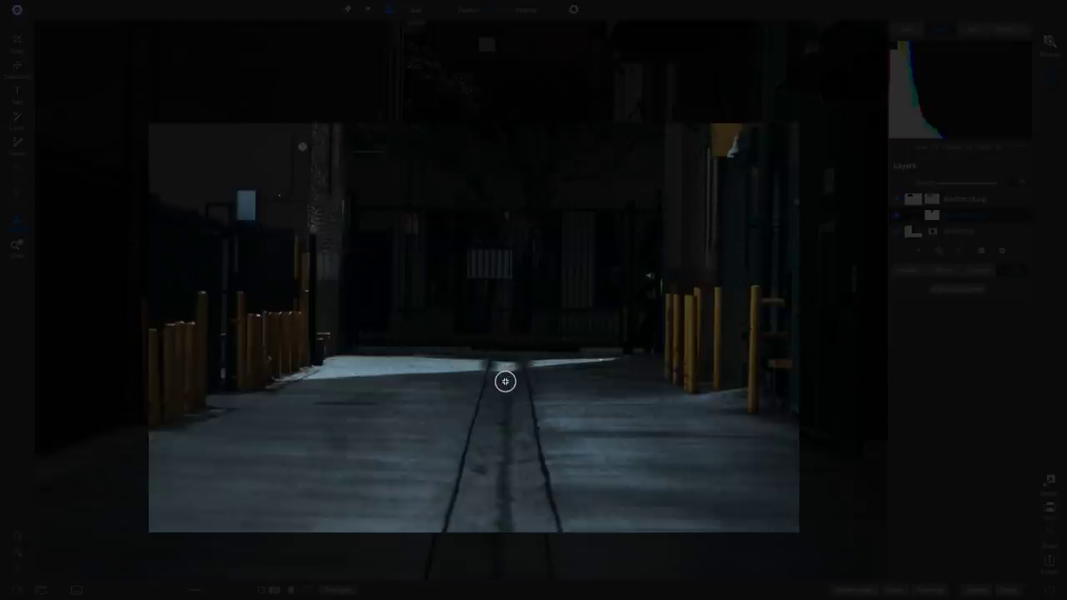
key(])
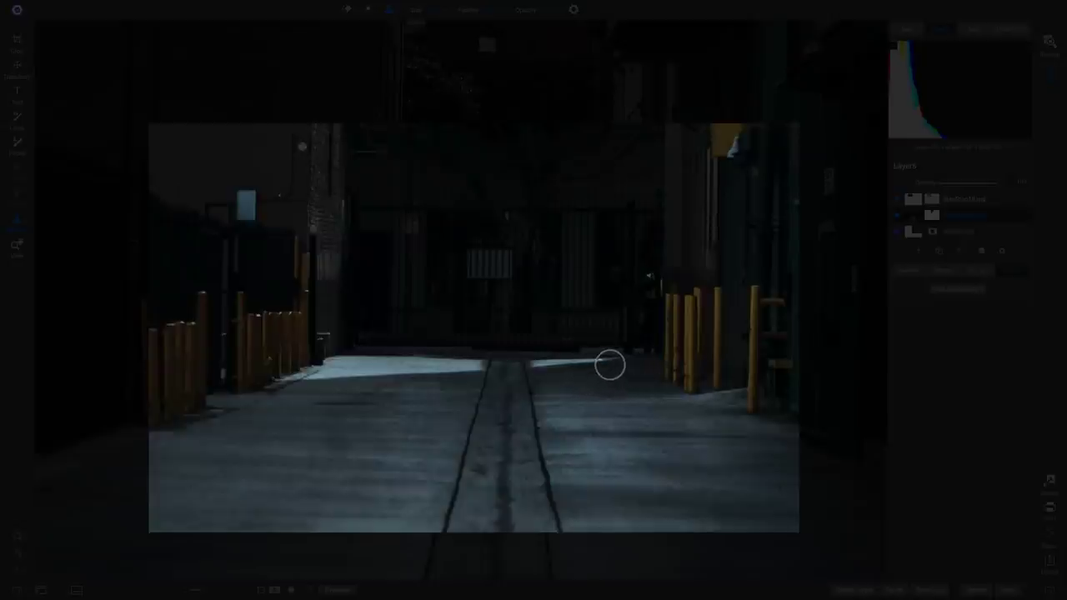
drag(611, 363, 537, 364)
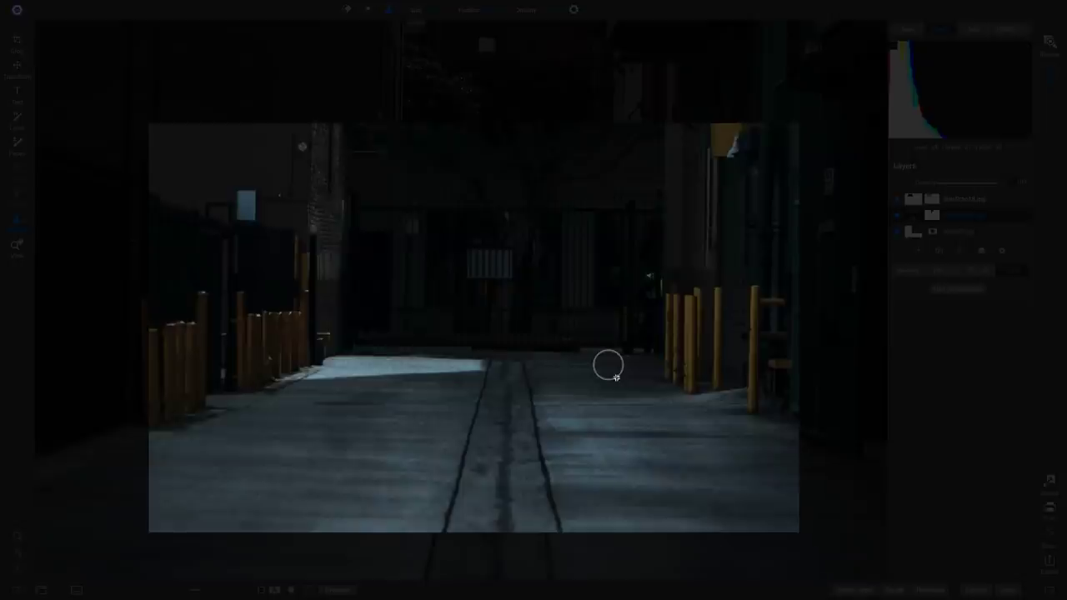
key(bracketleft)
key(bracketright)
key(bracketright)
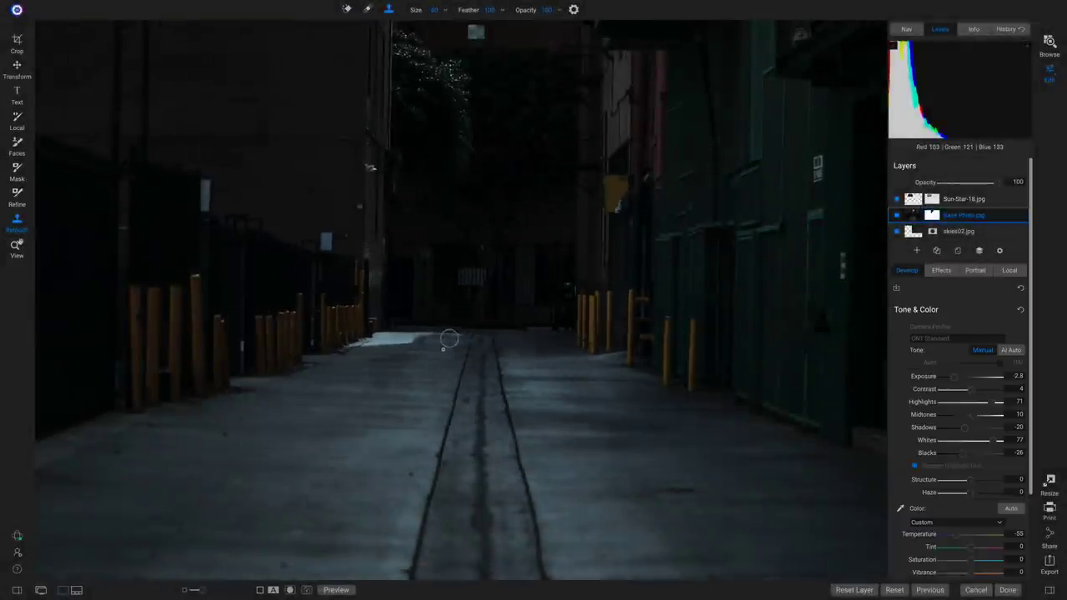
mouse_move(426, 337)
mouse_down()
mouse_move(352, 345)
mouse_move(412, 343)
mouse_move(379, 341)
mouse_move(439, 360)
mouse_move(376, 335)
mouse_move(399, 335)
mouse_move(416, 354)
mouse_move(454, 334)
mouse_move(496, 340)
mouse_move(402, 355)
mouse_up()
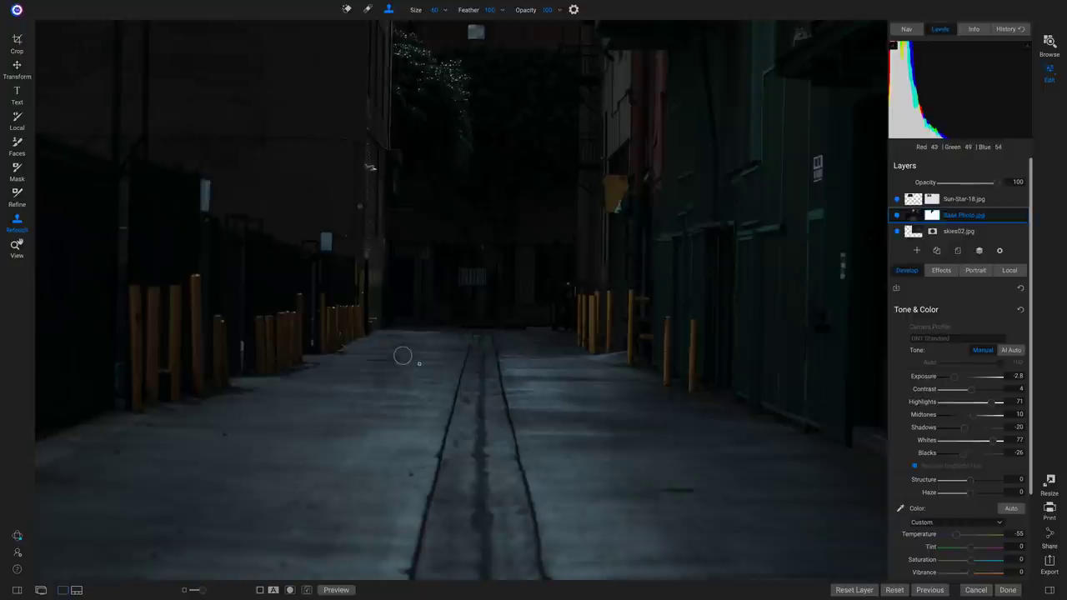
Zoom back out to see the whole alley and start a local adjustment on the base photo
key(z)
click(402, 355)
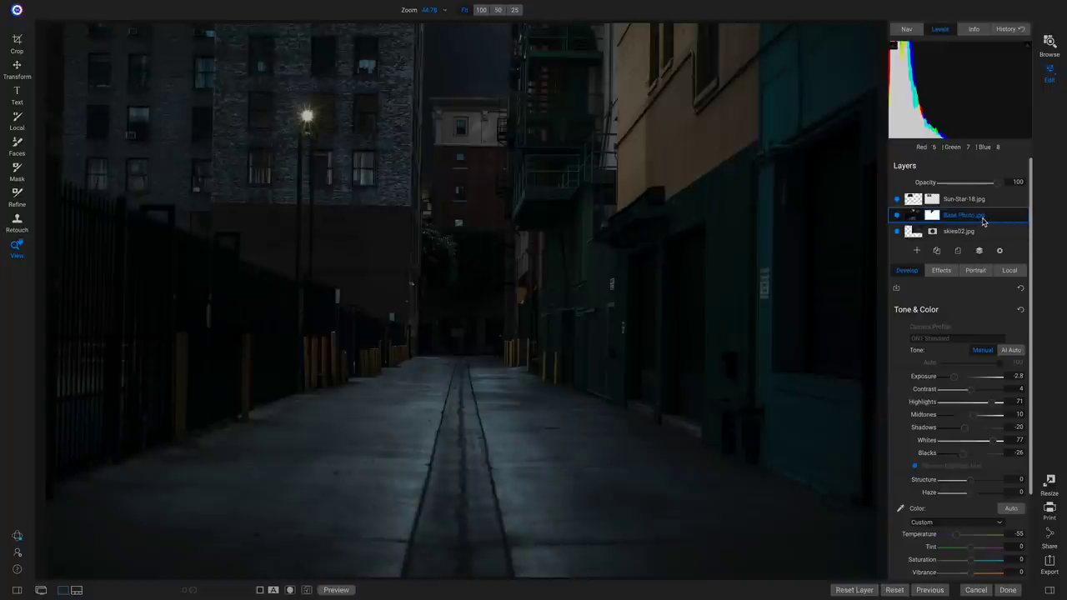
click(1010, 271)
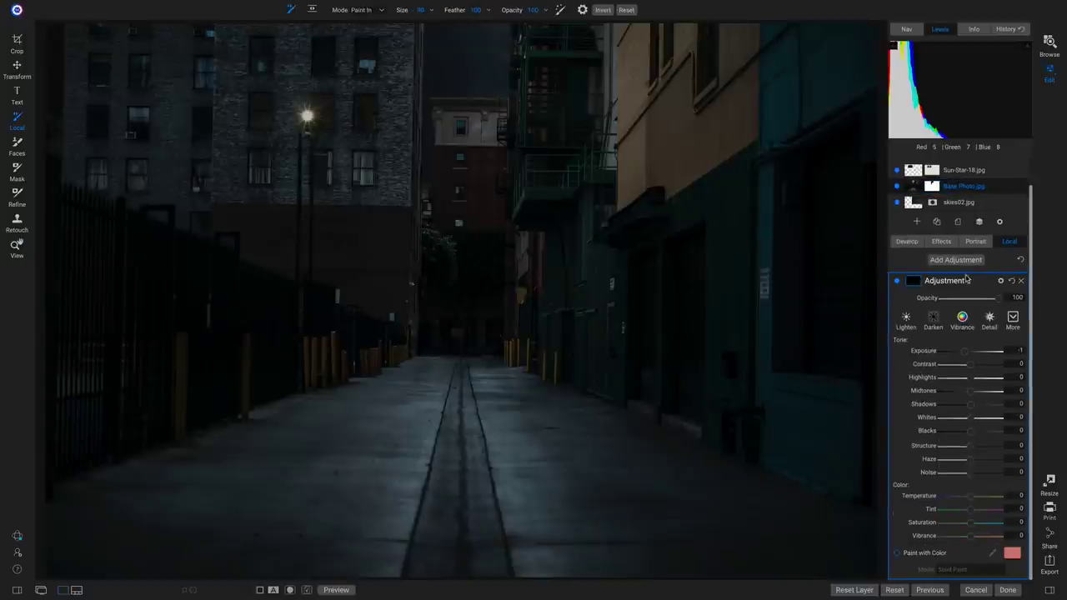
Name the new local adjustment 'Windows'
double_click(941, 281)
text(Windows)
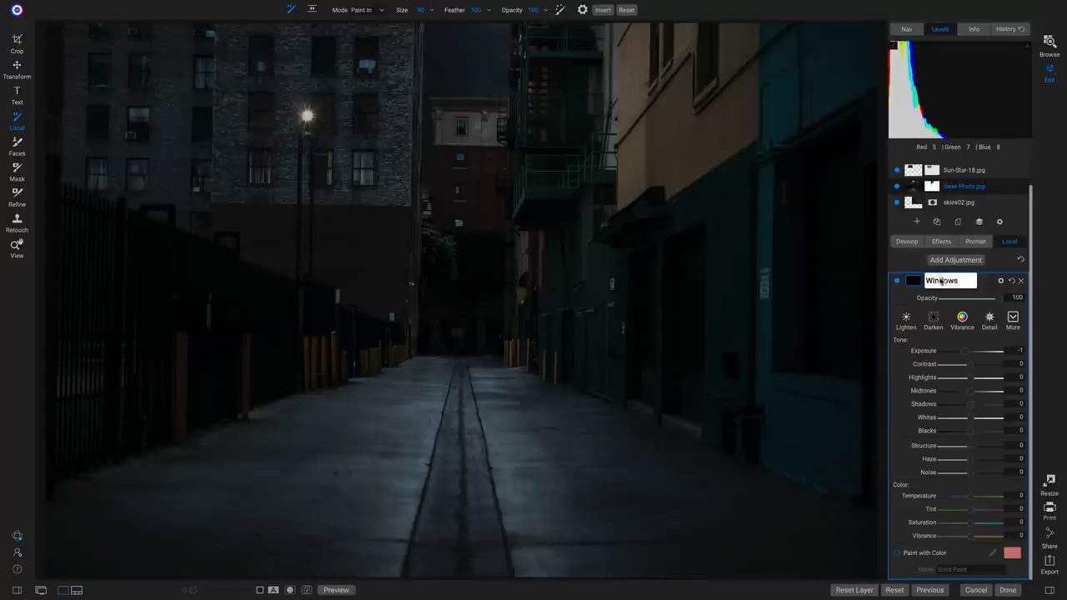
key(Return)
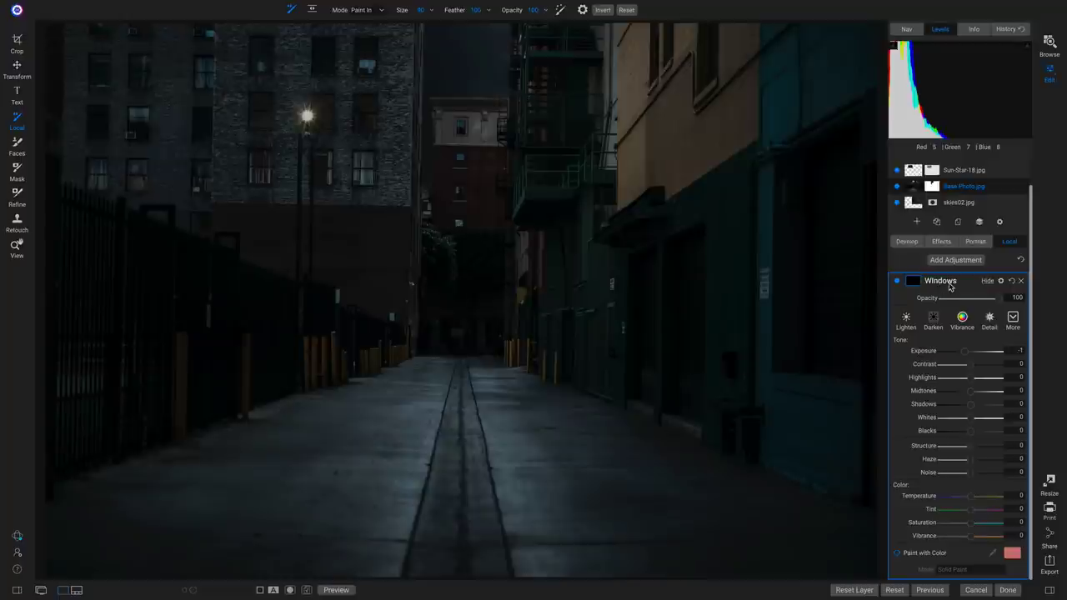
Apply the Magic Eye Fixer style and raise Whites and Highlights to 100
click(1011, 325)
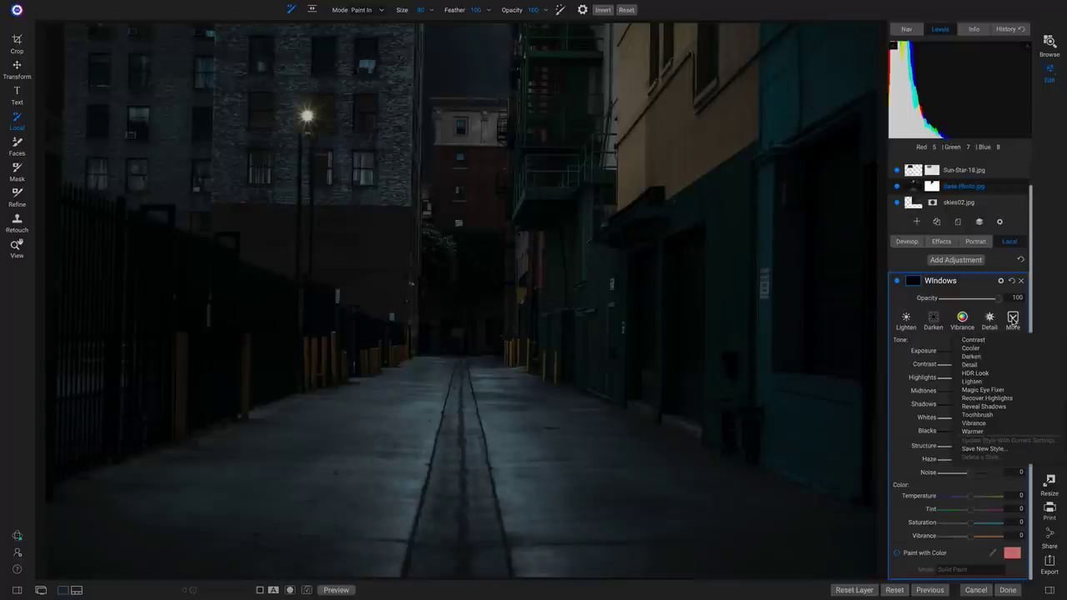
click(981, 390)
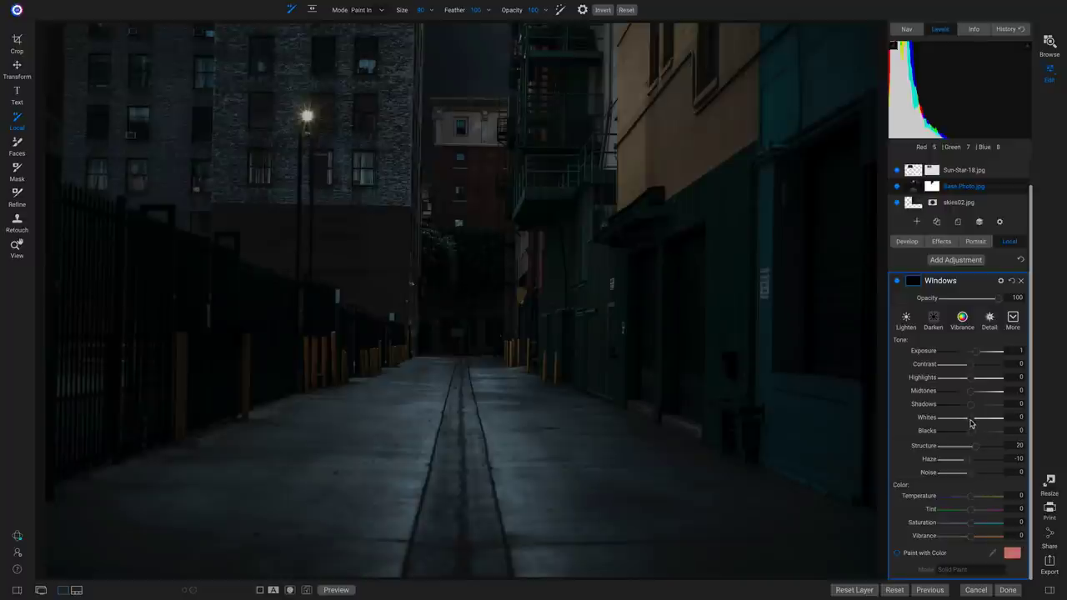
drag(970, 424, 1008, 410)
drag(993, 382, 1023, 380)
Paint the Windows glow into a left-building window, the upper-left window and the small window below
mouse_move(142, 164)
mouse_down()
mouse_move(141, 184)
mouse_move(131, 167)
mouse_move(134, 177)
mouse_up()
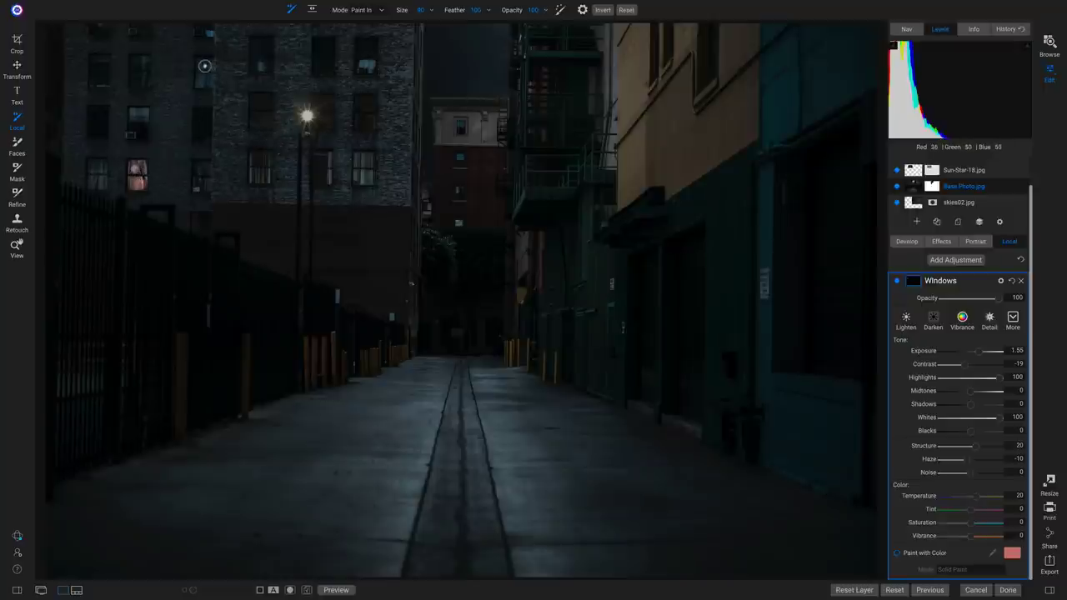
drag(203, 62, 202, 101)
drag(197, 165, 198, 187)
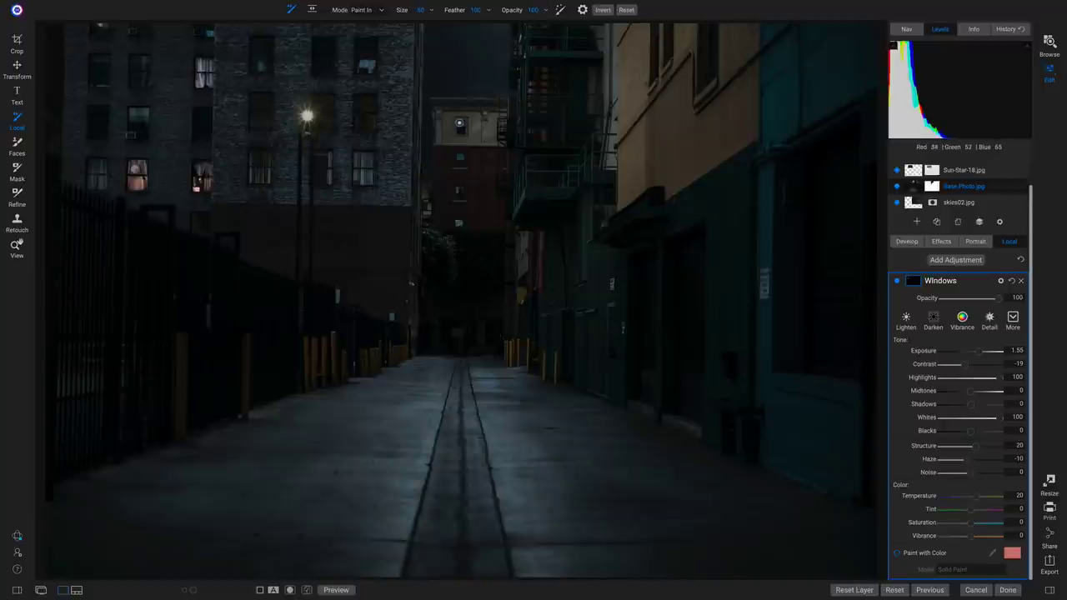
At 100% zoom, paint the glow into a dark window and the middle building's top window
key(z)
click(459, 125)
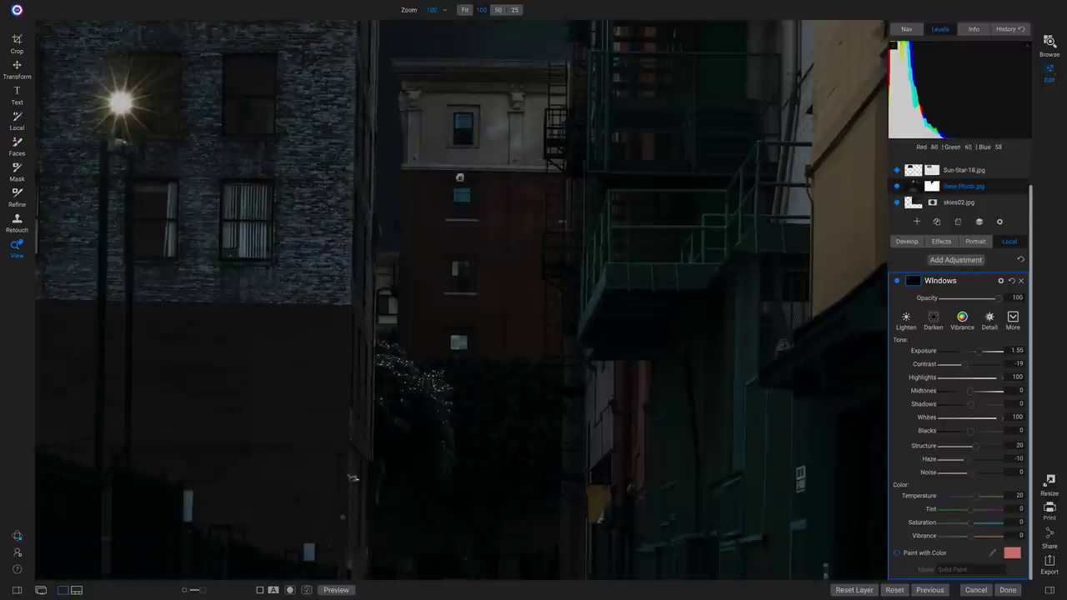
key(k)
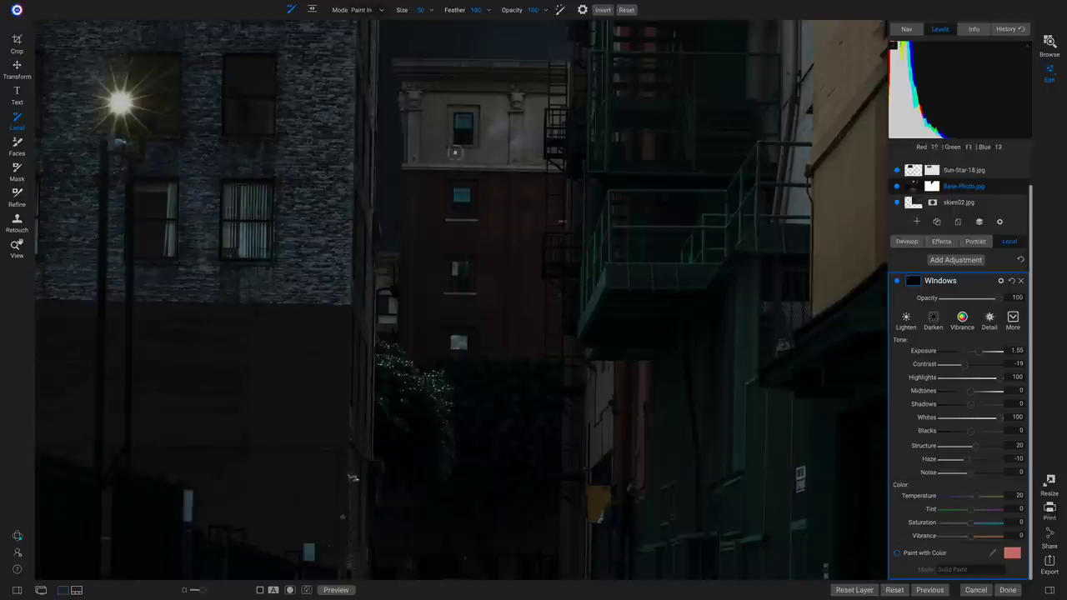
drag(457, 267, 460, 268)
drag(464, 125, 463, 133)
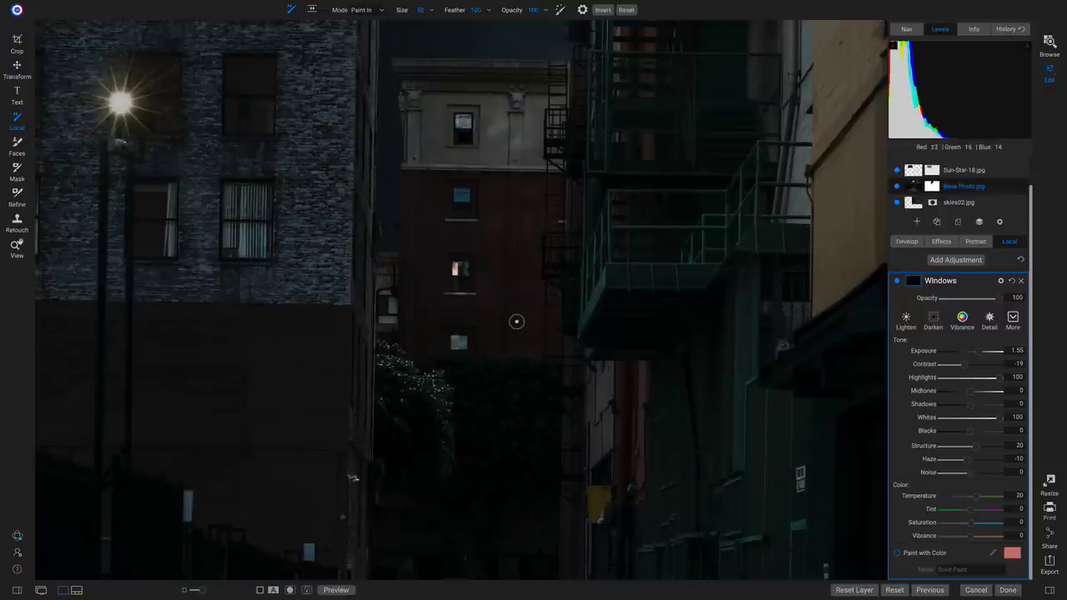
key(z)
click(485, 353)
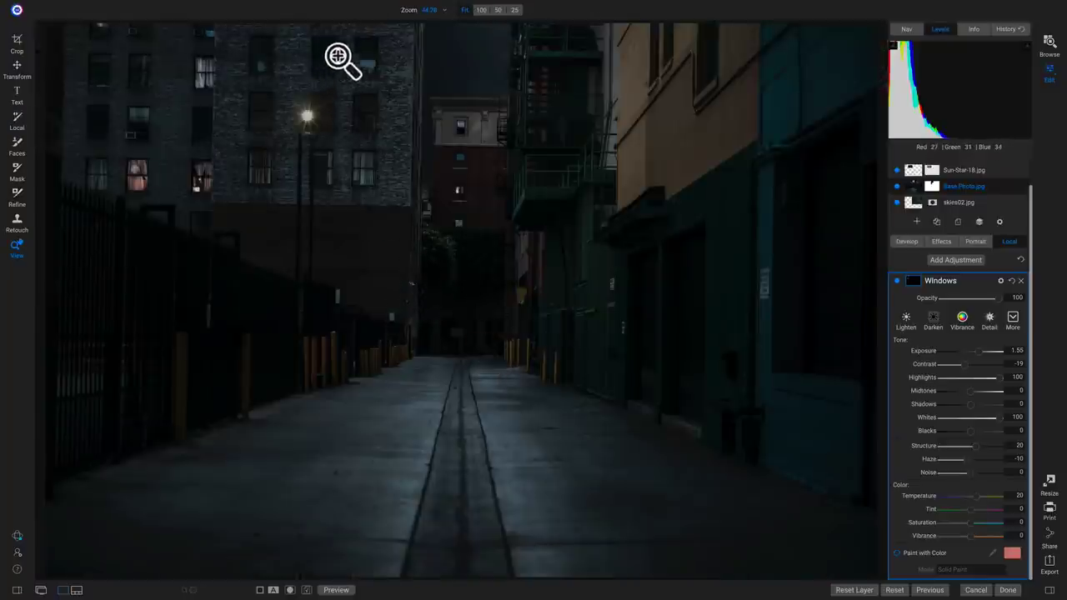
Brighten the blue-cloth window on the upper-left brick building, leaving the brush at size 100
click(258, 57)
drag(246, 53, 265, 152)
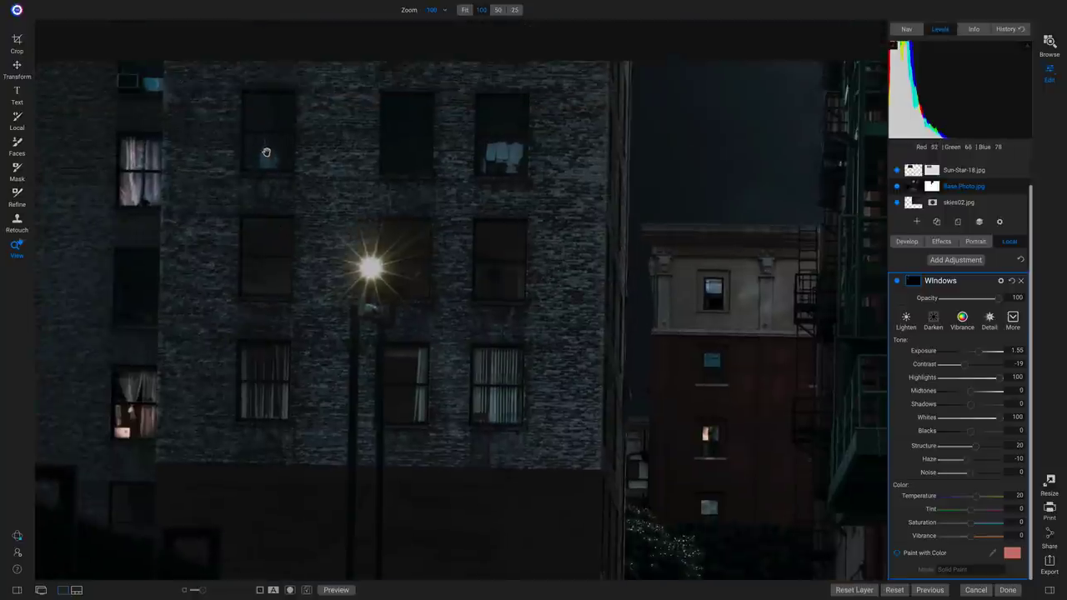
key(k)
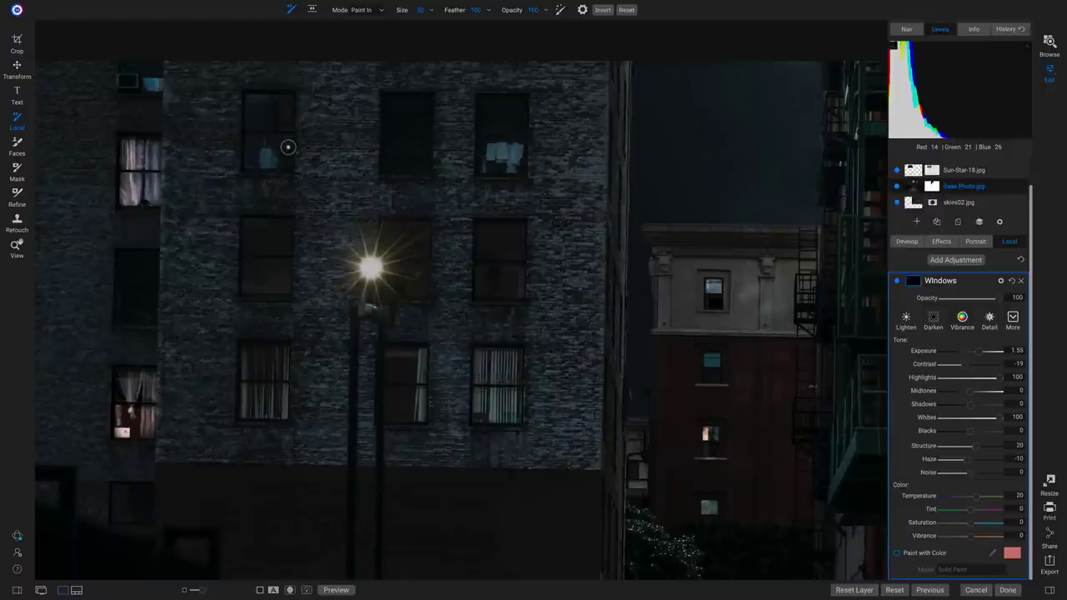
mouse_move(286, 158)
mouse_down()
mouse_move(258, 164)
mouse_move(246, 150)
mouse_move(250, 109)
mouse_move(257, 158)
mouse_move(268, 150)
mouse_move(274, 129)
mouse_move(261, 105)
mouse_move(266, 148)
mouse_up()
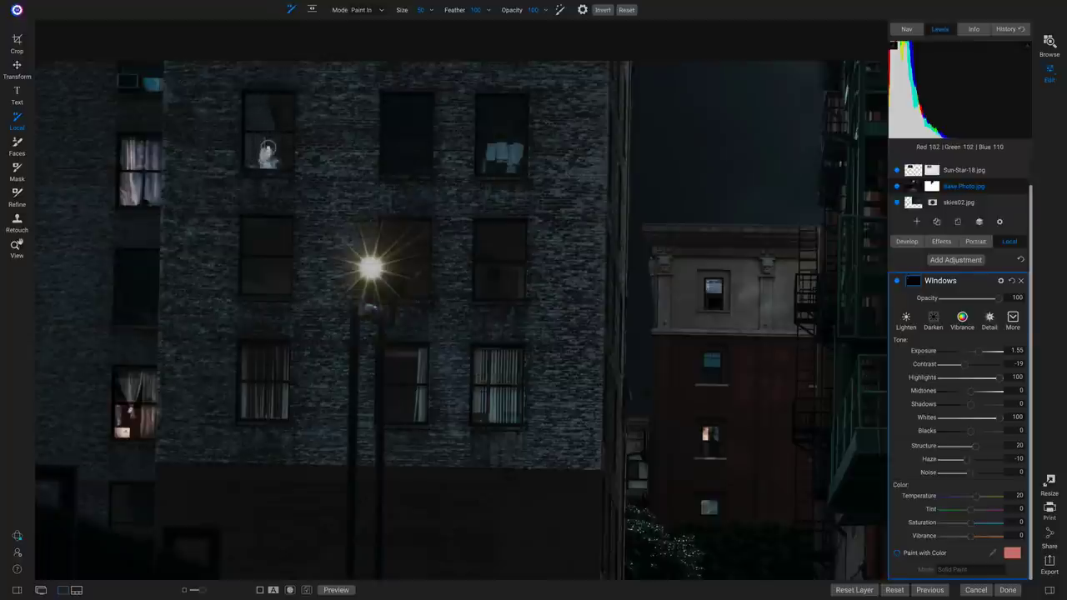
key(bracketright)
key(bracketright)
key(bracketright)
key(bracketright)
key(bracketright)
key(bracketleft)
key(bracketleft)
key(bracketleft)
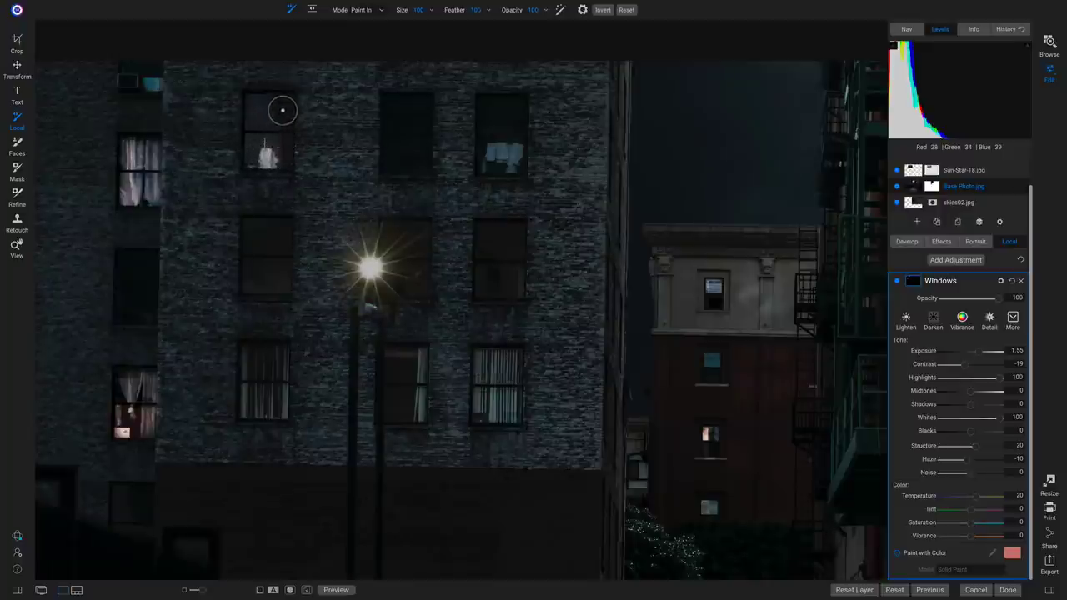
key(z)
click(345, 173)
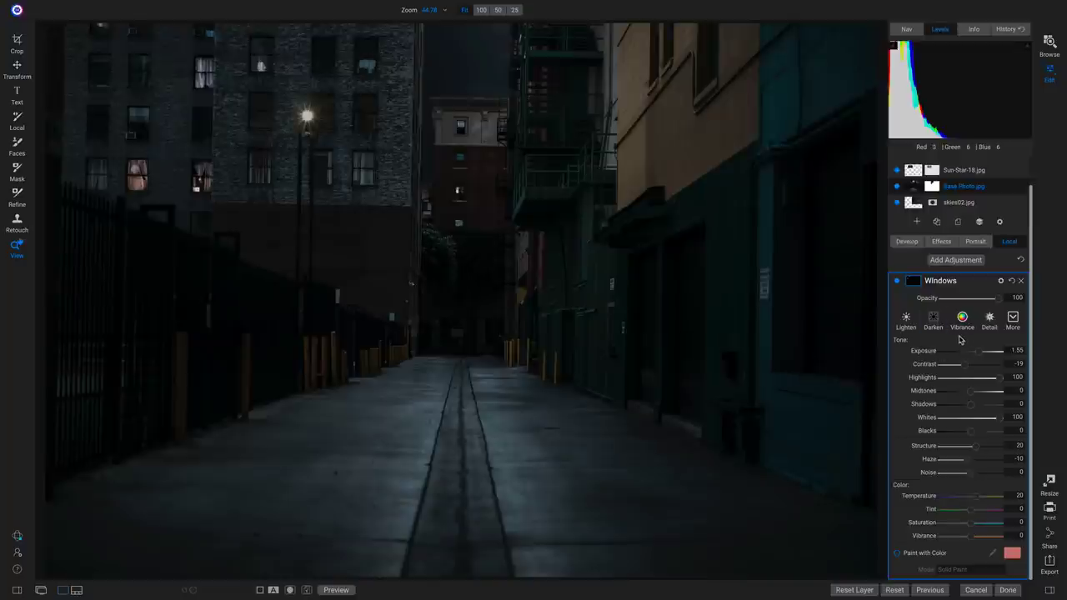
Lower the Windows adjustment's opacity to 80%
mouse_move(964, 302)
mouse_down()
mouse_move(920, 302)
mouse_move(985, 302)
mouse_up()
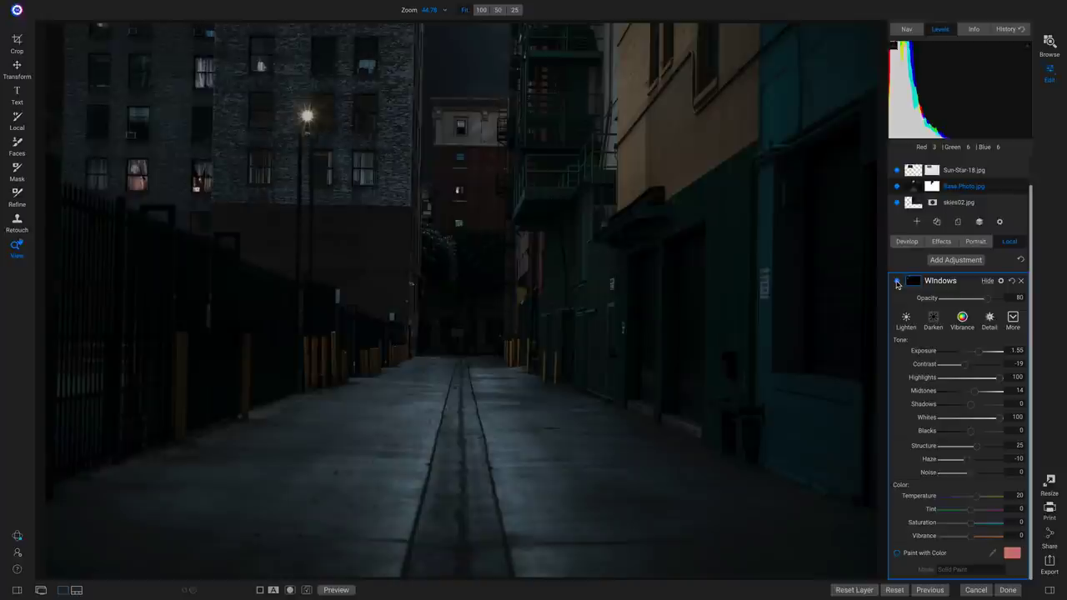
Add a local adjustment named 'Alley Light' using the Magic Eye Fixer style
click(947, 262)
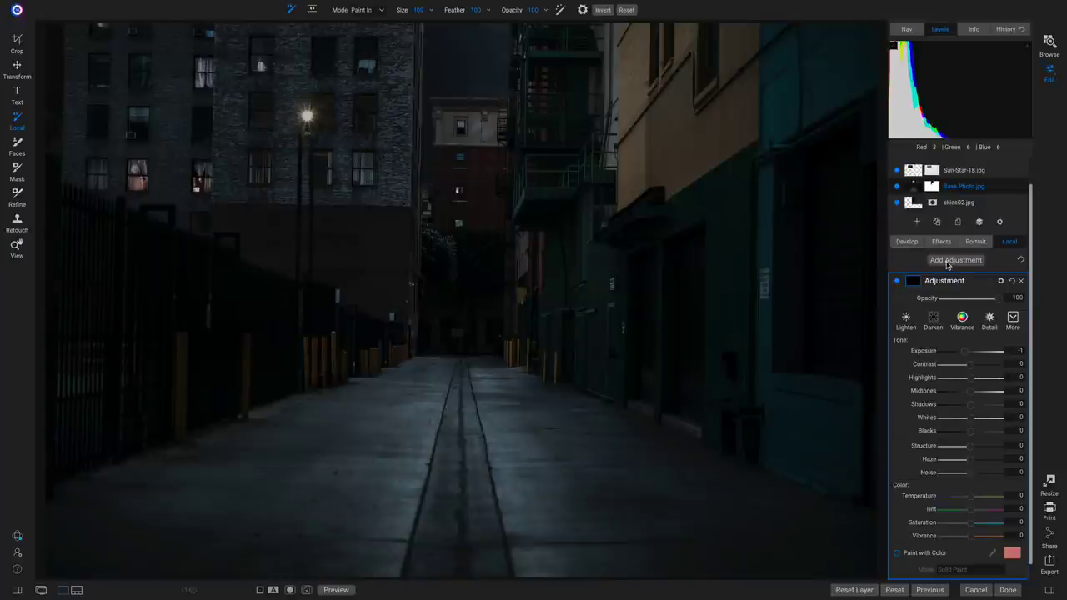
double_click(948, 282)
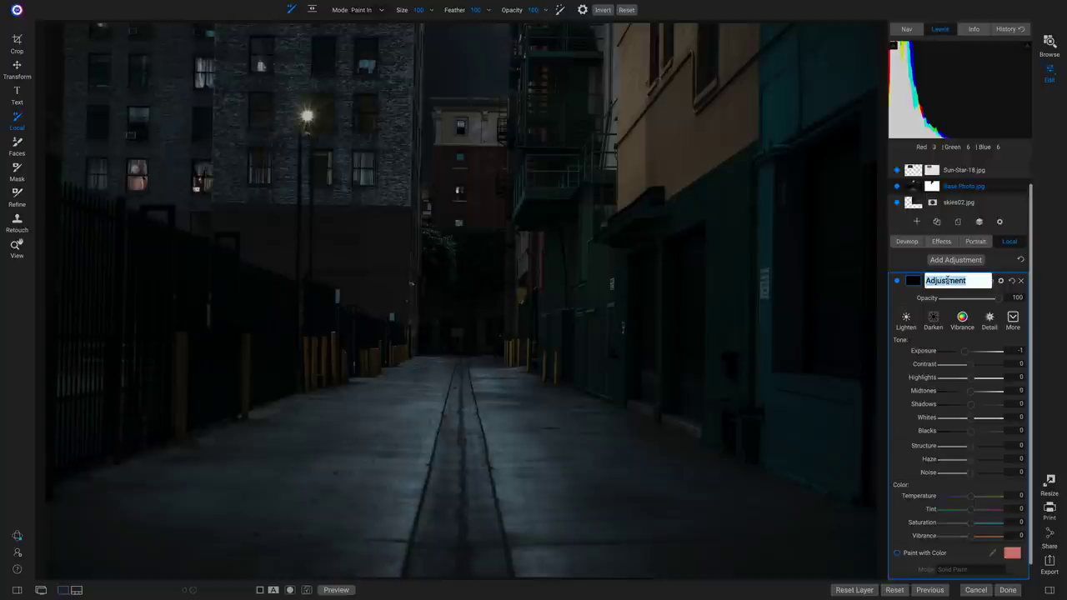
text(Ran)
key(Return)
click(1011, 325)
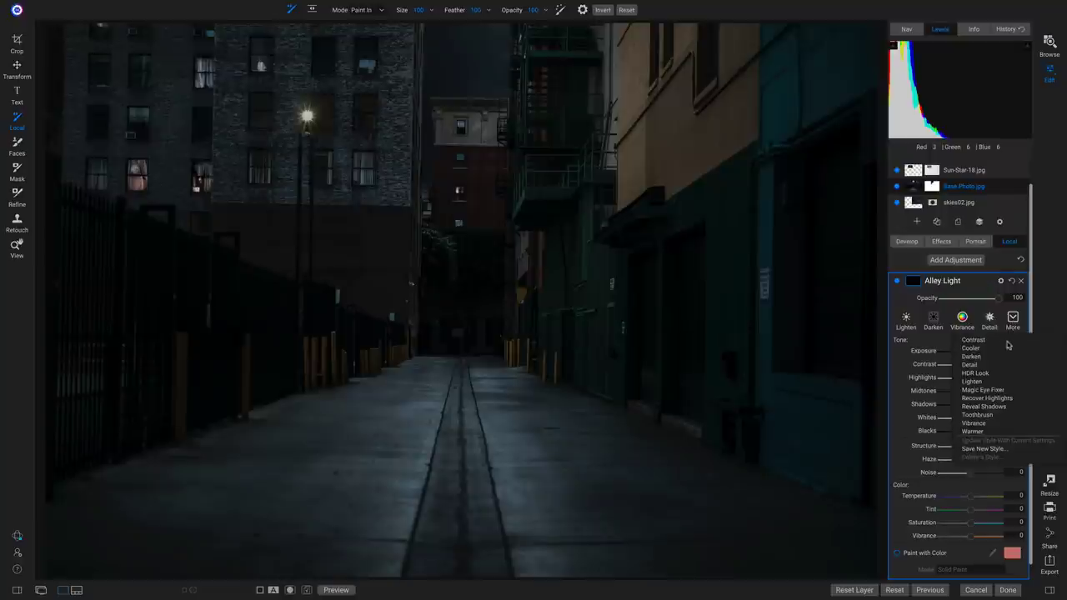
click(1003, 390)
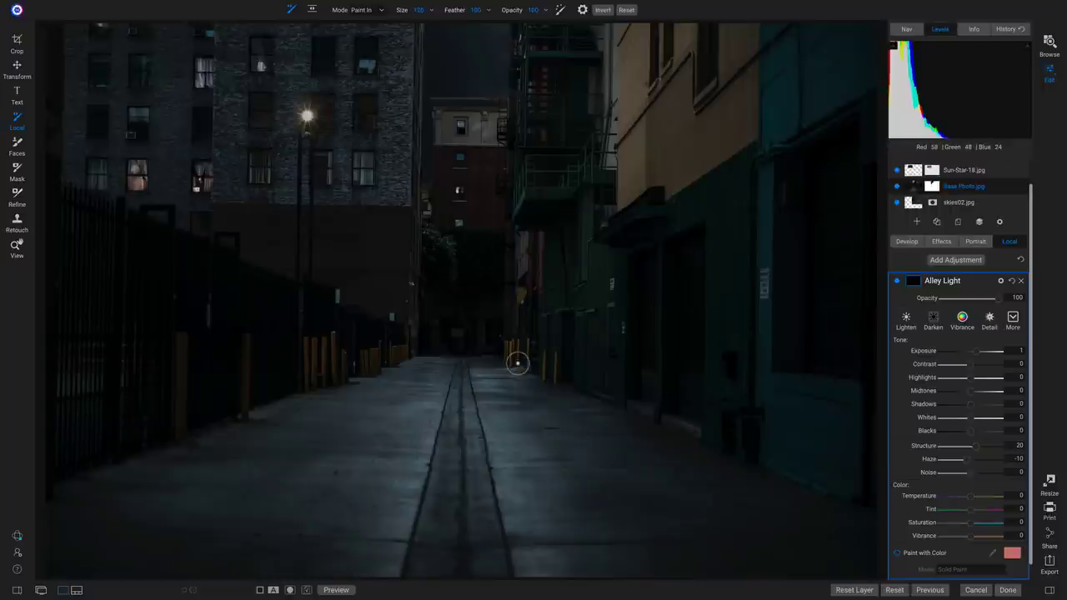
Paint Alley Light over the alley floor with an enlarged brush, ending at size 800
key(bracketright)
key(bracketright)
key(bracketright)
key(bracketright)
key(bracketright)
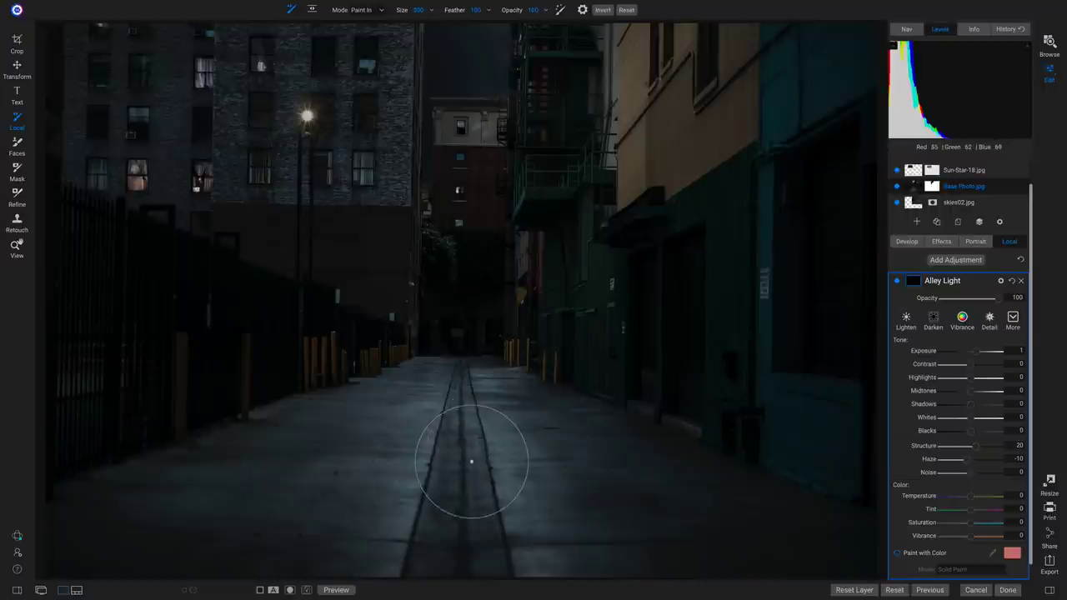
mouse_move(459, 464)
mouse_down()
mouse_move(462, 425)
mouse_move(476, 413)
mouse_move(444, 418)
mouse_move(445, 462)
mouse_move(399, 514)
mouse_move(374, 453)
mouse_move(417, 419)
mouse_move(481, 429)
mouse_move(576, 501)
mouse_move(574, 477)
mouse_move(505, 438)
mouse_move(427, 437)
mouse_up()
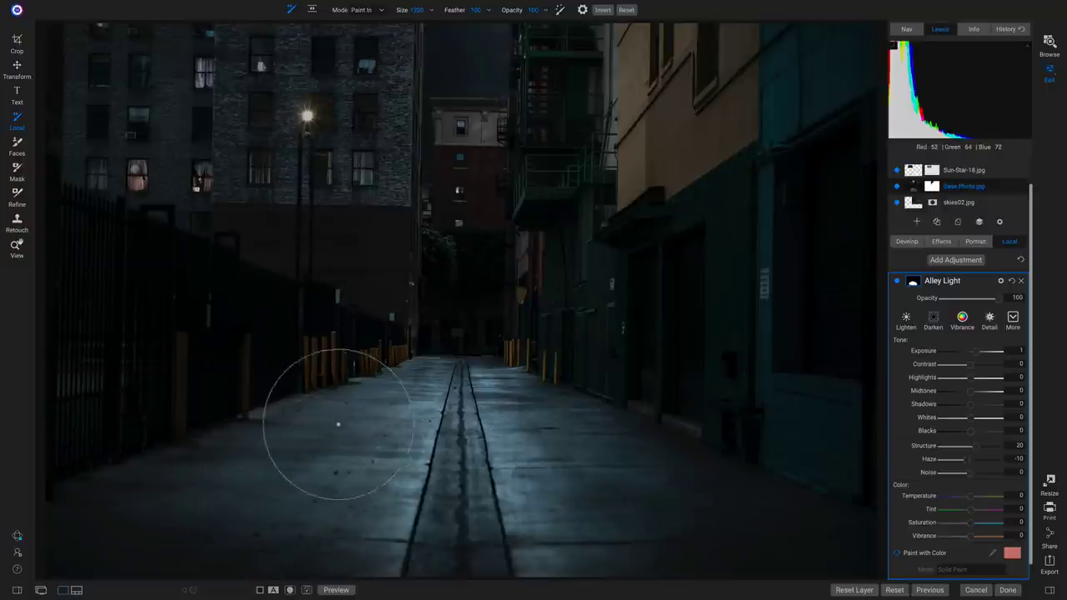
key(bracketleft)
key(bracketleft)
key(bracketleft)
key(bracketleft)
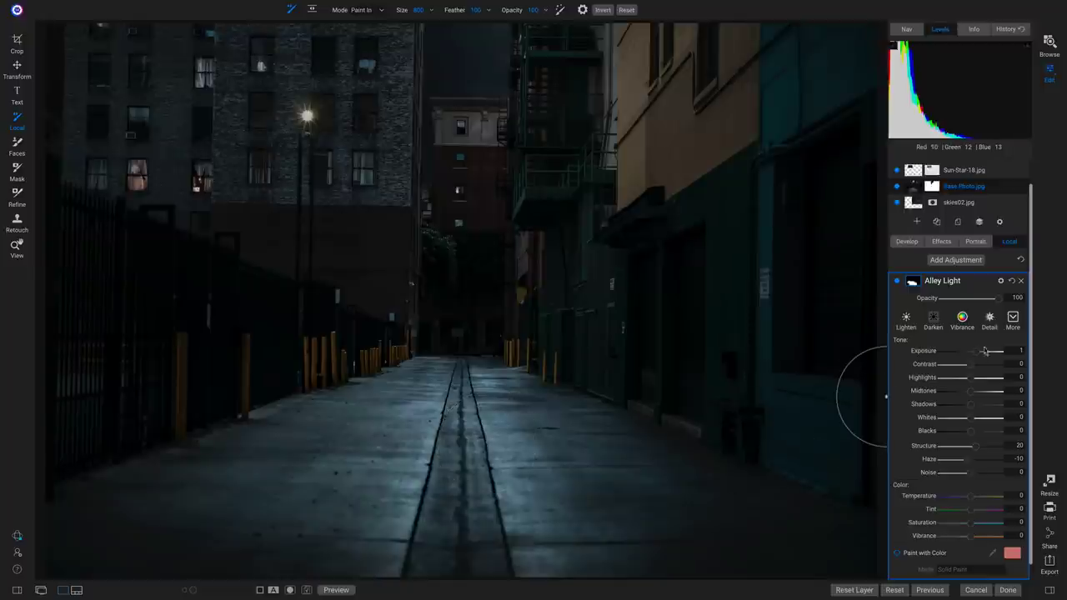
Add a 'Random Light' local adjustment with a preset style and slightly raised Whites
click(955, 260)
double_click(944, 283)
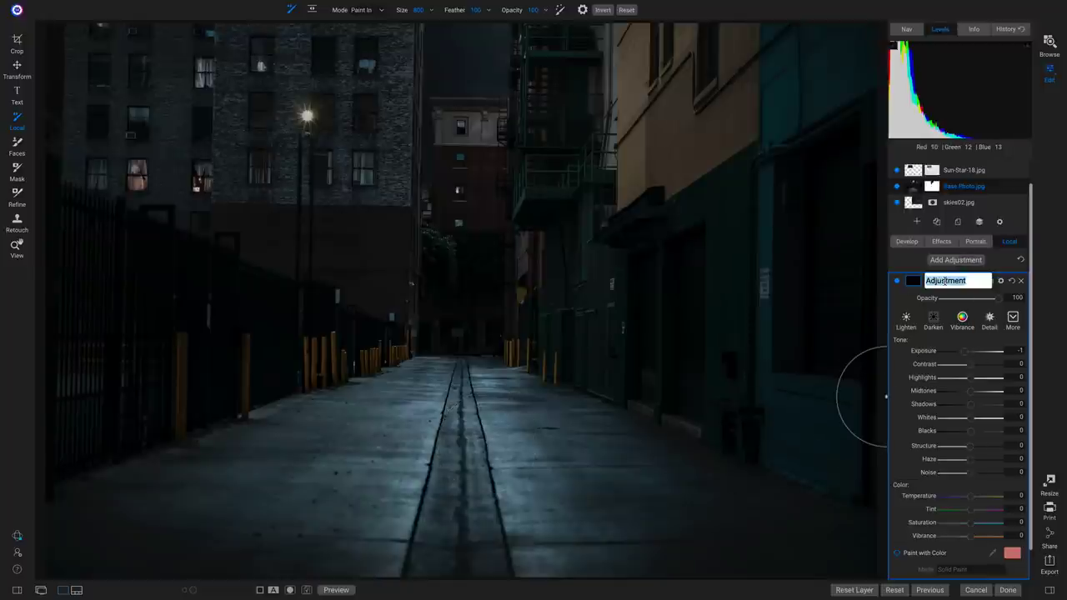
text(Random Light)
key(Return)
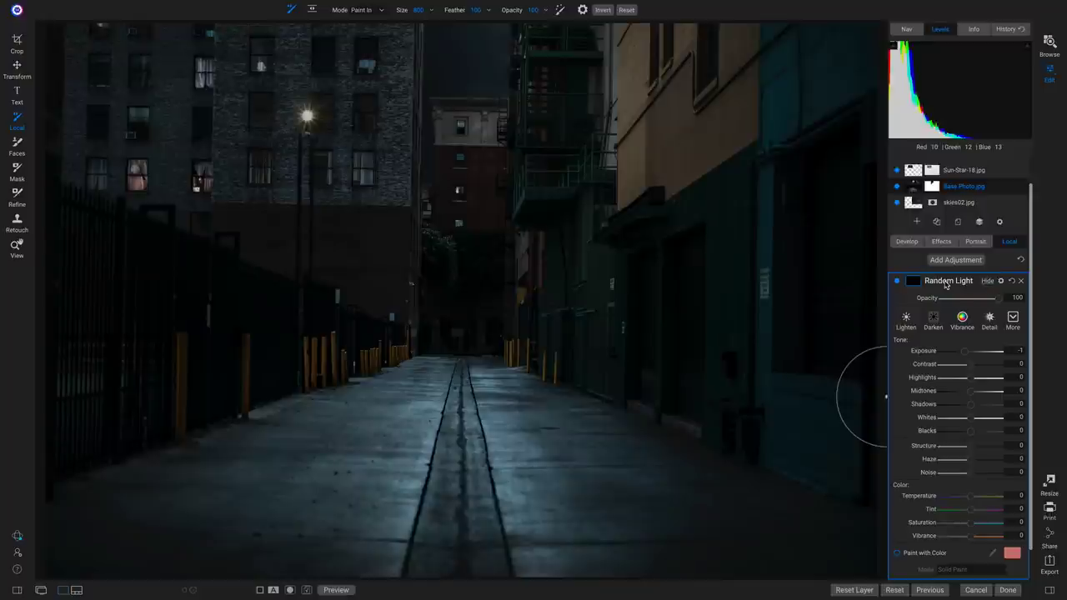
click(1011, 320)
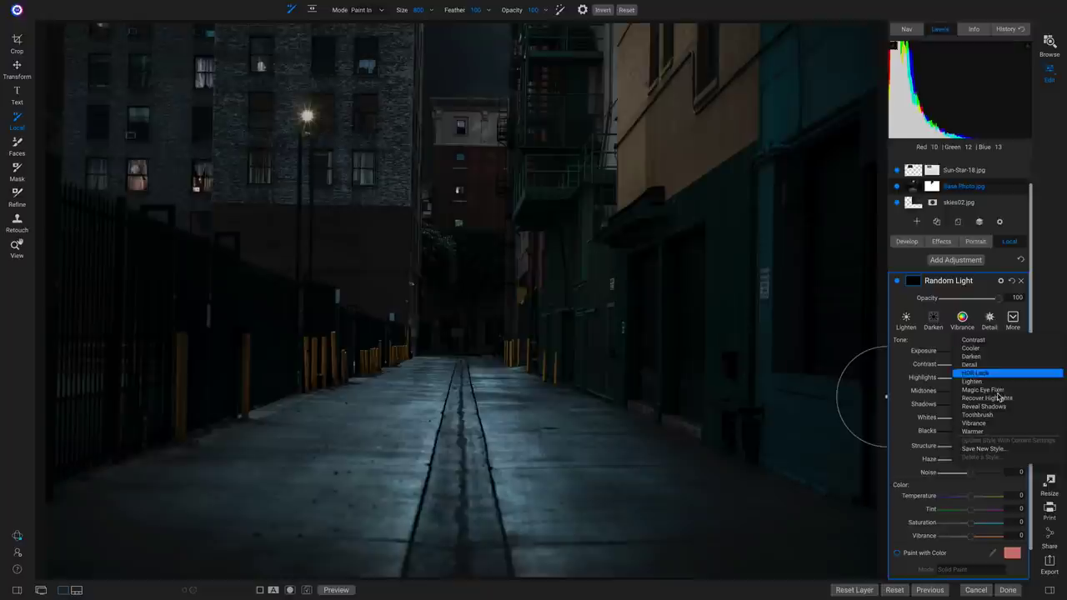
click(999, 390)
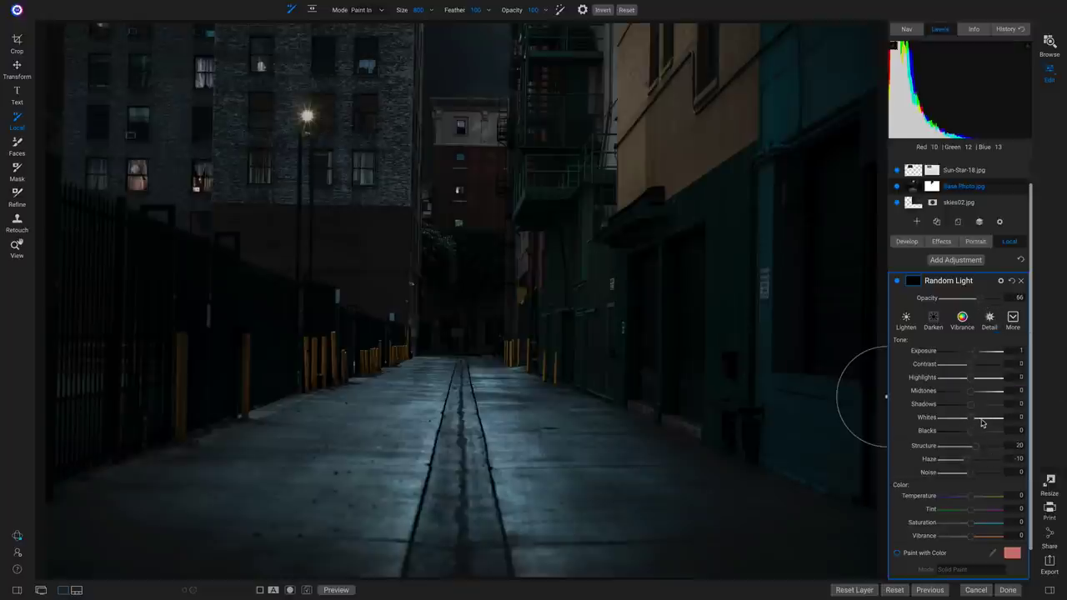
drag(987, 422, 989, 422)
Set Alley Light to Whites 66, Midtones -70 and Shadows -60, comparing it on and off
scroll(989, 423, down, 1)
click(985, 553)
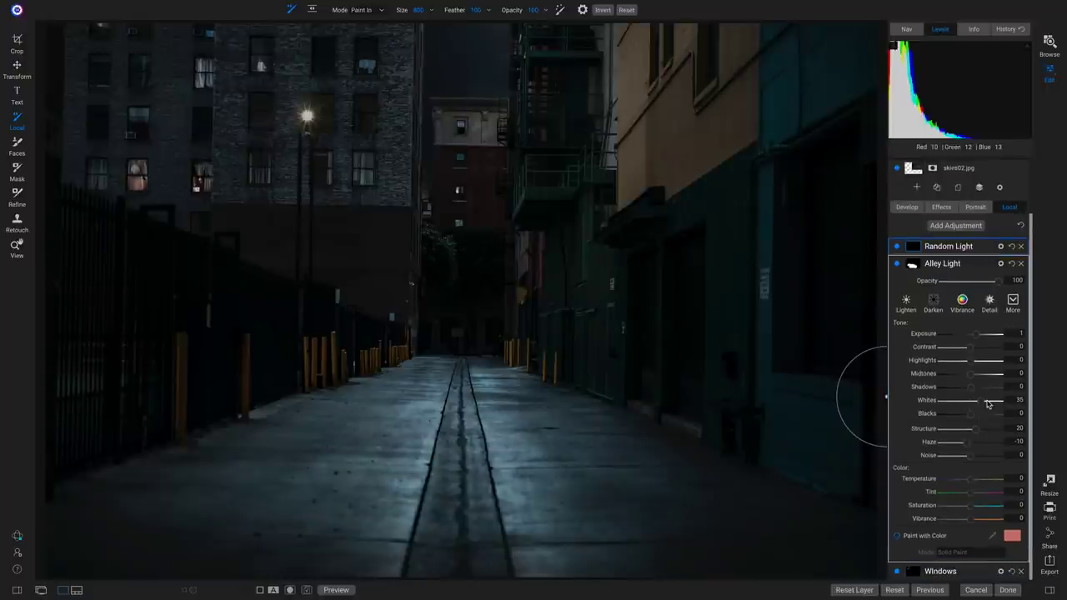
drag(987, 403, 988, 404)
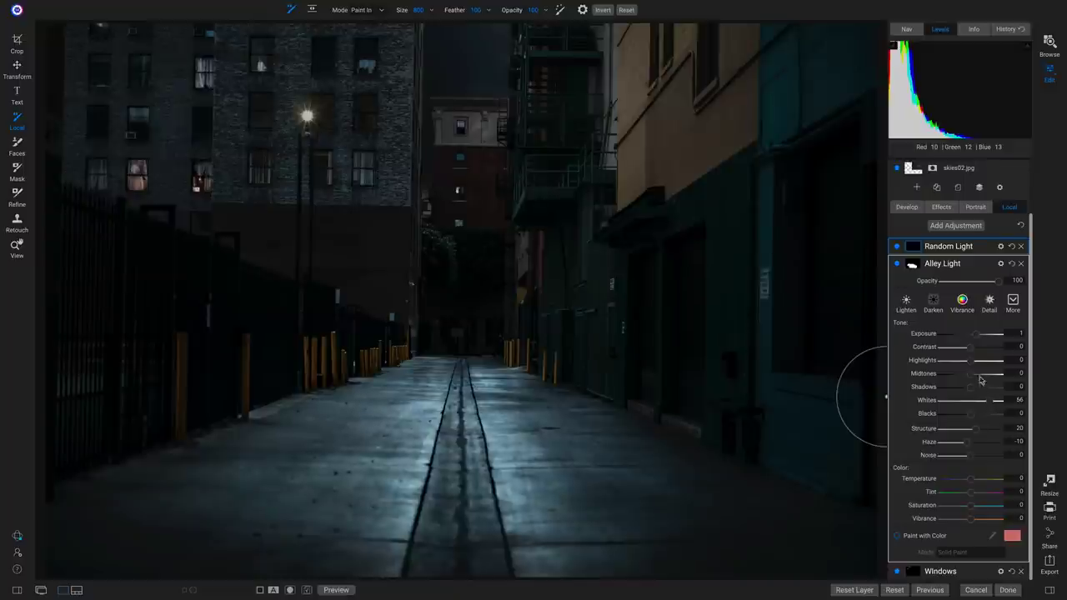
drag(964, 378, 957, 377)
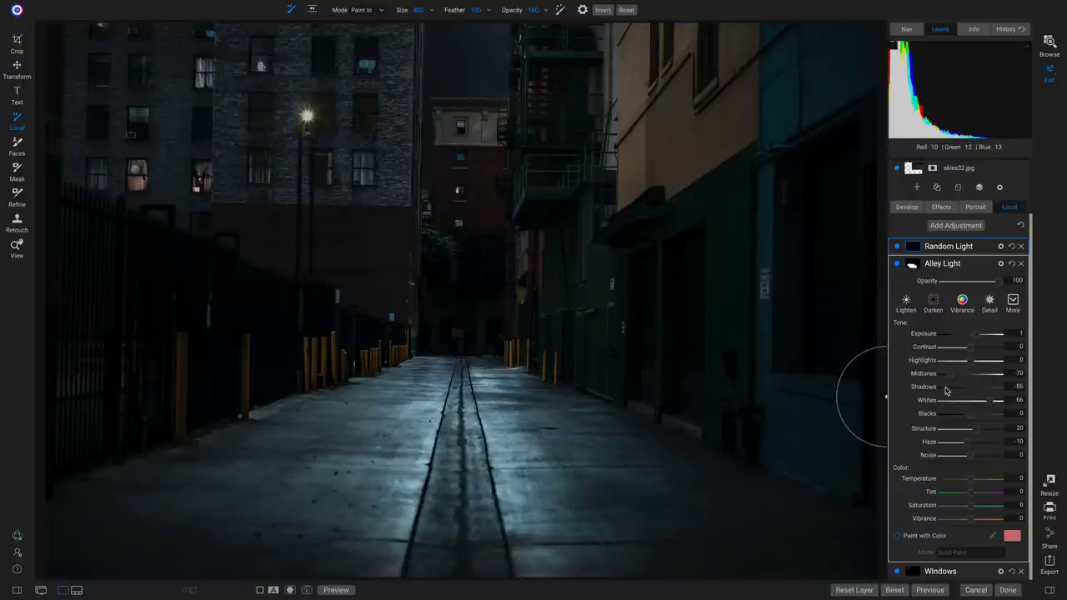
drag(953, 391, 956, 391)
click(896, 264)
click(896, 264)
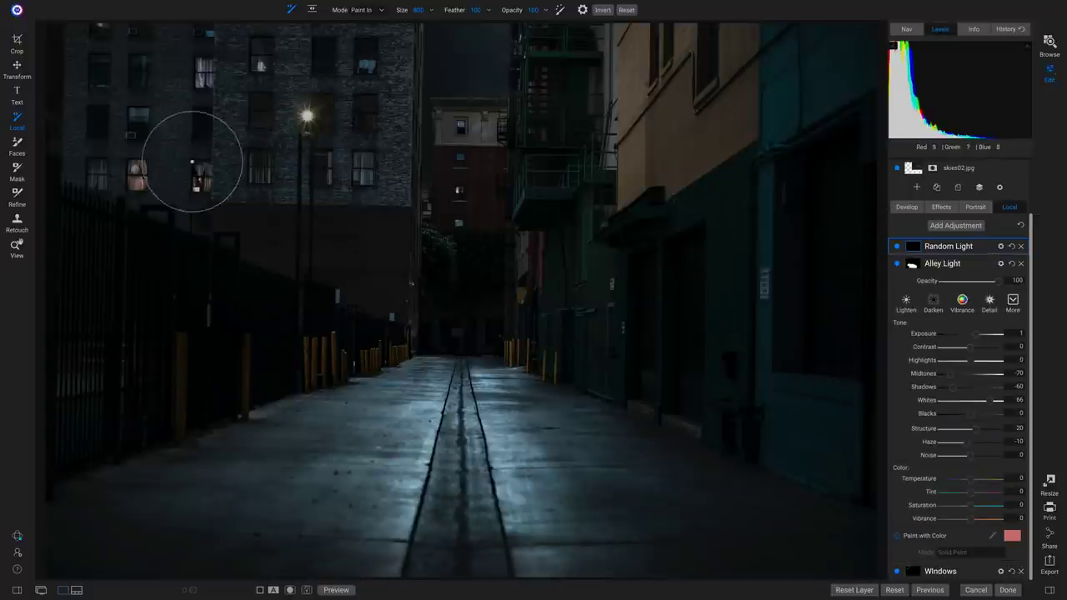
Paint Random Light specks into the alley centre with a size-300 brush, then shrink it further
click(986, 248)
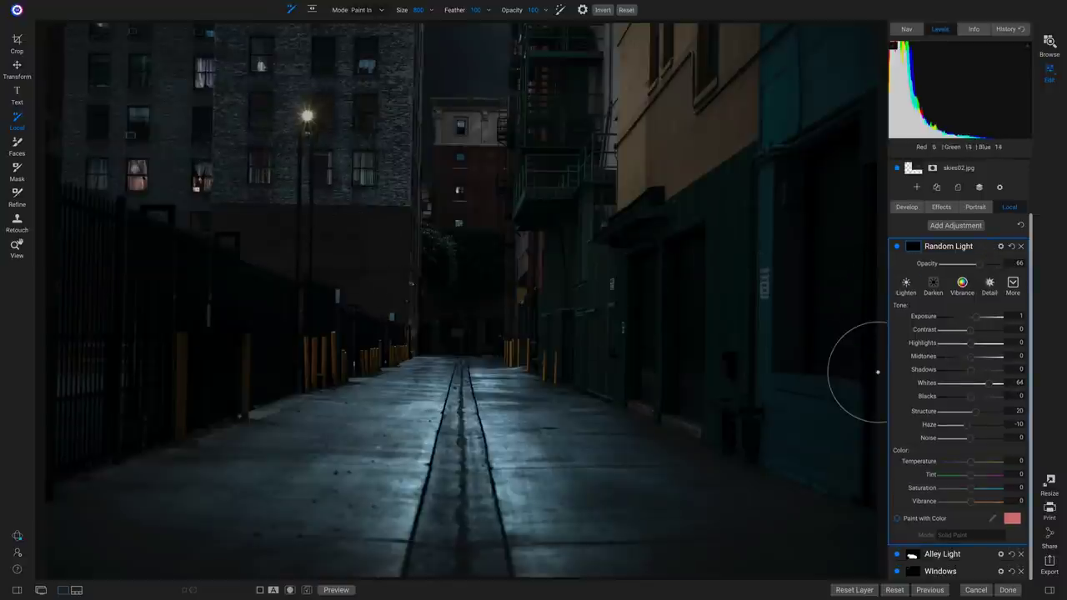
key(bracketleft)
key(bracketleft)
key(bracketleft)
key(bracketleft)
key(bracketleft)
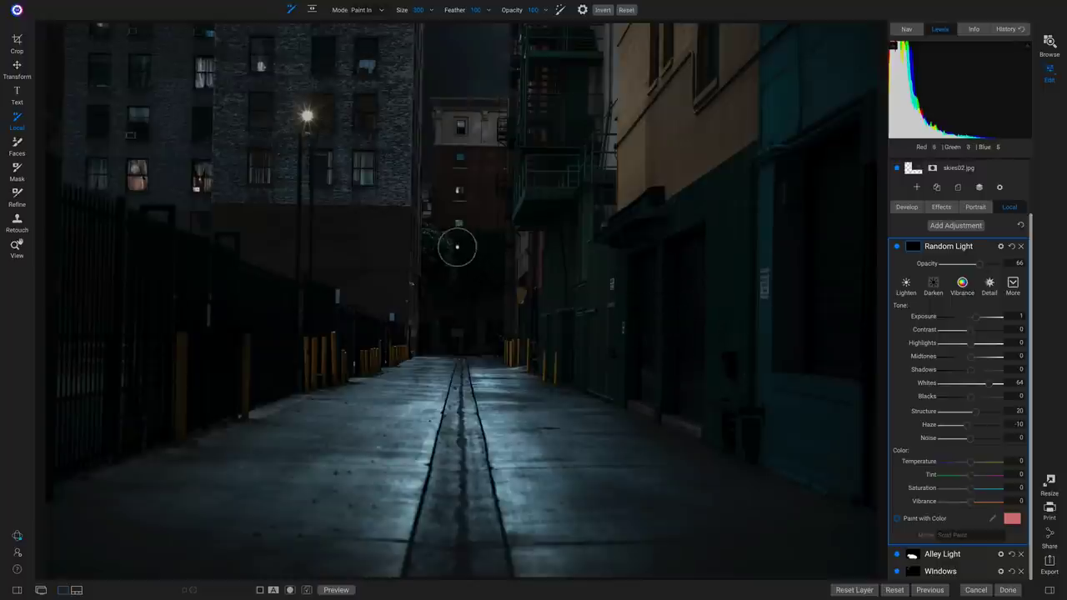
mouse_move(430, 237)
mouse_down()
mouse_move(447, 250)
mouse_move(453, 278)
mouse_move(438, 231)
mouse_move(452, 250)
mouse_move(459, 281)
mouse_move(418, 283)
mouse_up()
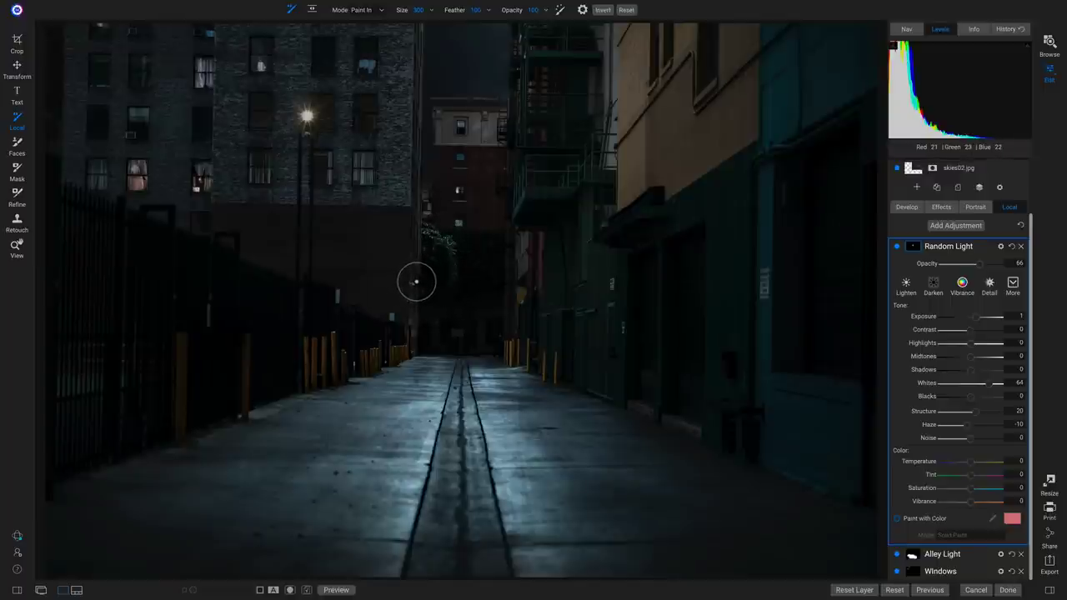
key(bracketleft)
key(bracketleft)
key(bracketleft)
key(bracketleft)
key(bracketleft)
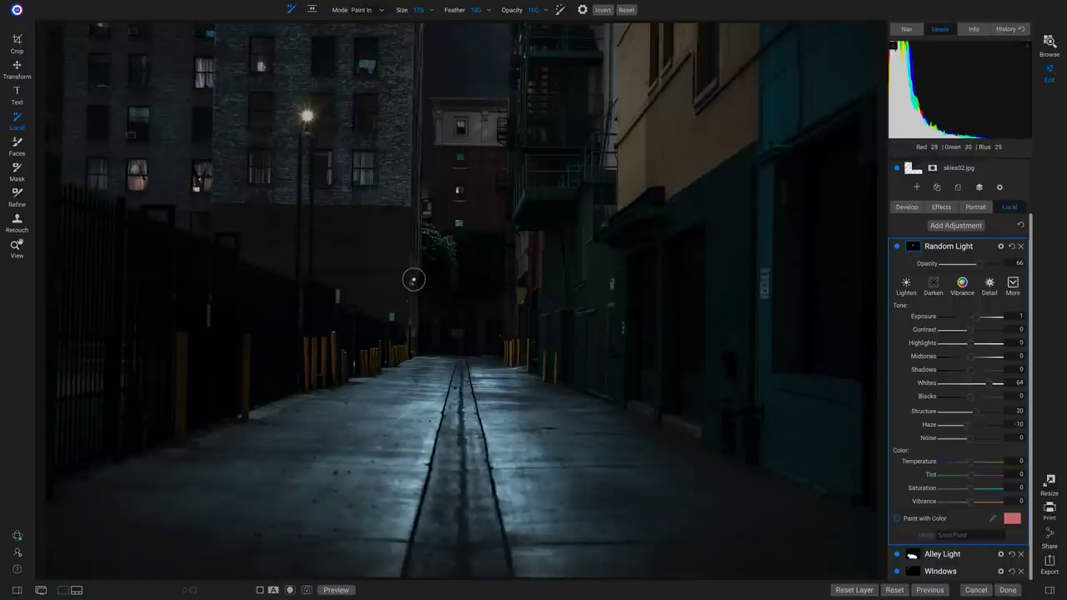
key(bracketleft)
key(bracketleft)
key(bracketleft)
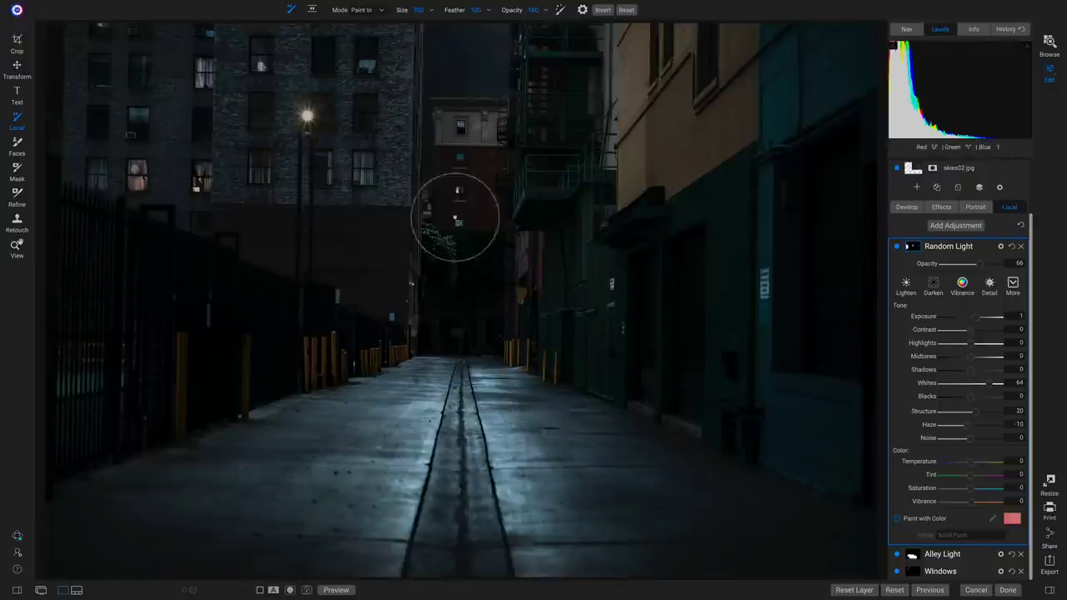
key(bracketleft)
key(bracketleft)
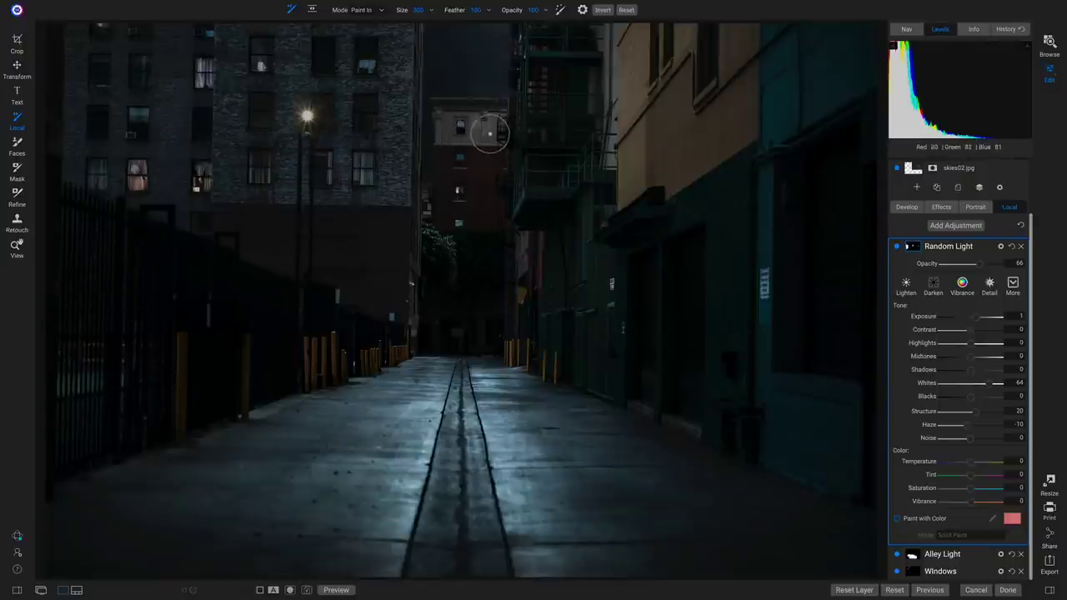
Paint Random Light over the far building top, left bollards and brick building, then add a new adjustment
mouse_move(506, 6)
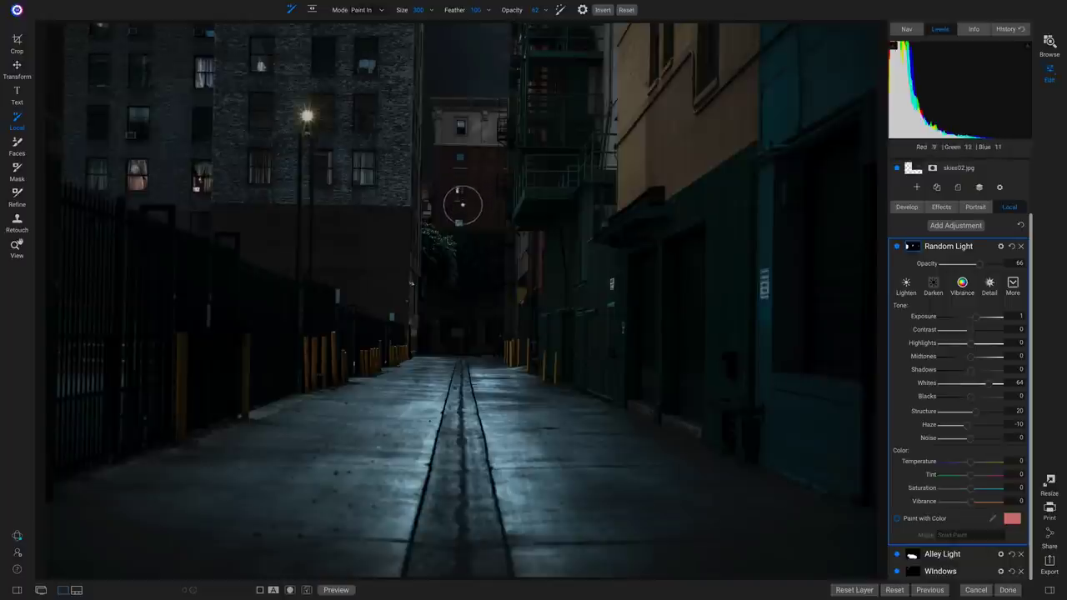
mouse_move(485, 112)
mouse_down()
mouse_move(483, 126)
mouse_move(513, 112)
mouse_move(524, 122)
mouse_move(457, 112)
mouse_move(503, 131)
mouse_move(517, 164)
mouse_move(455, 222)
mouse_move(455, 191)
mouse_move(470, 208)
mouse_move(439, 226)
mouse_move(524, 253)
mouse_up()
mouse_move(498, 344)
mouse_down()
mouse_move(386, 347)
mouse_move(401, 349)
mouse_move(365, 207)
mouse_move(398, 187)
mouse_move(396, 162)
mouse_move(371, 145)
mouse_move(348, 155)
mouse_move(343, 95)
mouse_move(348, 174)
mouse_move(403, 250)
mouse_move(406, 322)
mouse_move(333, 271)
mouse_move(276, 201)
mouse_move(200, 184)
mouse_move(137, 150)
mouse_move(66, 139)
mouse_move(58, 85)
mouse_move(69, 31)
mouse_move(74, 243)
mouse_move(122, 140)
mouse_move(163, 127)
mouse_move(165, 153)
mouse_move(144, 155)
mouse_move(185, 145)
mouse_move(356, 158)
mouse_move(380, 135)
mouse_up()
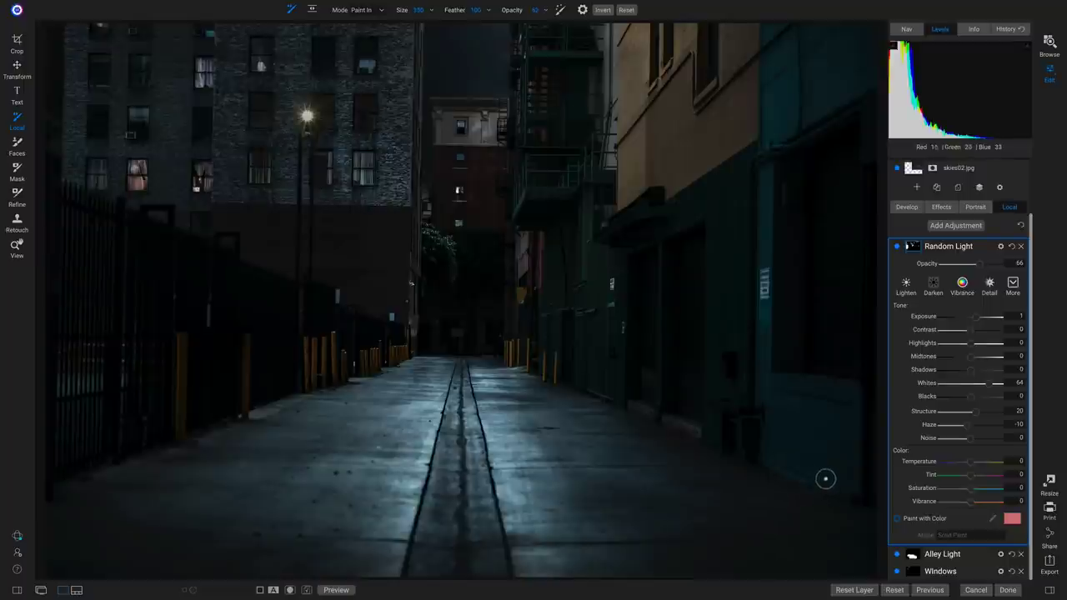
key(bracketright)
key(bracketright)
key(bracketright)
click(949, 226)
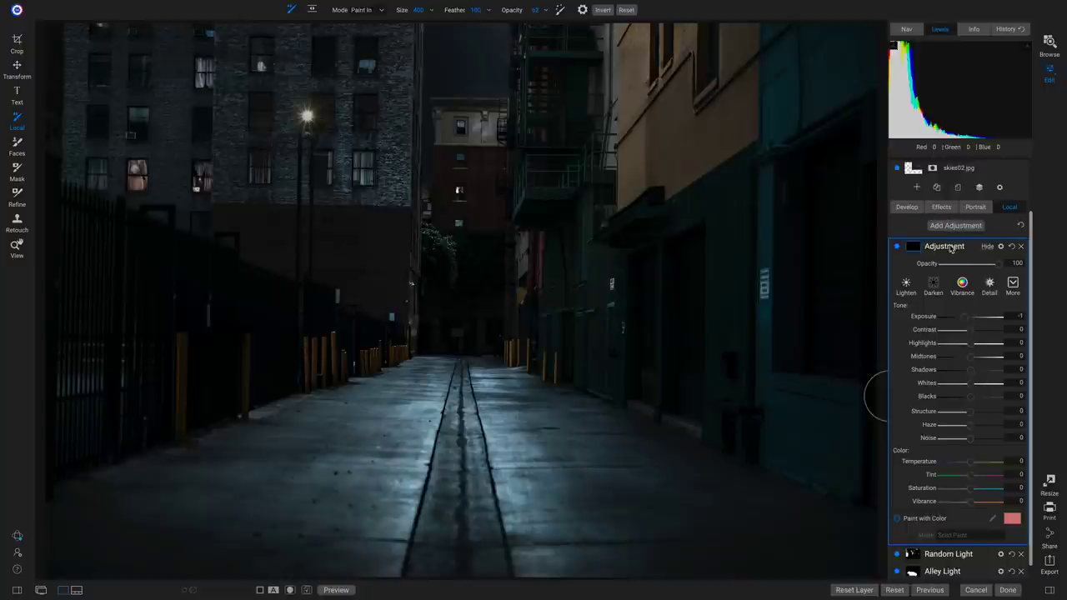
Name the new adjustment 'Lines' (Whites 92, Structure 71) and brush it along the pavement lines
double_click(949, 245)
text(Lines)
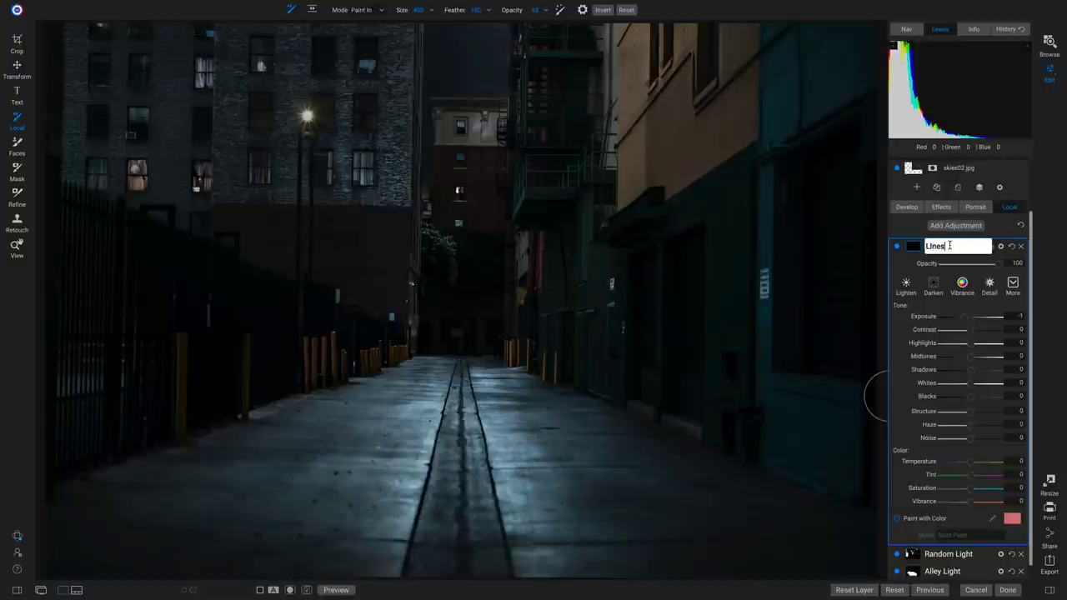
key(Return)
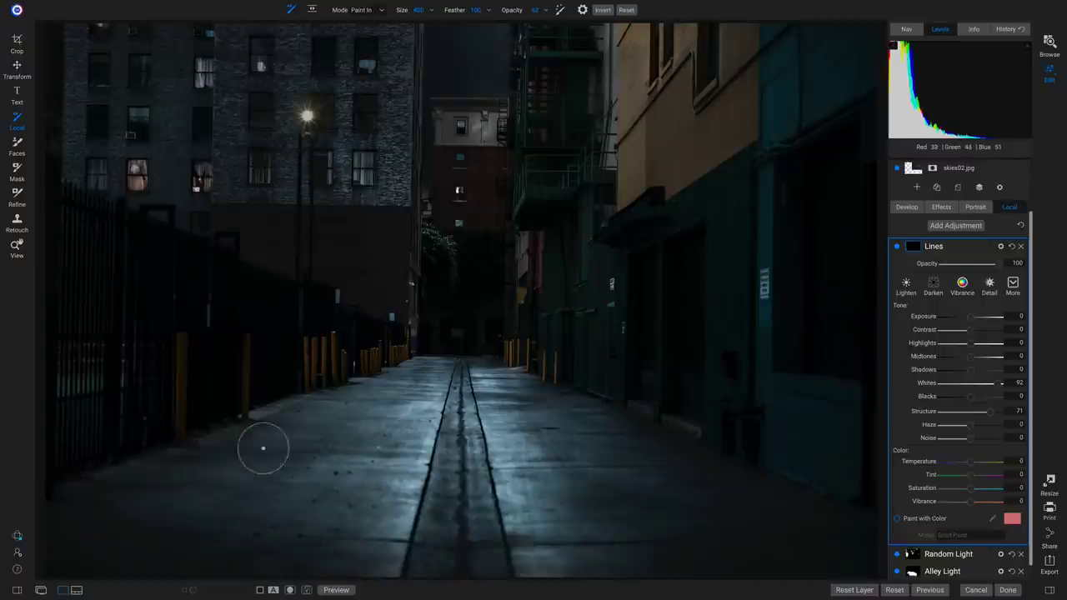
mouse_move(261, 440)
mouse_down()
mouse_move(393, 352)
mouse_move(419, 351)
mouse_up()
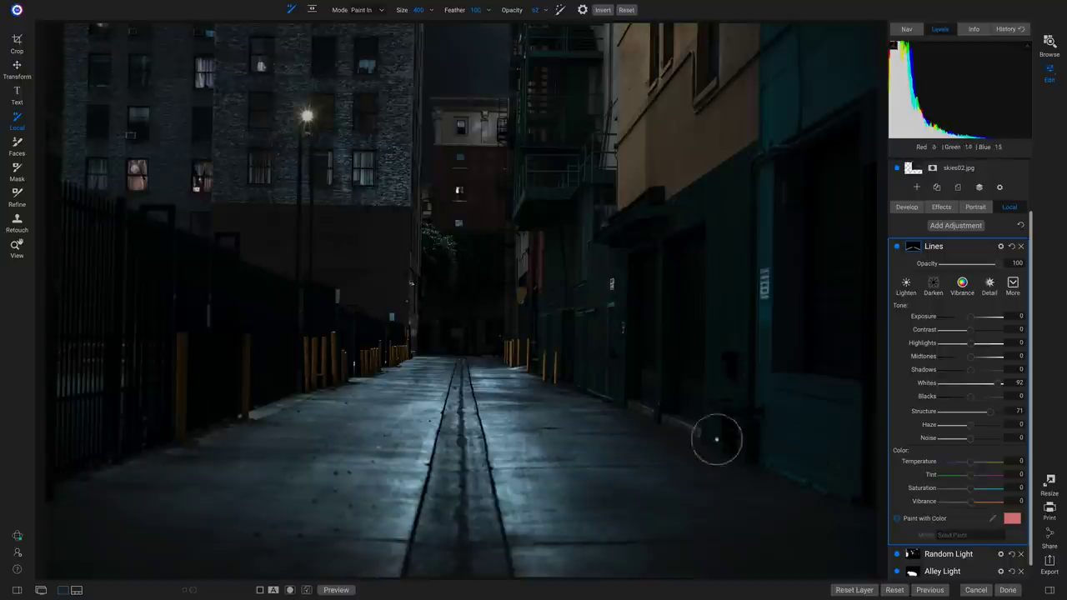
scroll(981, 331, up, 2)
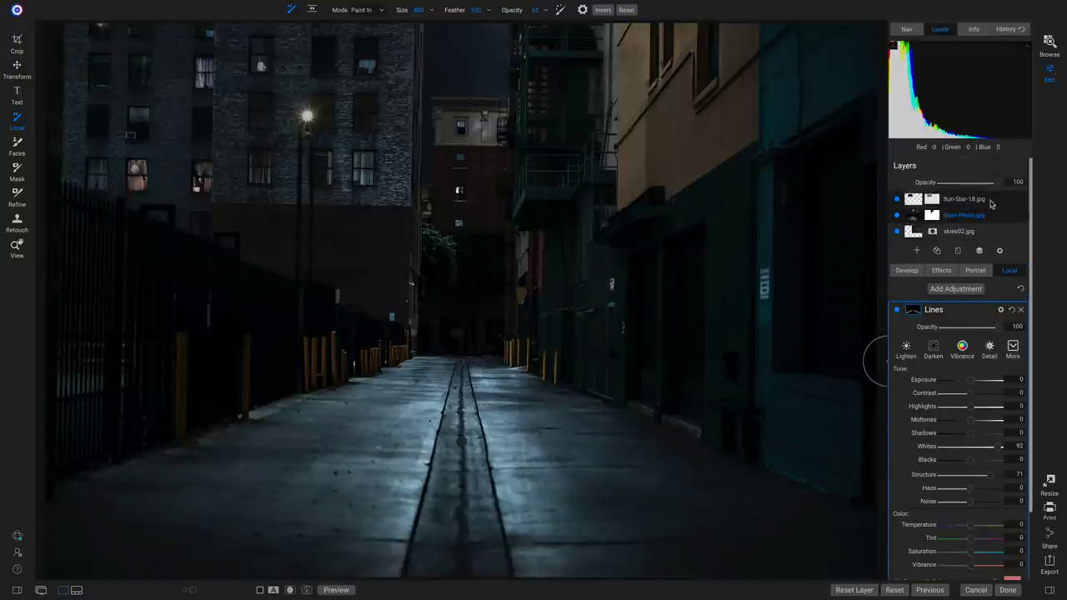
Create a stamped layer of the composite and name it 'Final'
right_click(990, 201)
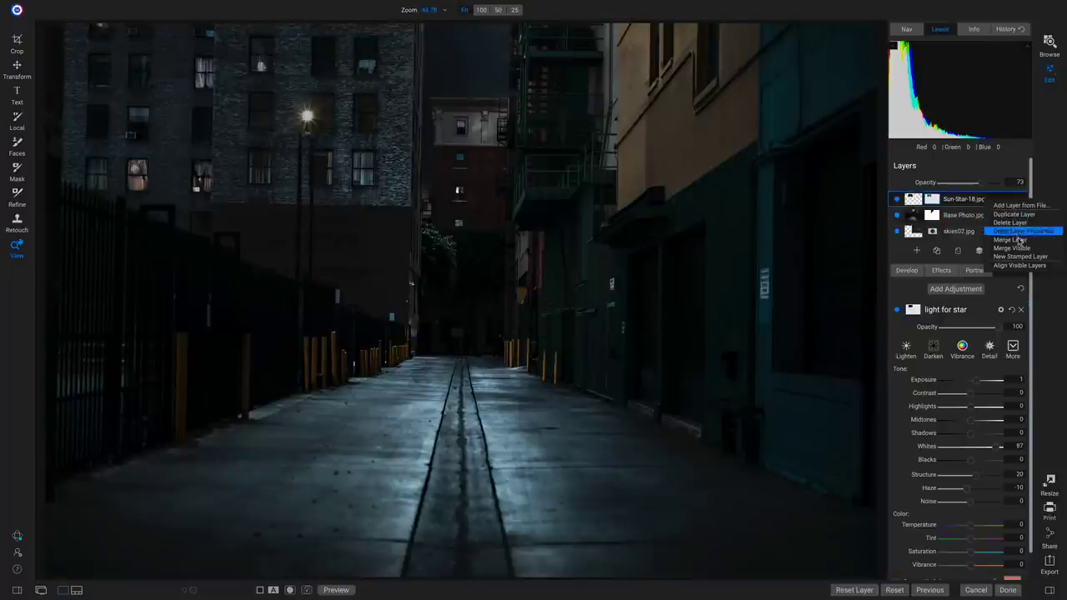
click(1017, 258)
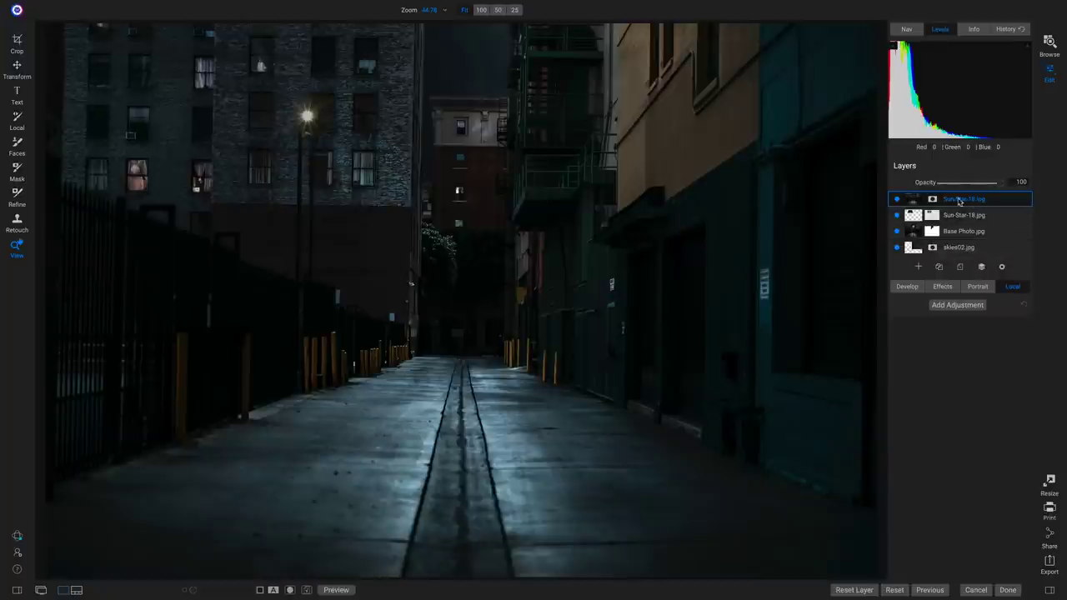
double_click(964, 202)
text(Fl)
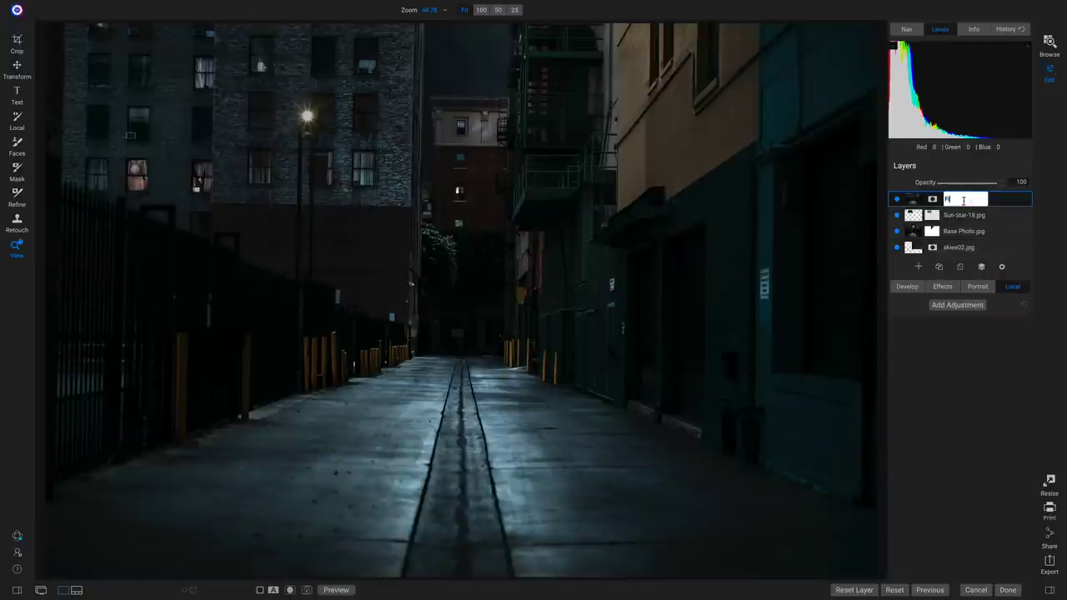
key(Return)
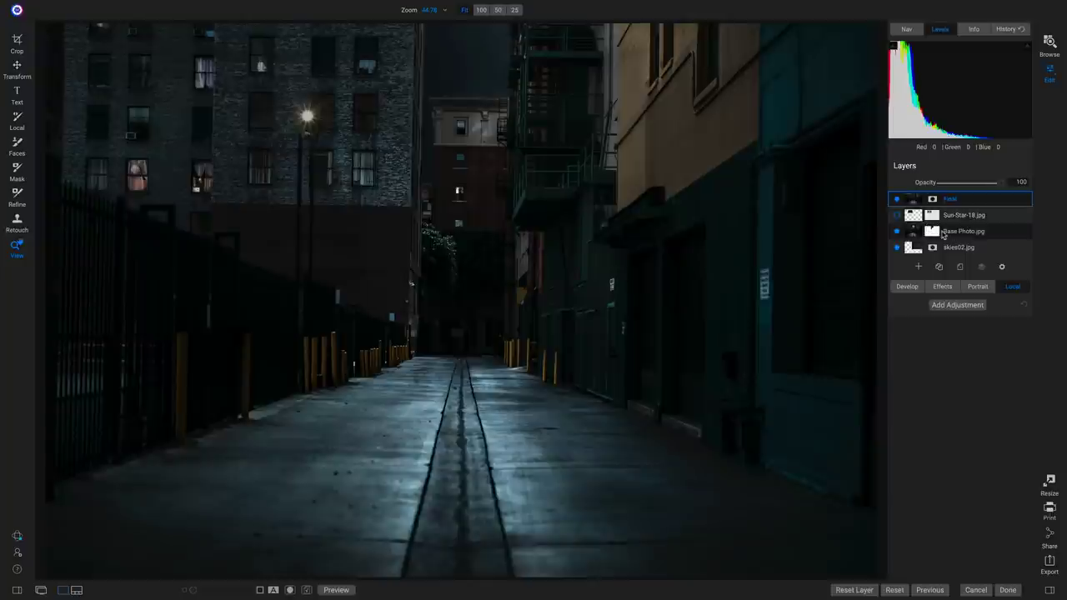
Select the Base Photo.jpg layer, review its global tone settings, then finish the local adjustments
right_click(935, 235)
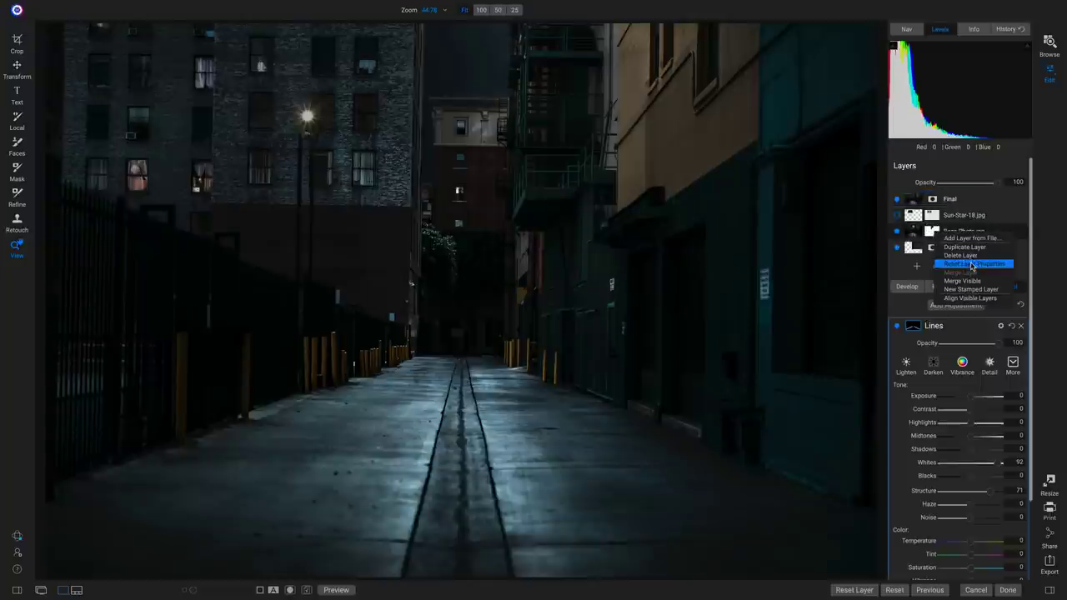
click(977, 264)
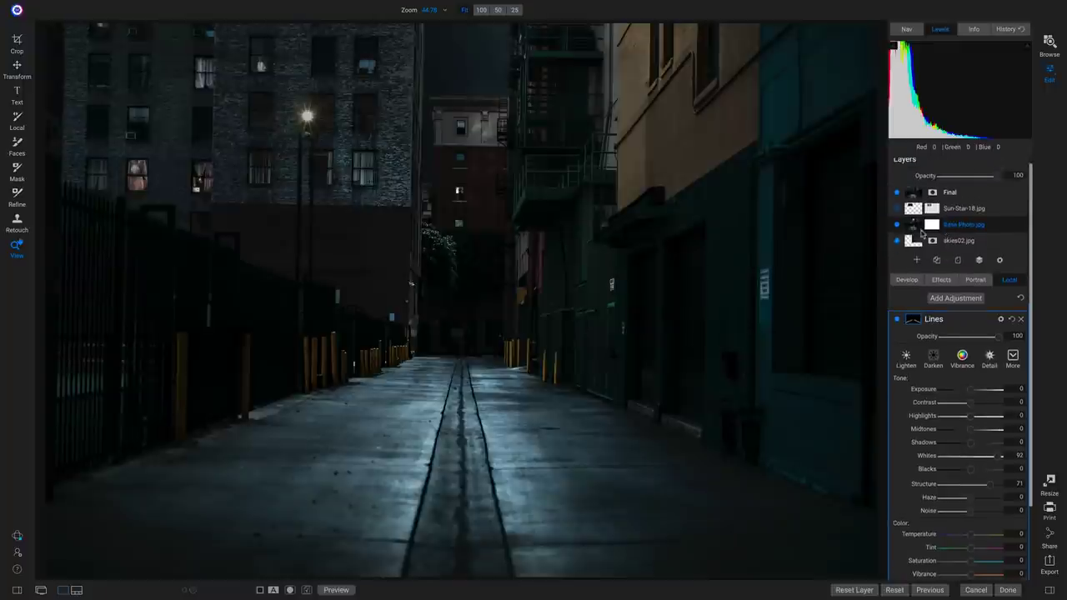
click(908, 281)
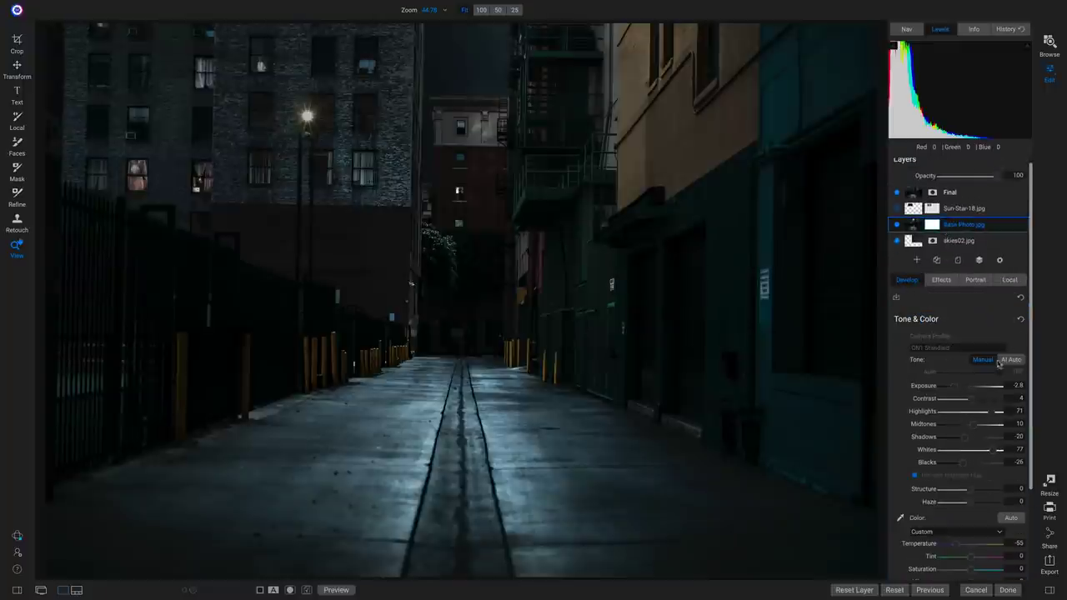
click(1010, 280)
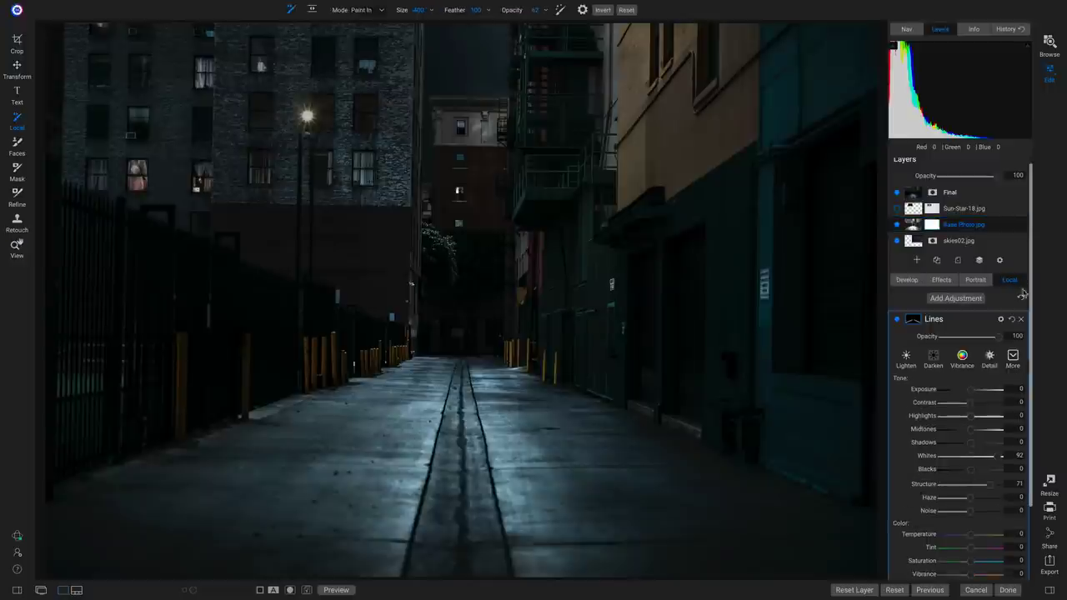
scroll(1023, 288, down, 2)
click(1013, 290)
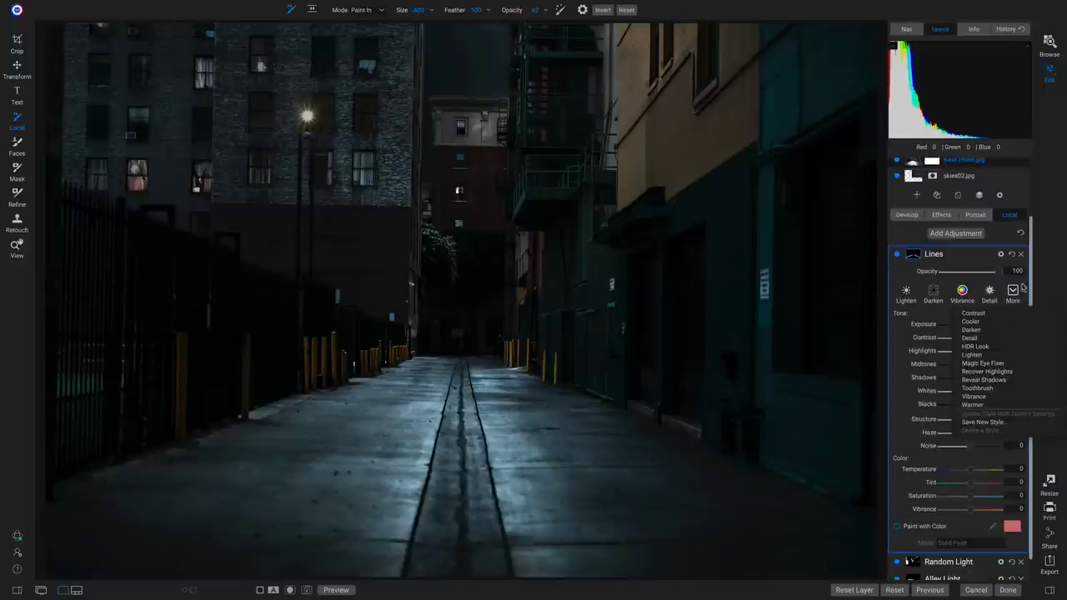
click(1020, 234)
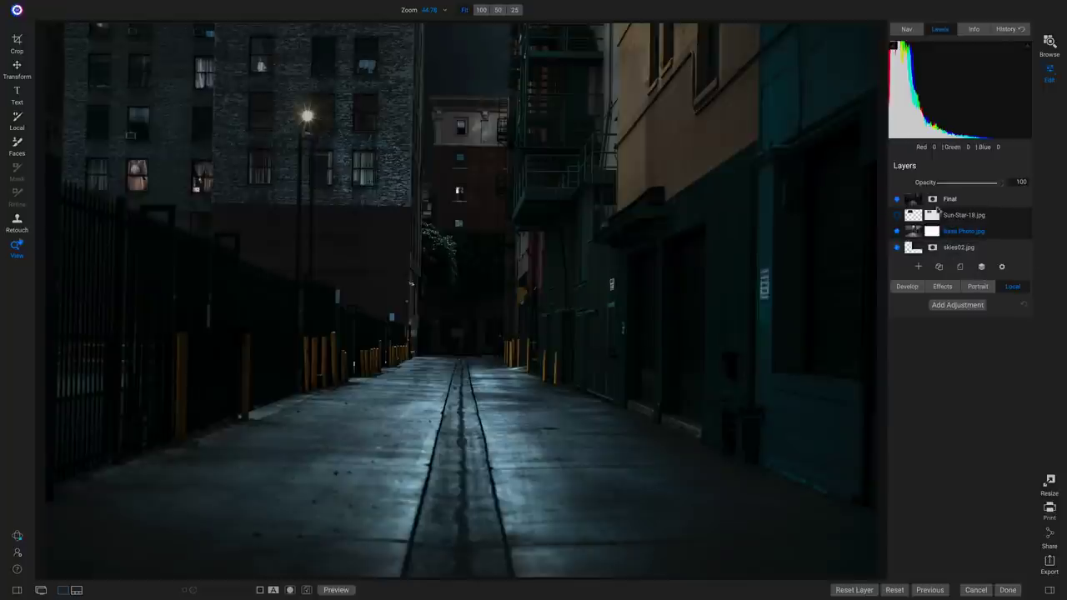
Select the Final layer, hide and show it to compare with the photo underneath, then bring up its Effects
click(984, 202)
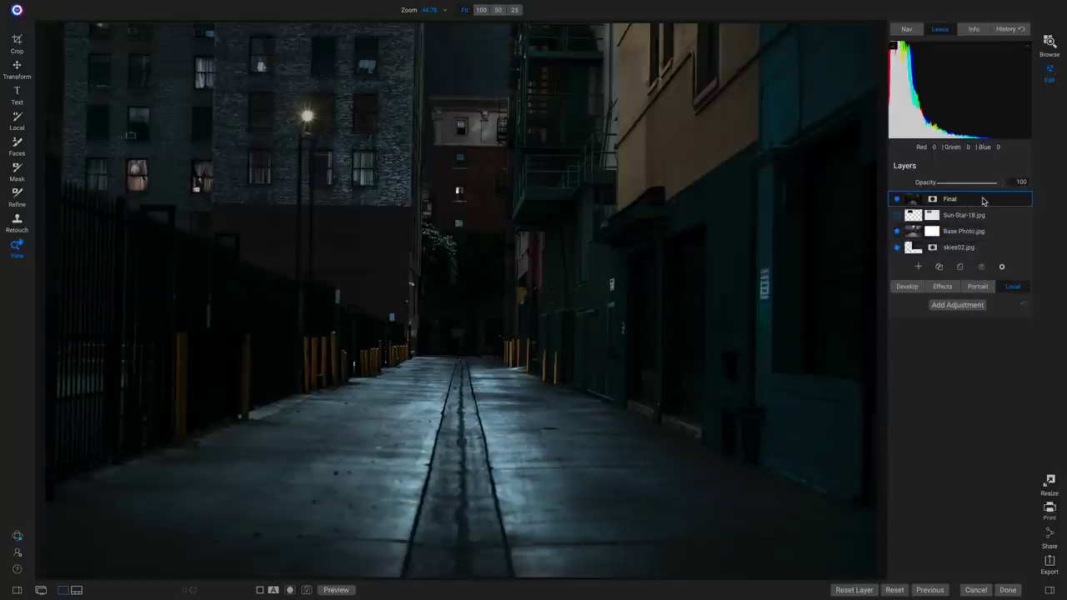
click(897, 200)
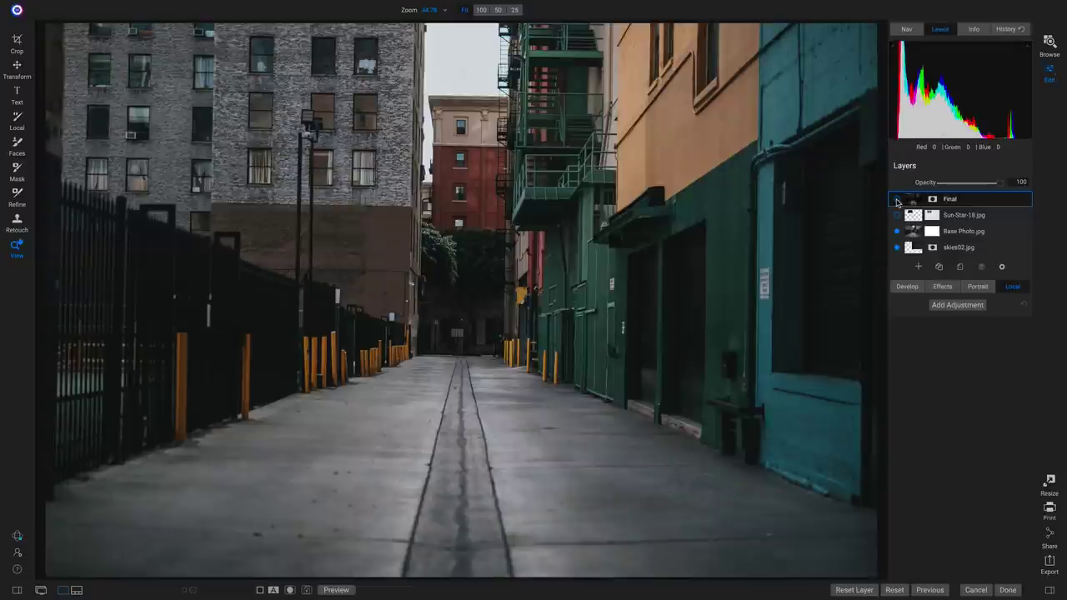
click(897, 200)
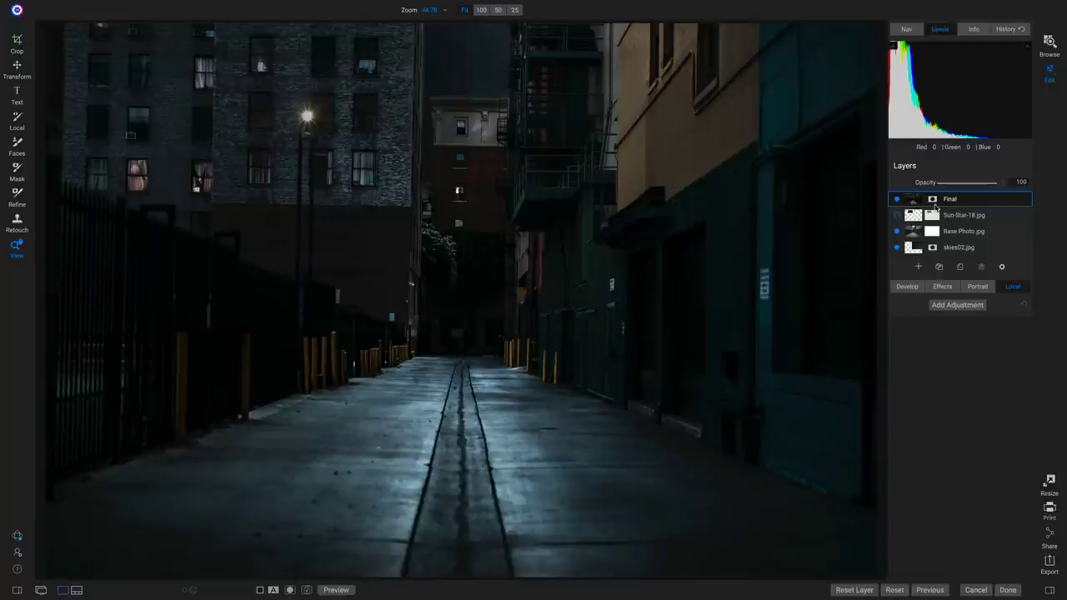
double_click(969, 204)
click(940, 287)
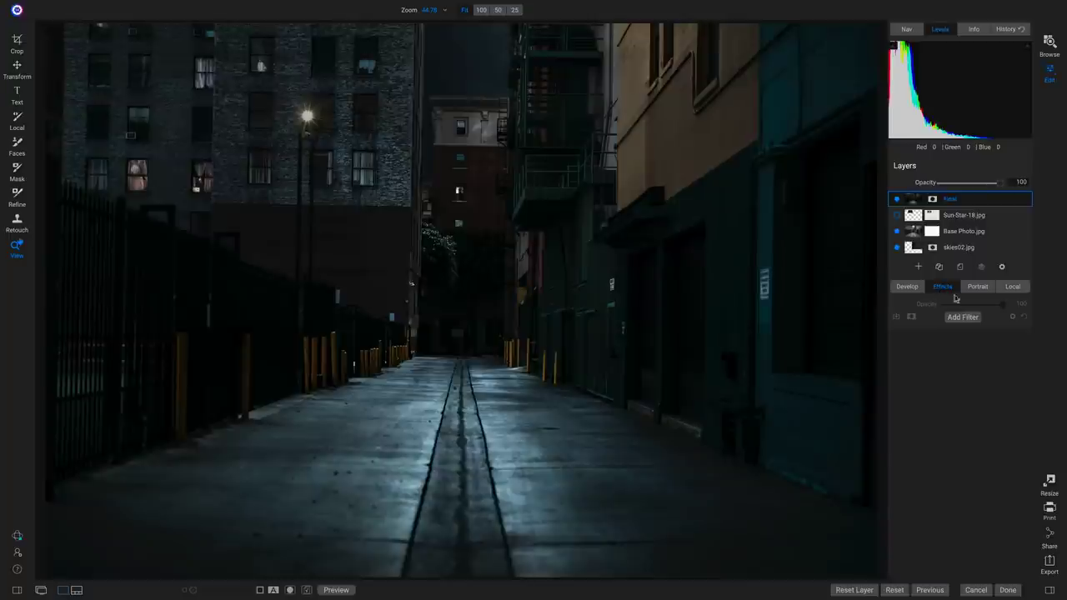
Add a LUTs filter using Urban Explorer LUTs > Urban Explorer-6 with Contrast lowered to -20
click(962, 316)
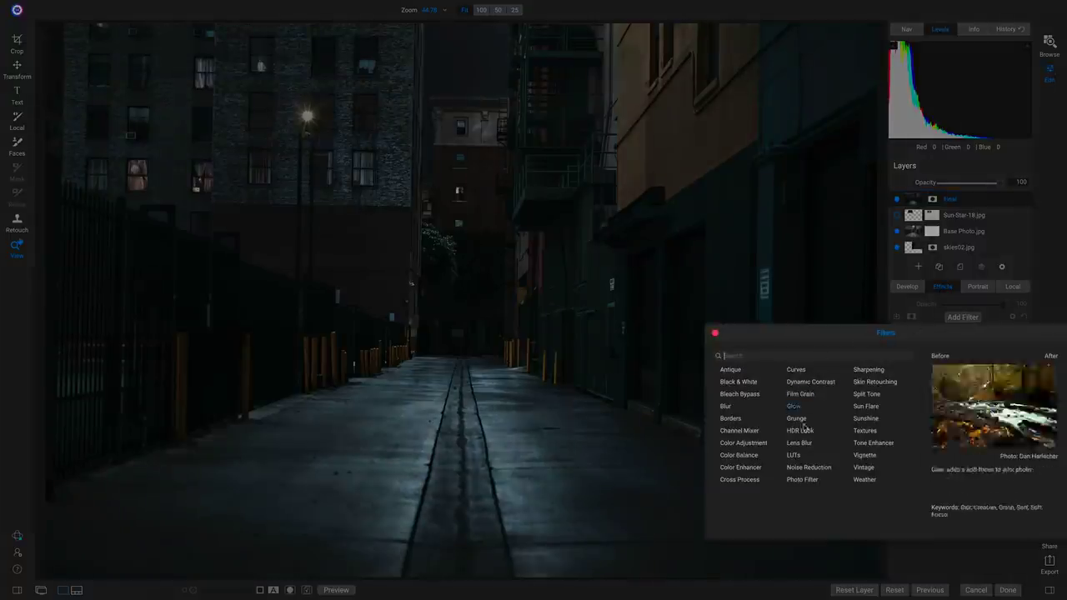
click(793, 455)
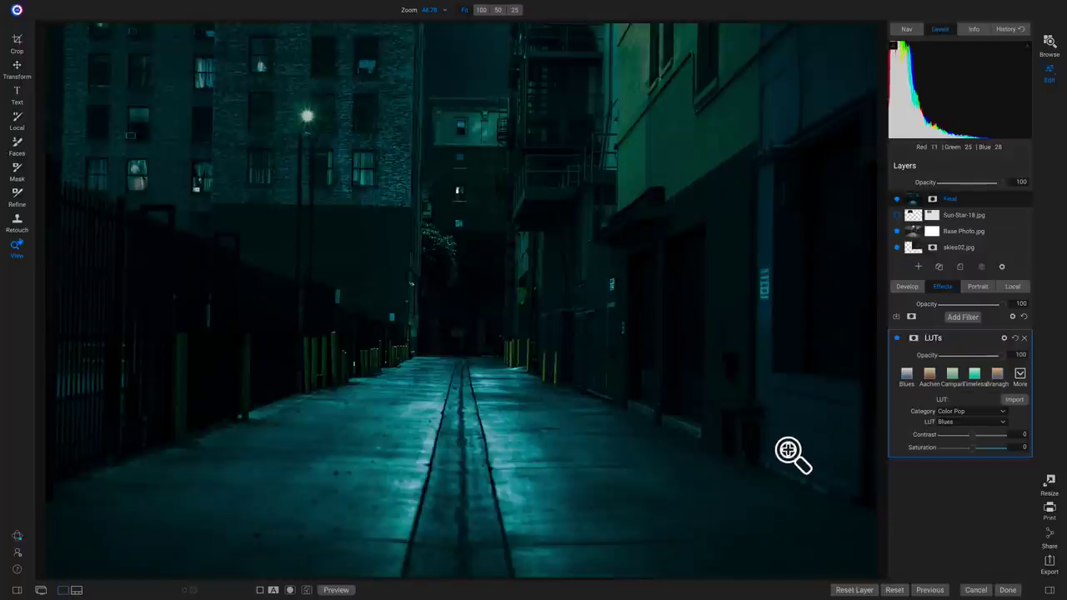
click(971, 411)
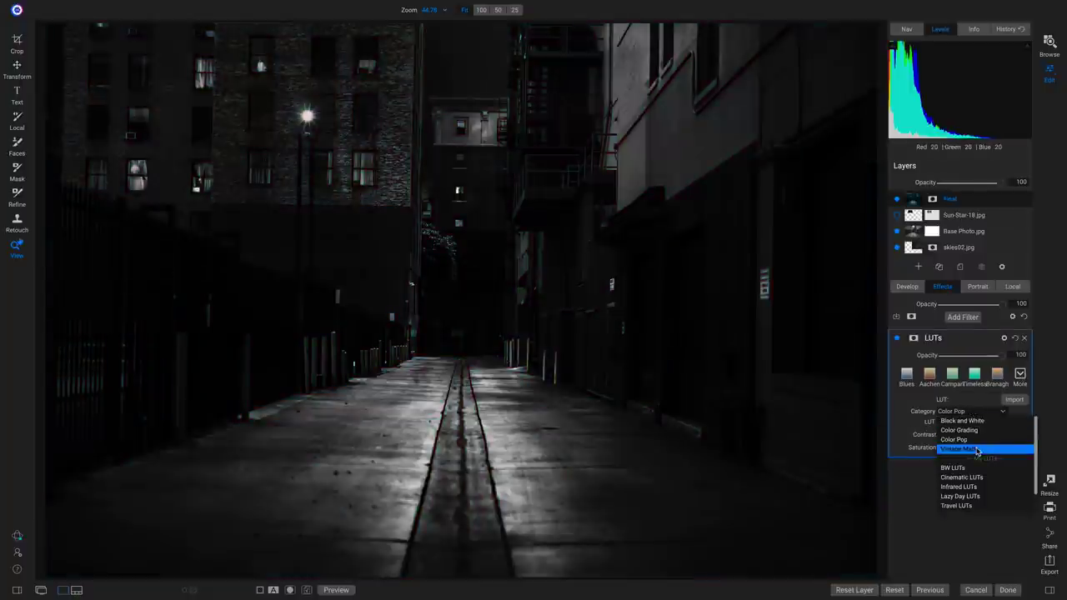
scroll(971, 483, down, 1)
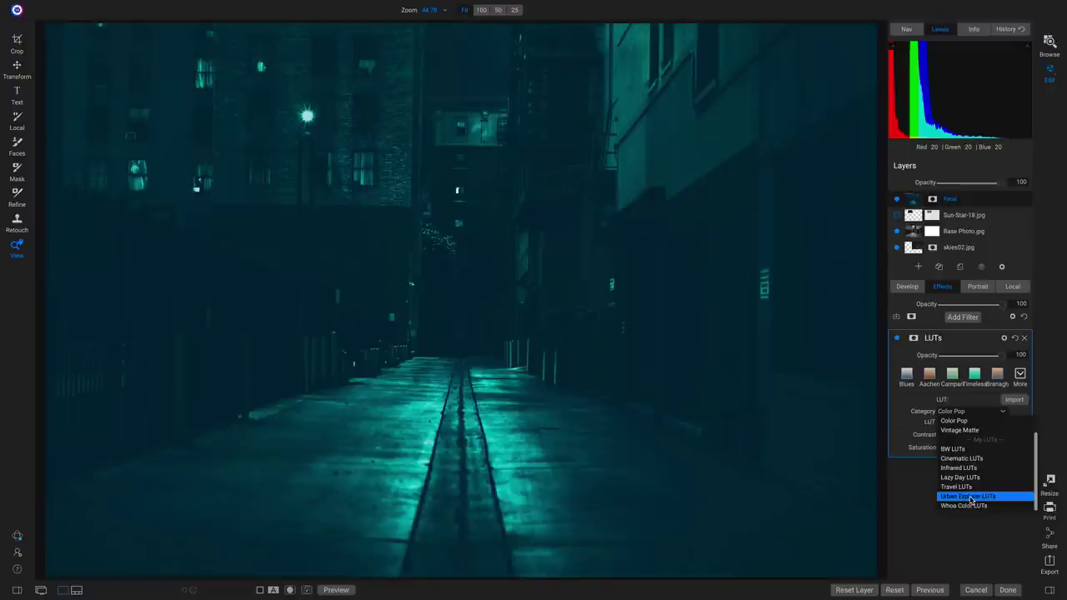
click(969, 498)
click(998, 421)
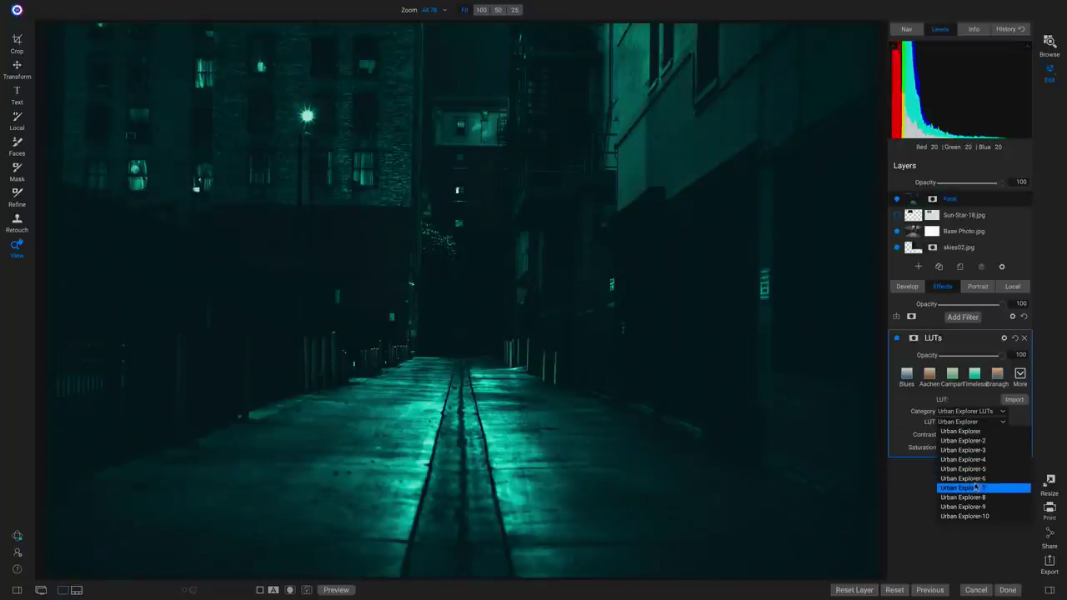
click(977, 478)
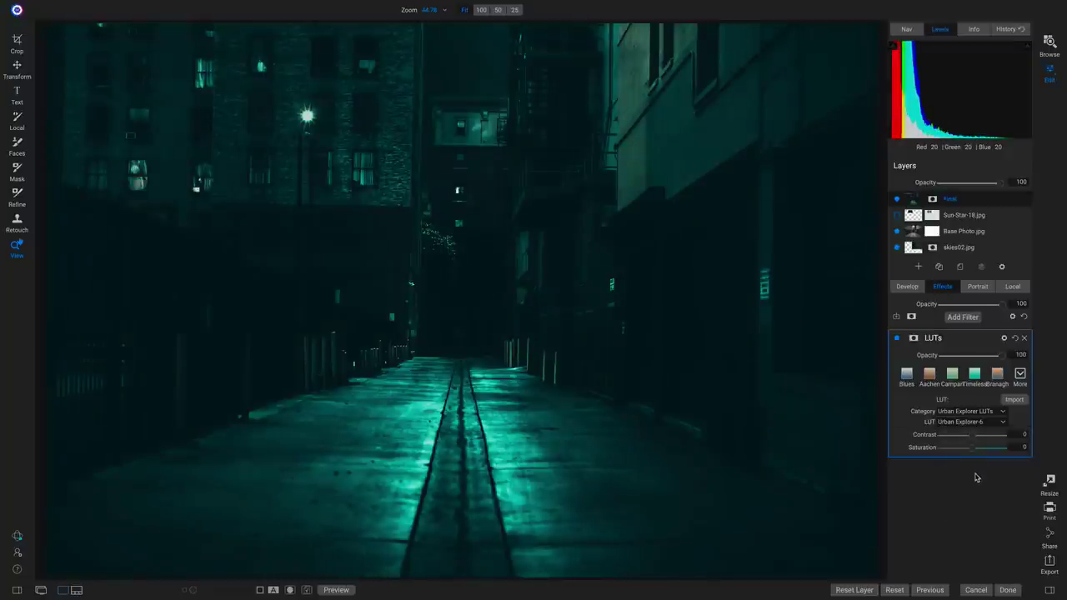
drag(971, 439, 960, 440)
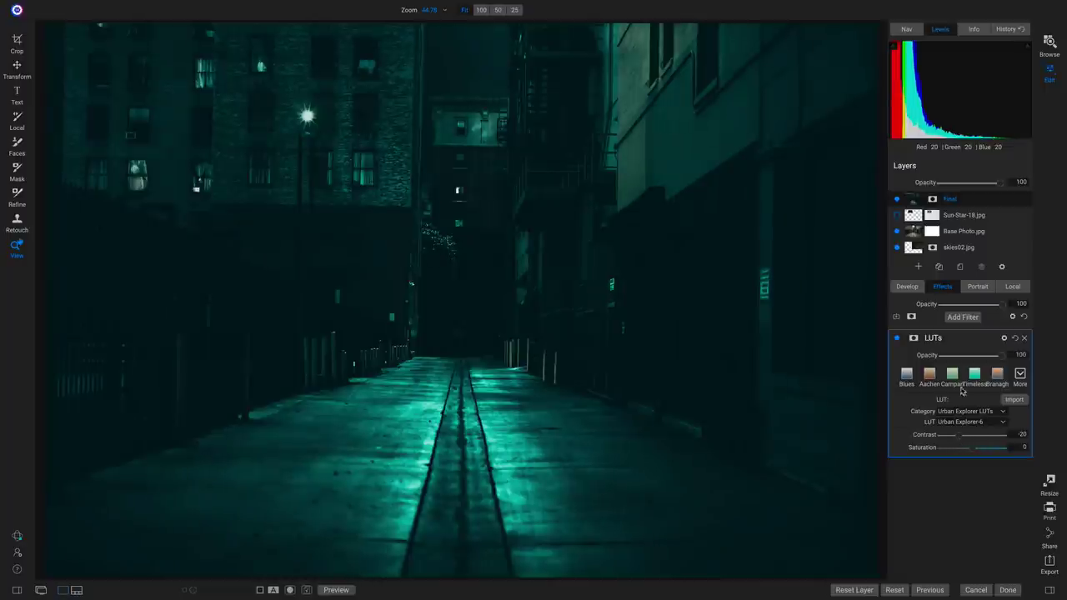
click(964, 316)
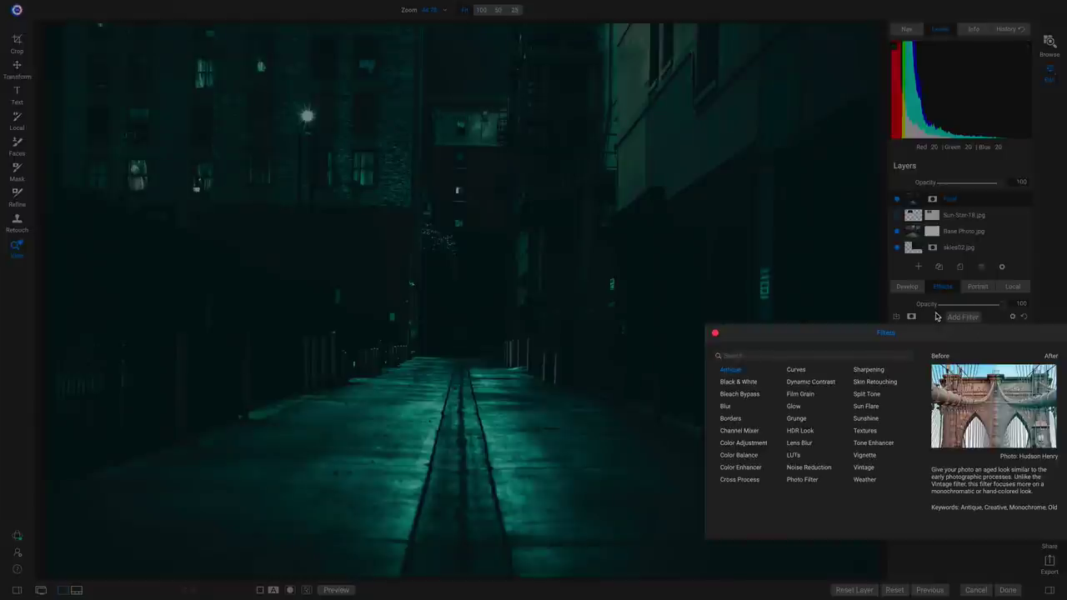
Add a Curves filter lifting the midtones to In 59, Out 76 and deepening the shadows
click(796, 372)
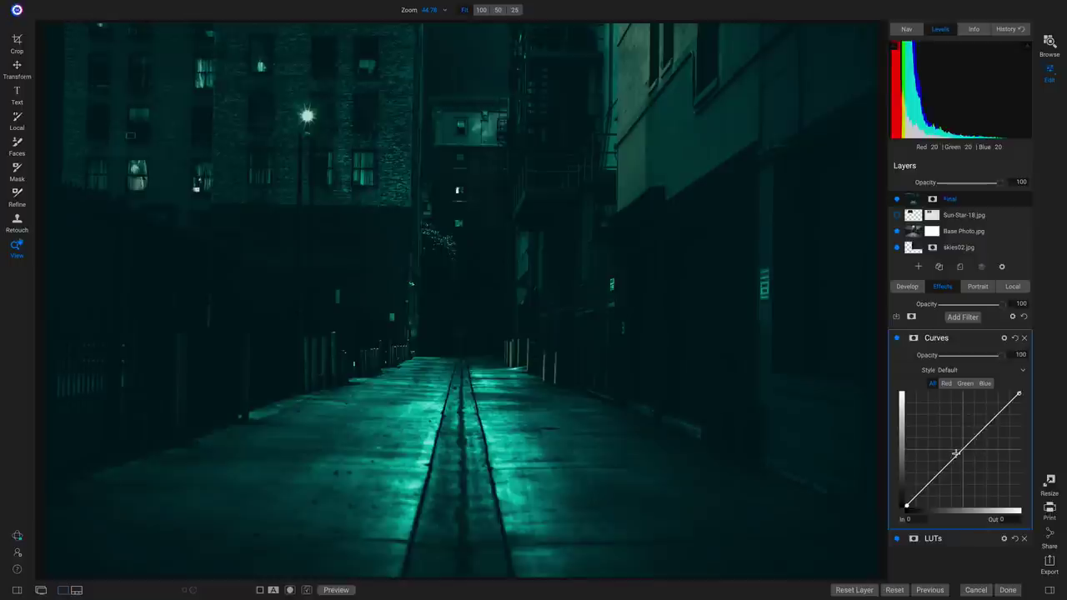
drag(961, 450, 962, 434)
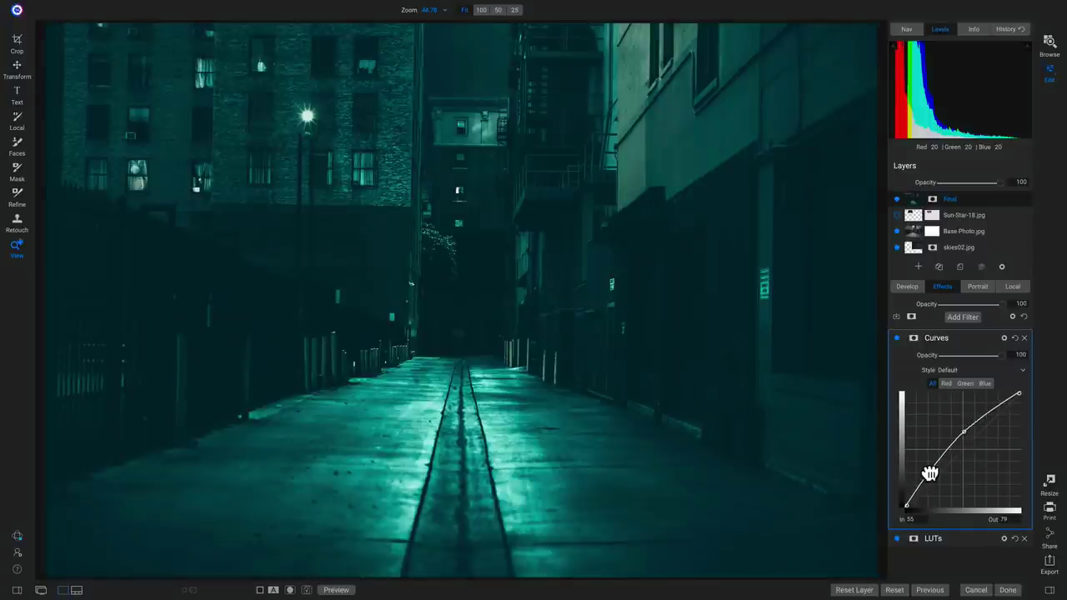
drag(929, 472, 932, 474)
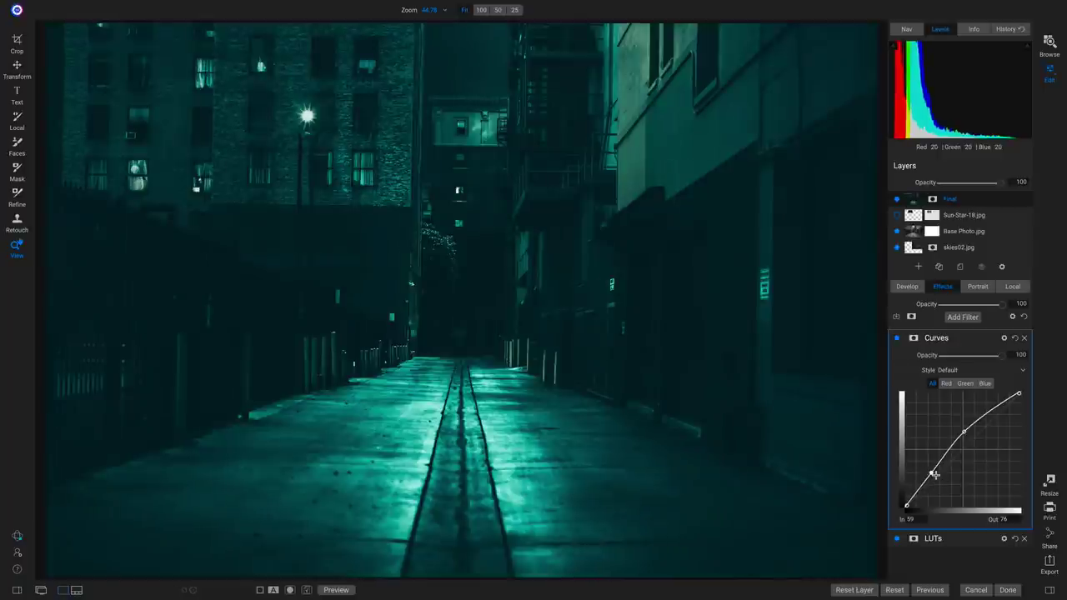
Toggle the preview off and on twice to compare the curve against the original
key(ctrl+p)
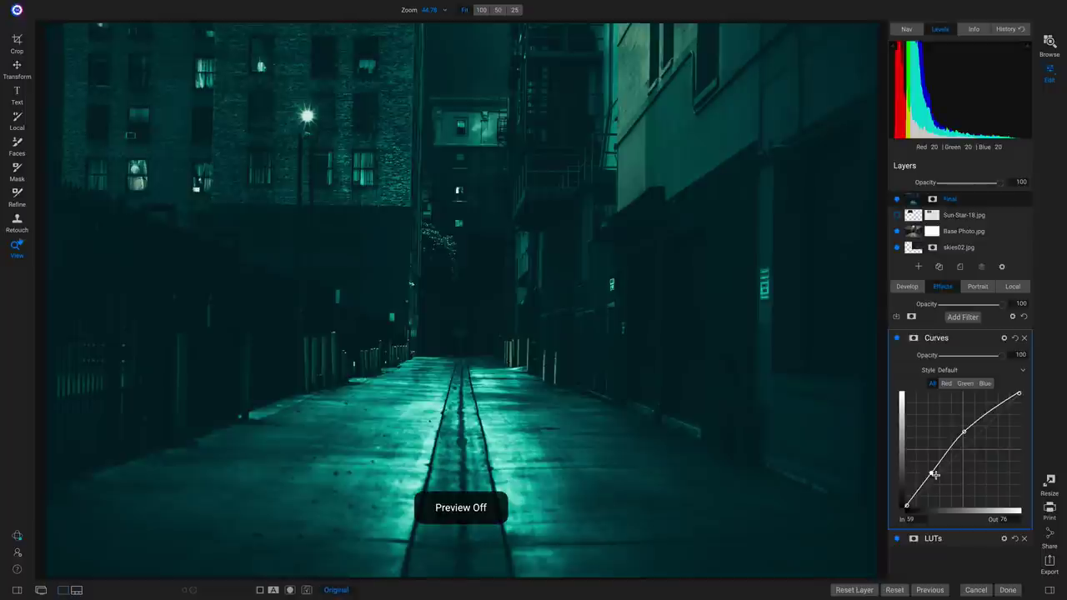
key(ctrl+p)
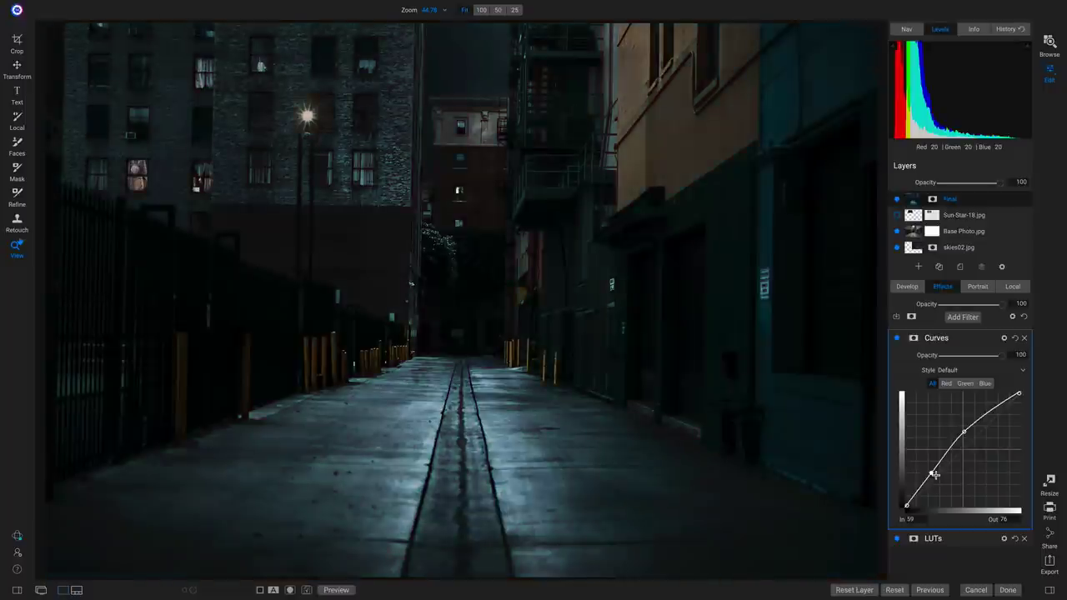
key(ctrl+p)
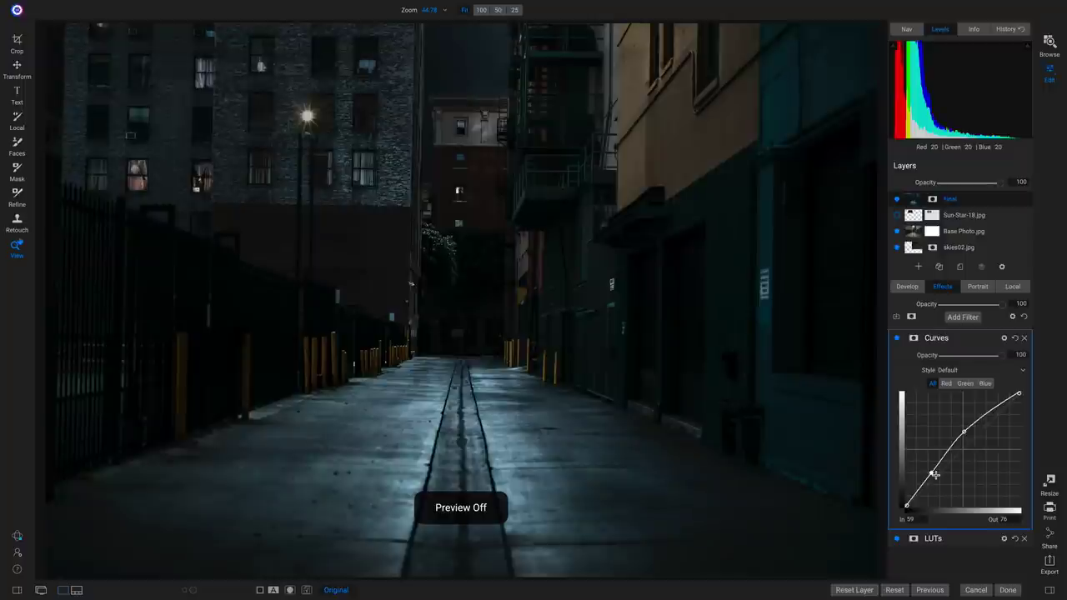
key(ctrl+p)
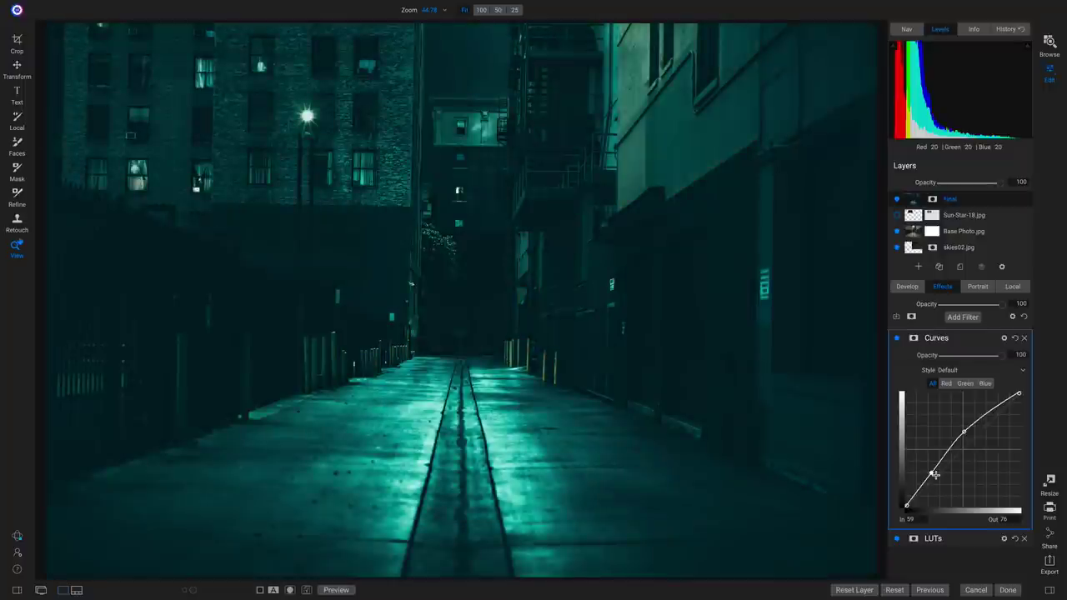
Fade the LUTs filter to 53% opacity, then toggle the Final layer's visibility, leaving it hidden
click(991, 538)
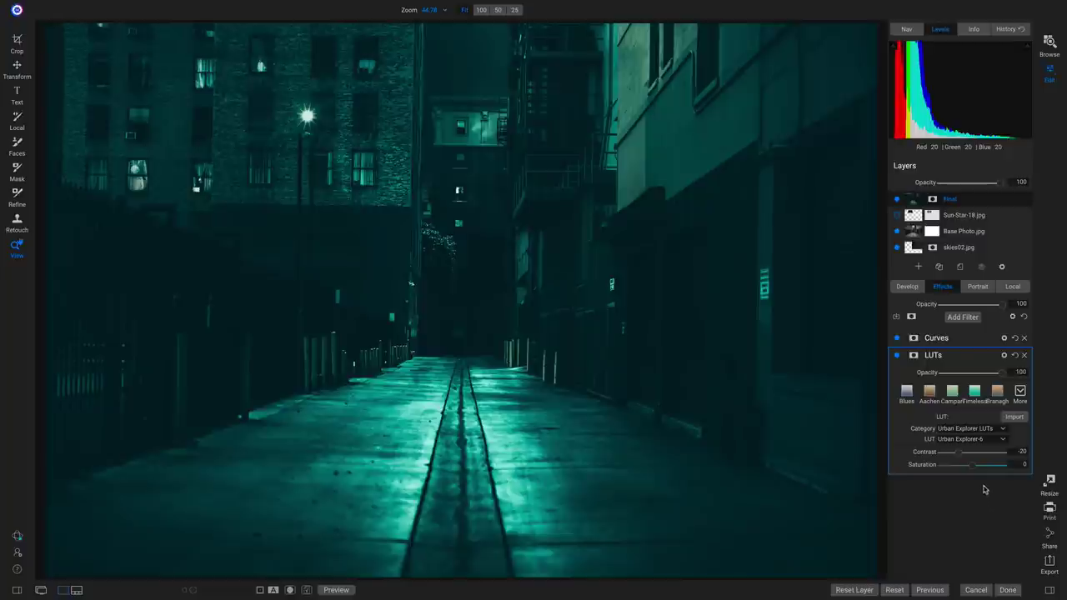
drag(1002, 373, 972, 376)
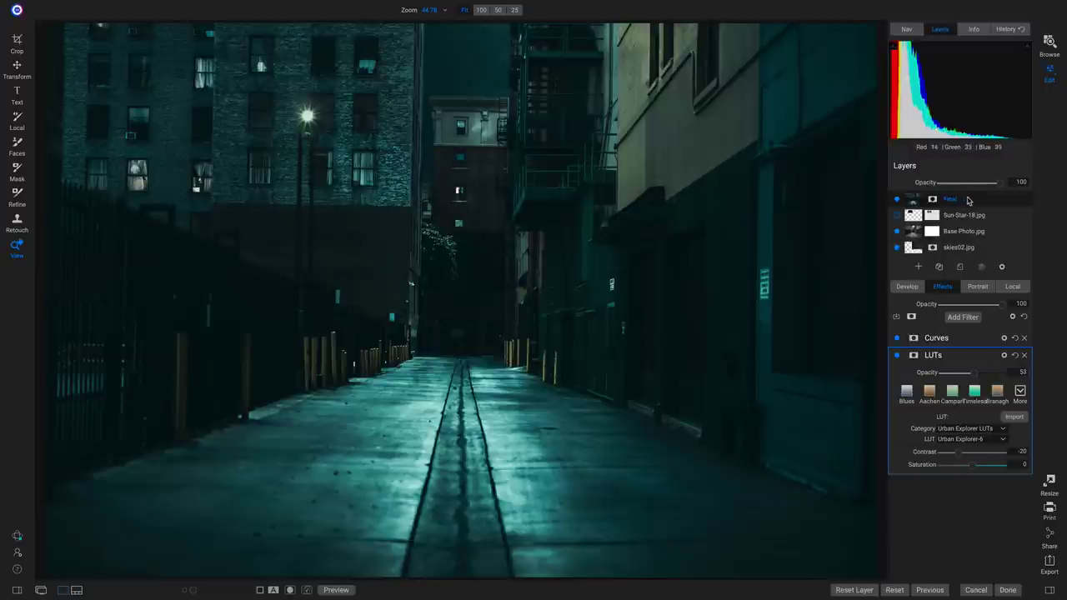
click(897, 200)
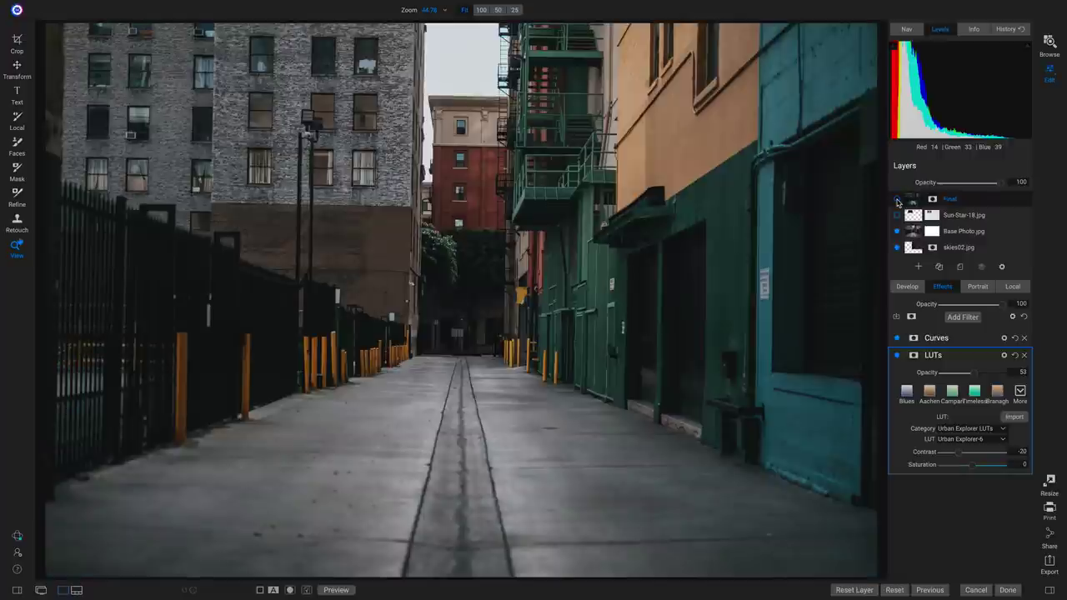
click(896, 200)
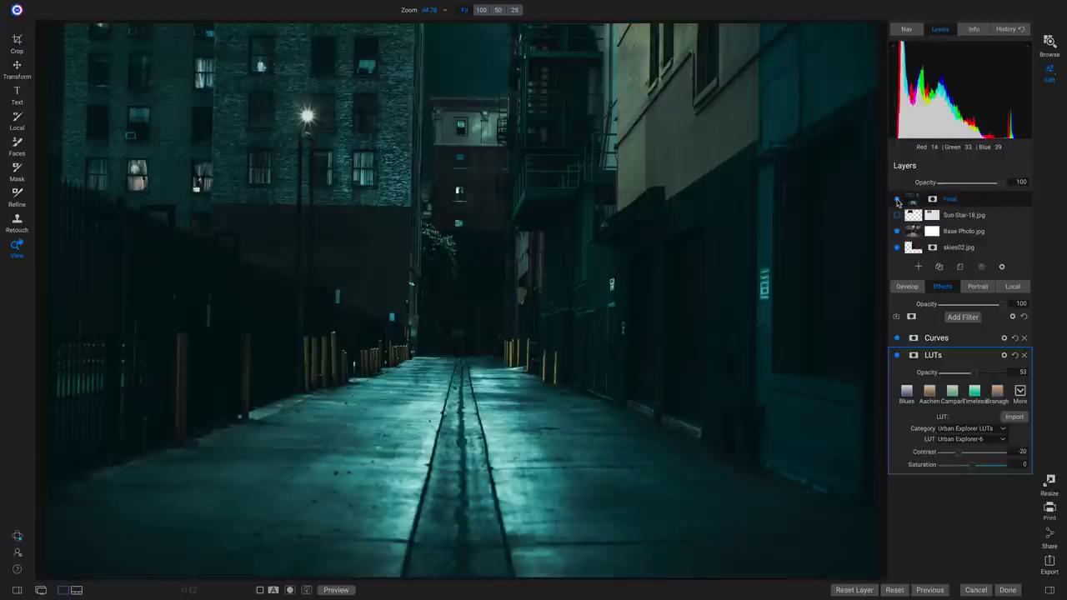
click(897, 200)
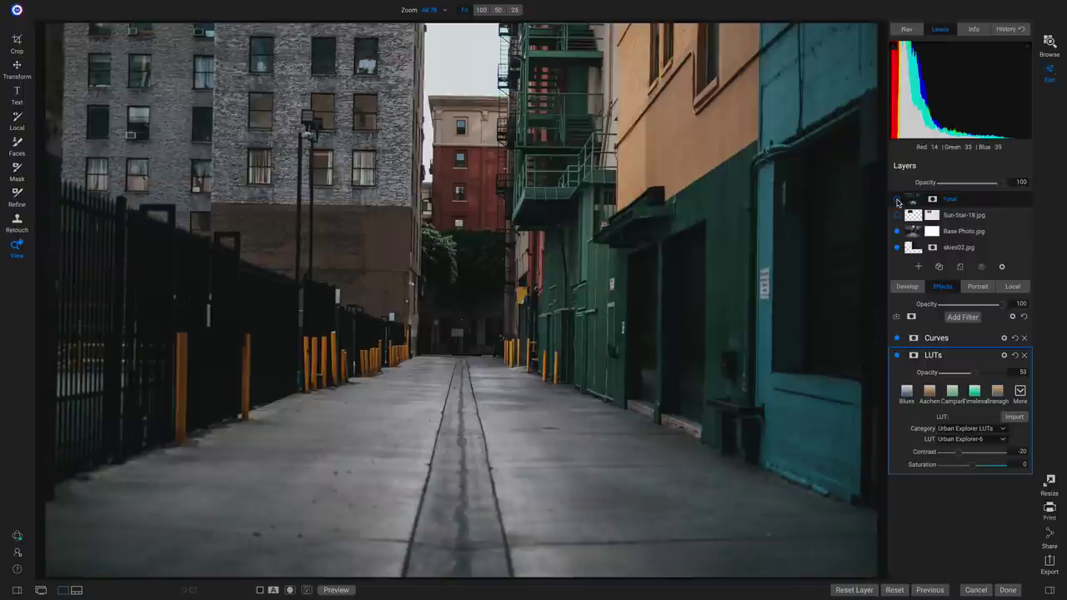